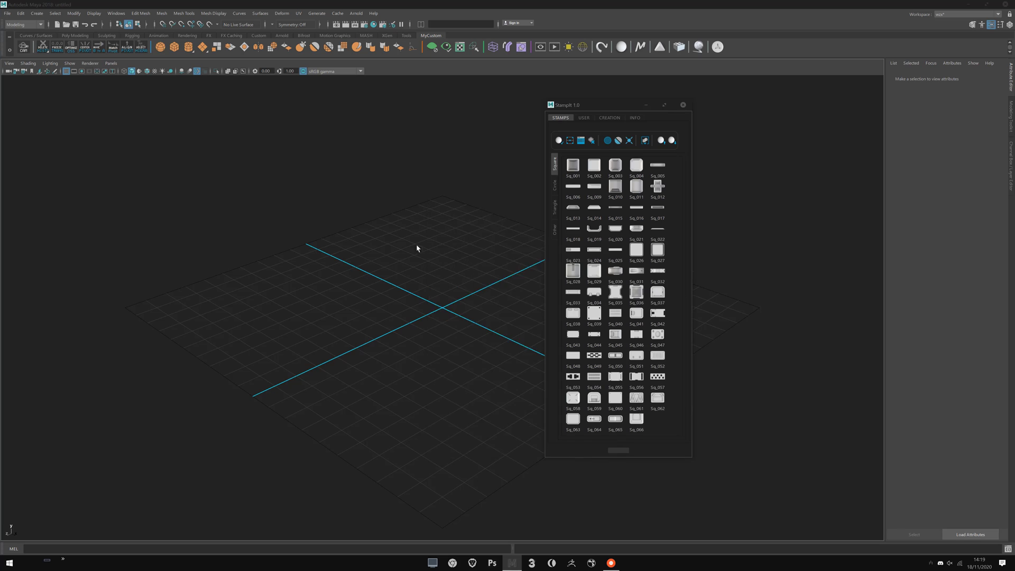
# Create a polygon sphere at the origin, scale it up uniformly and lift it above the grid.
pyautogui.keyDown('alt'); pyautogui.moveTo(417, 246); pyautogui.dragTo(286, 297, button='middle'); pyautogui.keyUp('alt')
pyautogui.keyDown('alt'); pyautogui.moveTo(328, 312); pyautogui.dragTo(371, 275); pyautogui.keyUp('alt')
pyautogui.click(174, 46)
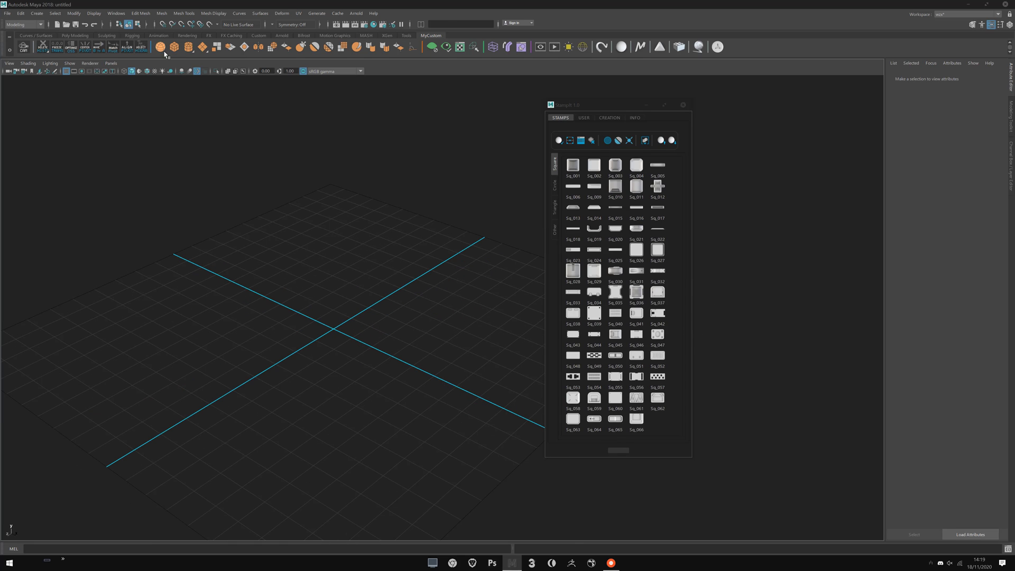
pyautogui.press('r')
pyautogui.moveTo(334, 329); pyautogui.dragTo(597, 190)
pyautogui.press('w')
pyautogui.moveTo(328, 266); pyautogui.dragTo(320, 172)
pyautogui.keyDown('alt'); pyautogui.moveTo(291, 214); pyautogui.dragTo(287, 175); pyautogui.keyUp('alt')
pyautogui.keyDown('alt'); pyautogui.moveTo(287, 174); pyautogui.dragTo(323, 259, button='middle'); pyautogui.keyUp('alt')
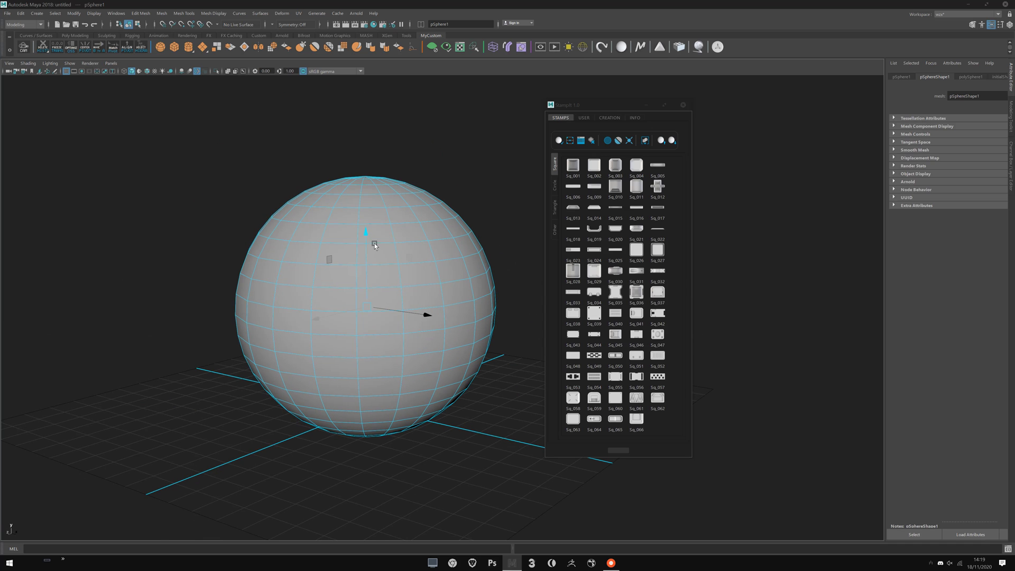
# Raise the sphere to a height of about 54.65 and enlarge it to a uniform scale of about 54.18.
pyautogui.moveTo(365, 235); pyautogui.dragTo(364, 200)
pyautogui.press('r')
pyautogui.moveTo(334, 214); pyautogui.dragTo(351, 211, button='middle')
pyautogui.press('w')
pyautogui.moveTo(366, 199); pyautogui.dragTo(367, 193)
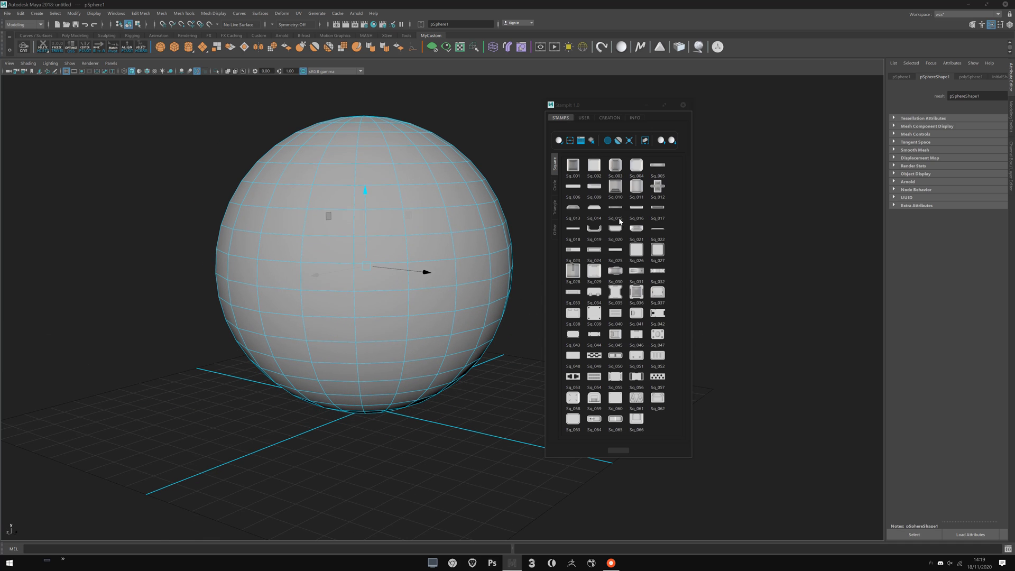
# Set both the axis and height subdivisions of the sphere to 26.
pyautogui.click(1012, 157)
pyautogui.click(978, 167)
pyautogui.moveTo(977, 181); pyautogui.dragTo(975, 188)
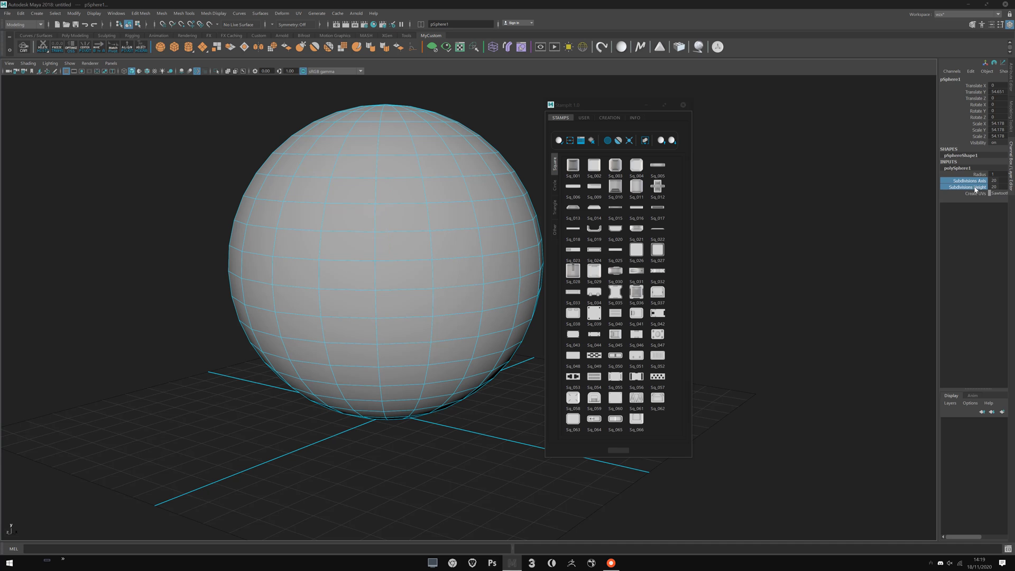
pyautogui.moveTo(364, 294); pyautogui.dragTo(382, 303, button='middle')
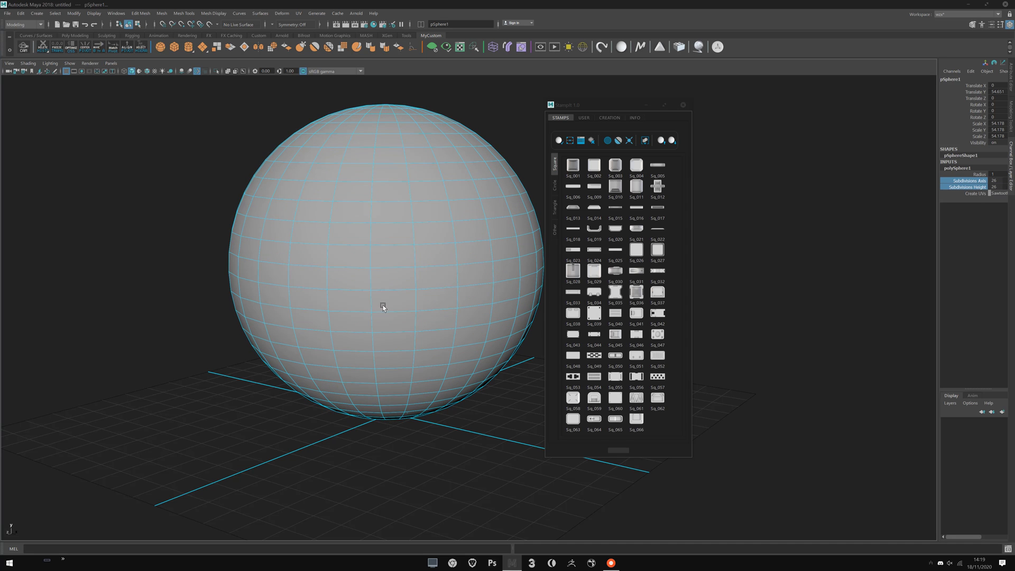
pyautogui.press('w')
pyautogui.keyDown('alt'); pyautogui.moveTo(422, 265); pyautogui.dragTo(412, 284, button='middle'); pyautogui.keyUp('alt')
pyautogui.keyDown('alt'); pyautogui.moveTo(412, 286); pyautogui.dragTo(419, 271); pyautogui.keyUp('alt')
pyautogui.keyDown('alt'); pyautogui.moveTo(443, 257); pyautogui.dragTo(416, 274, button='middle'); pyautogui.keyUp('alt')
pyautogui.keyDown('alt'); pyautogui.moveTo(417, 274); pyautogui.dragTo(407, 262, button='right'); pyautogui.keyUp('alt')
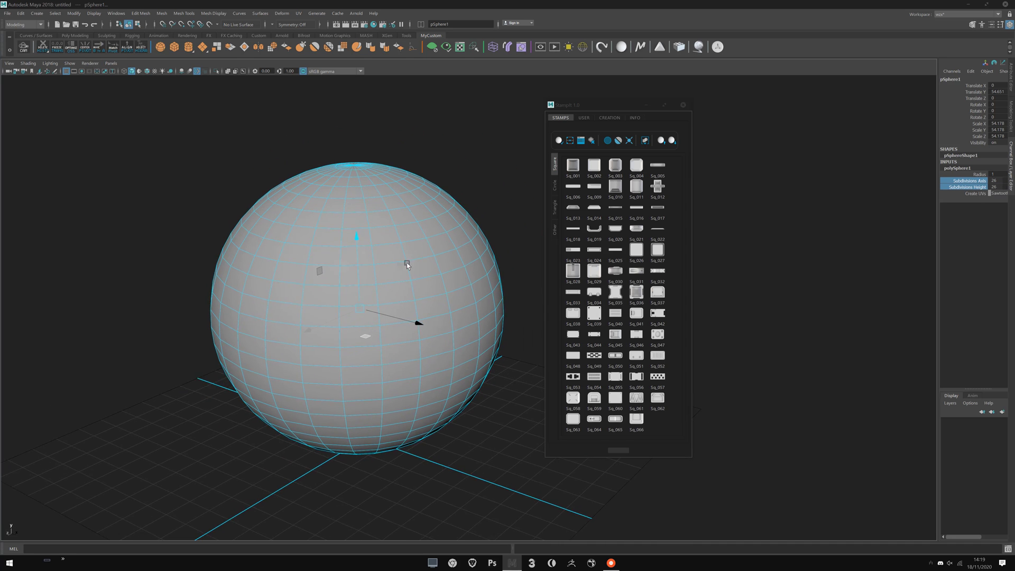
pyautogui.keyDown('alt'); pyautogui.moveTo(407, 262); pyautogui.dragTo(415, 284); pyautogui.keyUp('alt')
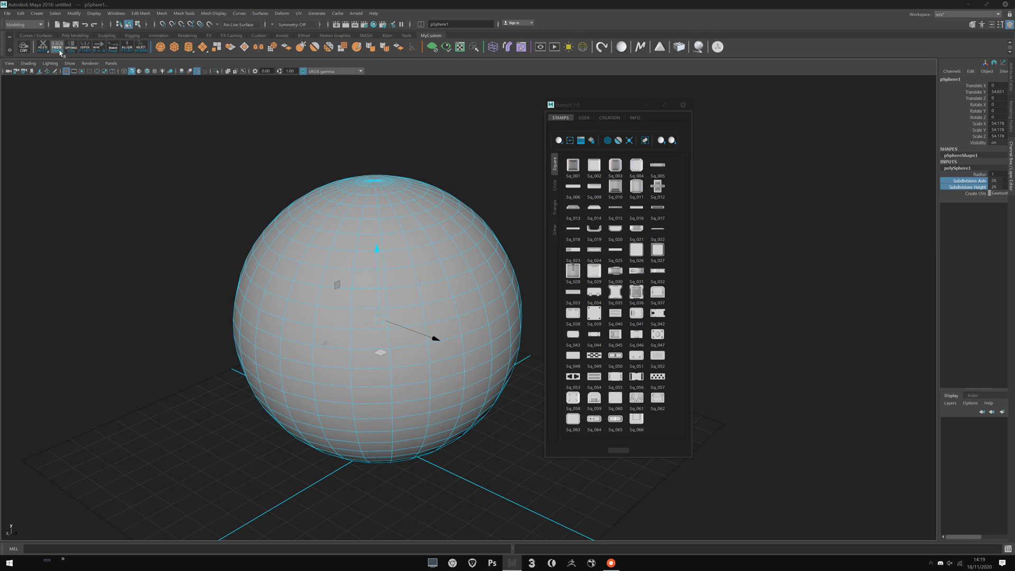
# Freeze the sphere's transformations.
pyautogui.click(59, 51)
pyautogui.keyDown('alt'); pyautogui.moveTo(406, 236); pyautogui.dragTo(431, 279); pyautogui.keyUp('alt')
pyautogui.click(473, 203)
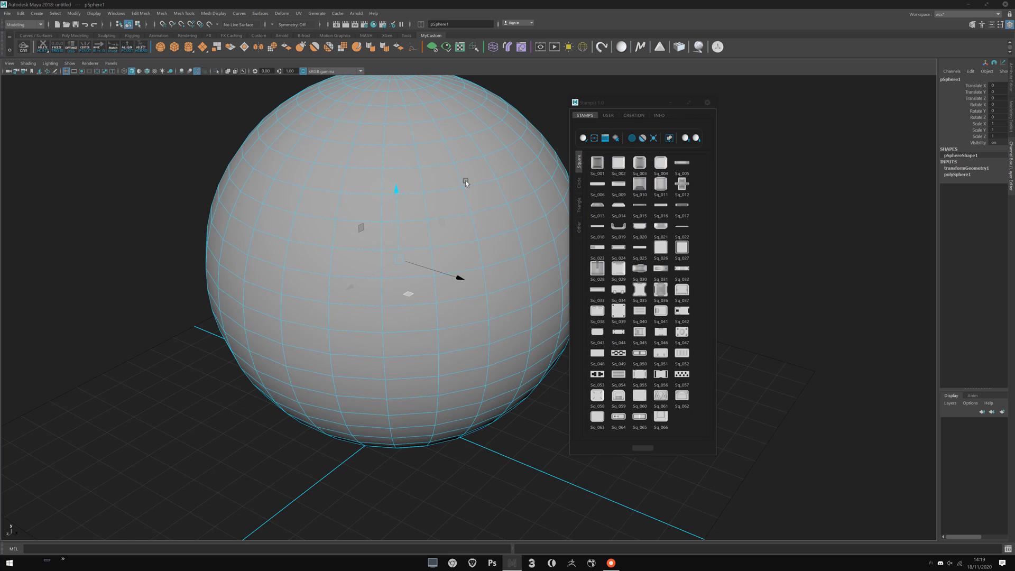
pyautogui.keyDown('alt'); pyautogui.moveTo(464, 179); pyautogui.dragTo(436, 209, button='middle'); pyautogui.keyUp('alt')
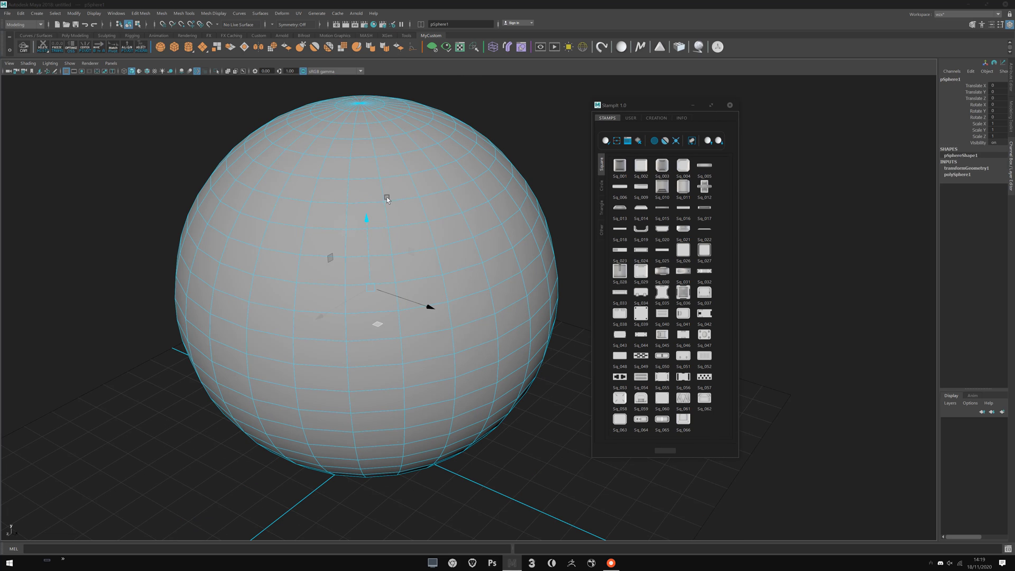
# Switch the sphere to face selection, select a block of faces on its front and clear the selection.
pyautogui.moveTo(396, 220); pyautogui.dragTo(420, 280, button='right')
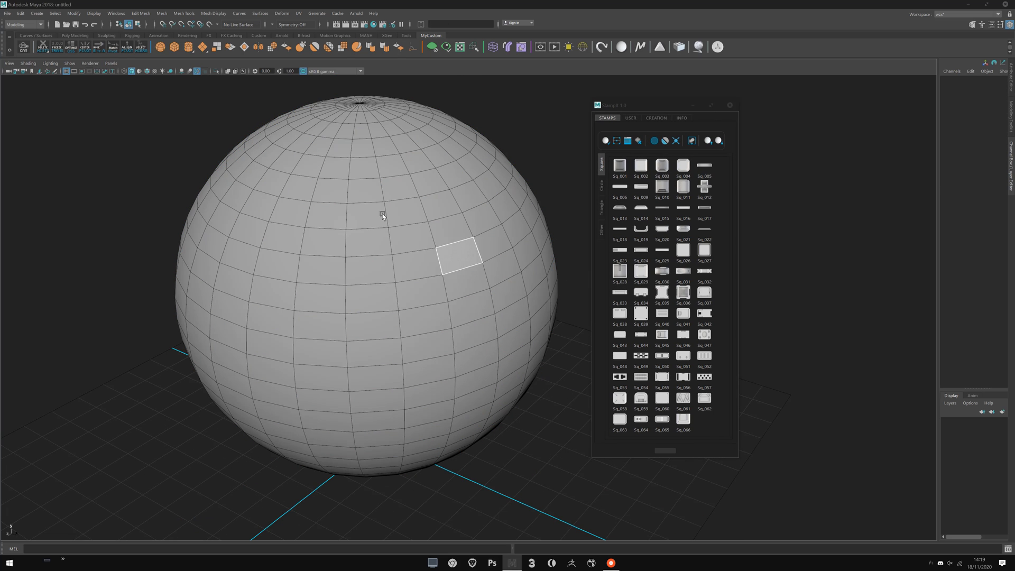
pyautogui.moveTo(327, 220); pyautogui.dragTo(334, 274)
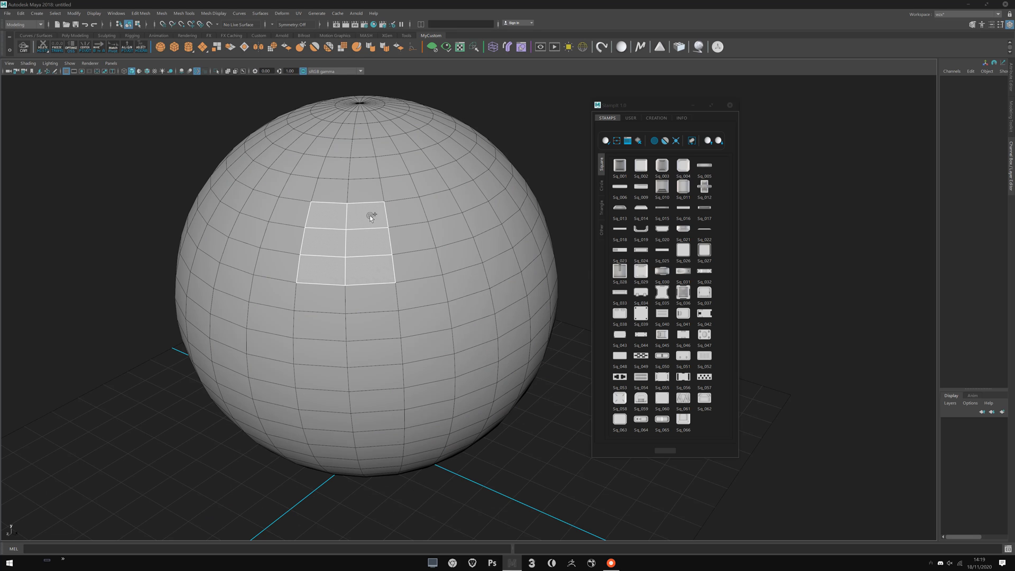
pyautogui.moveTo(369, 215)
pyautogui.mouseDown()
pyautogui.moveTo(411, 271)
pyautogui.moveTo(420, 314)
pyautogui.mouseUp()
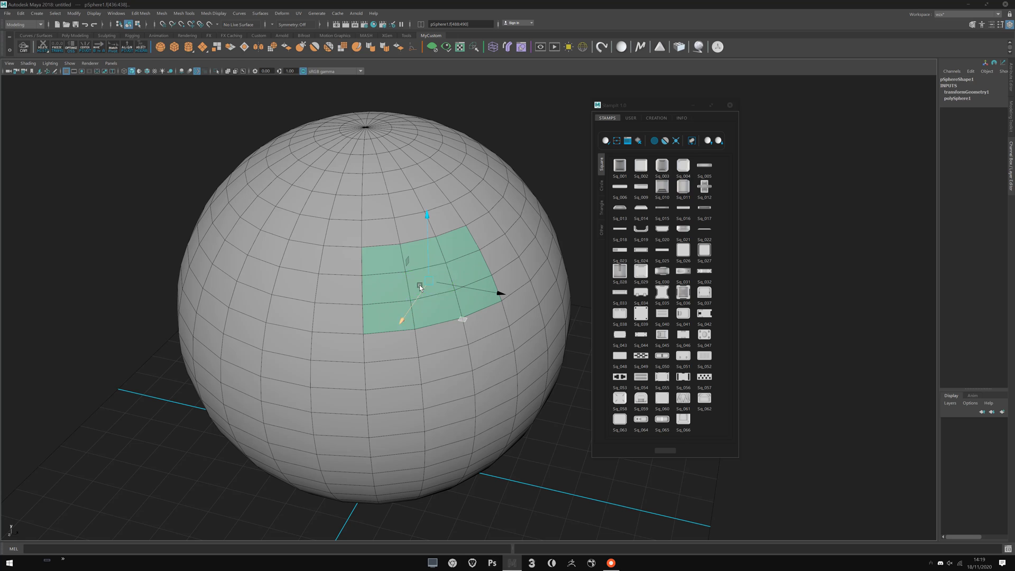
pyautogui.click(512, 472)
pyautogui.keyDown('alt'); pyautogui.moveTo(512, 471); pyautogui.dragTo(496, 467, button='middle'); pyautogui.keyUp('alt')
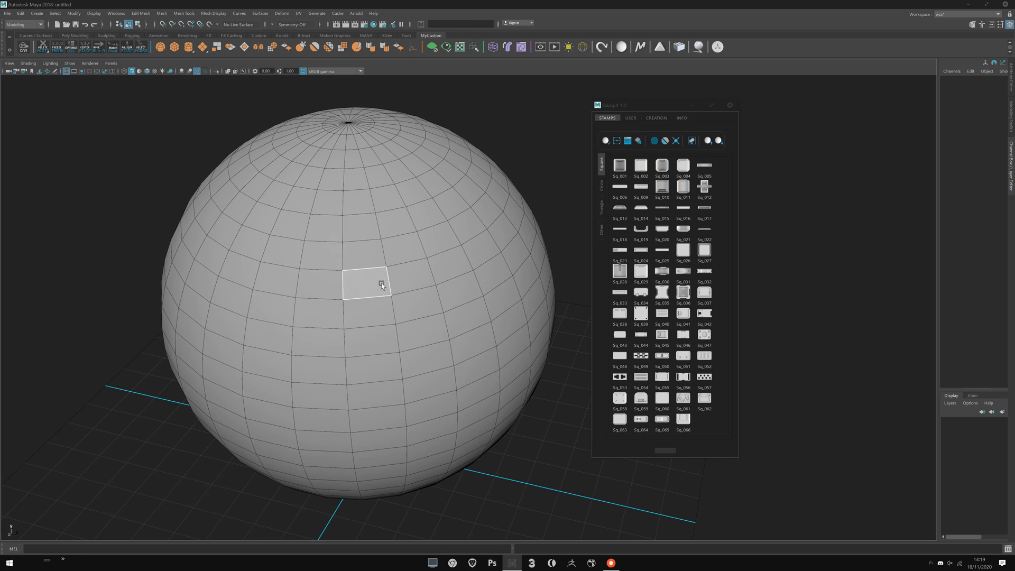
# Open the circle stamps and try to apply Sc_019 to a two-by-two block of faces on the sphere.
pyautogui.keyDown('alt'); pyautogui.moveTo(382, 283); pyautogui.dragTo(375, 245); pyautogui.keyUp('alt')
pyautogui.click(606, 185)
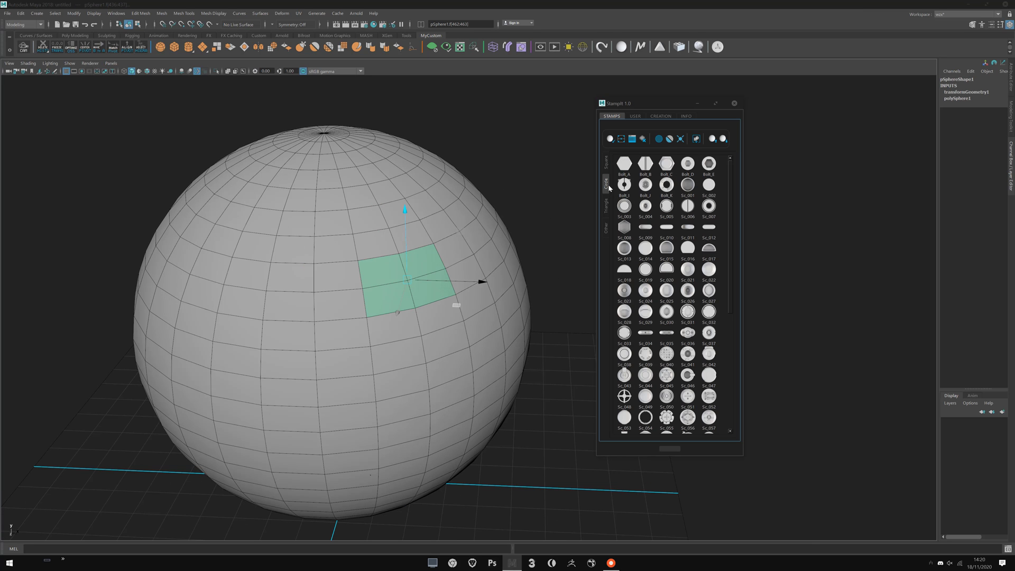
pyautogui.click(648, 270)
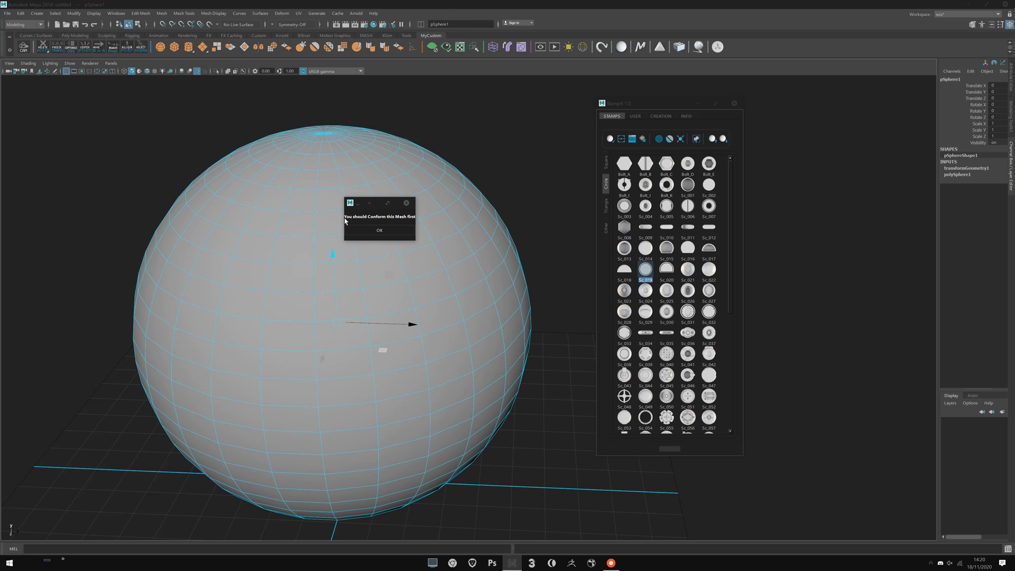
pyautogui.click(390, 231)
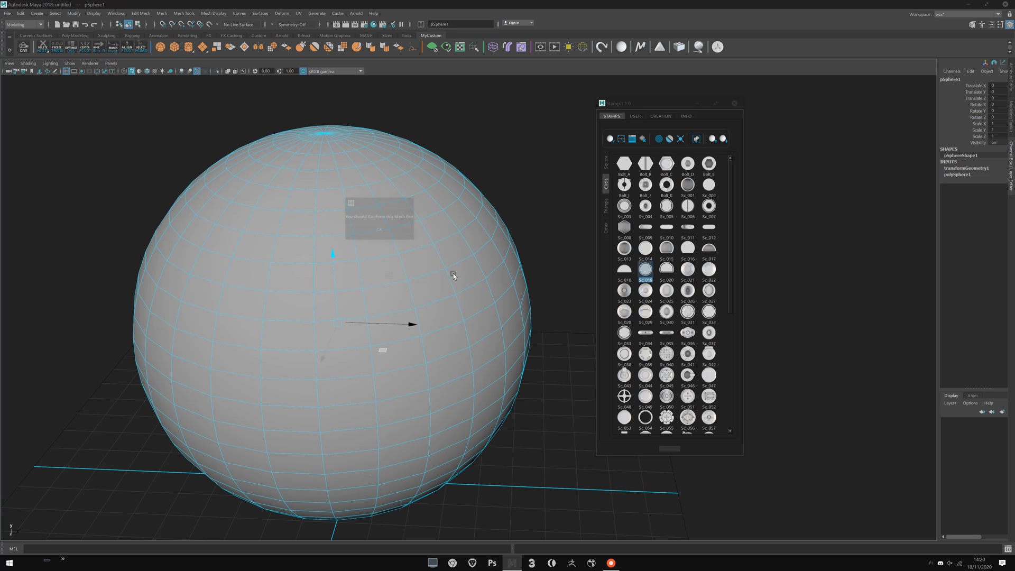
# Frame the sphere in the view and move the StampIt window clear of it.
pyautogui.click(510, 186)
pyautogui.press('f')
pyautogui.moveTo(627, 106); pyautogui.dragTo(653, 113)
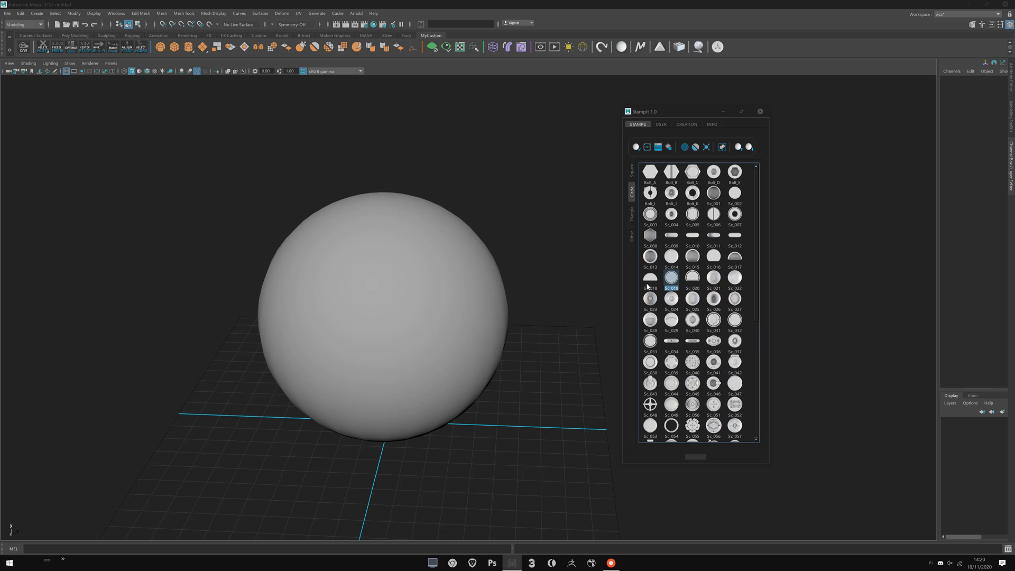
pyautogui.keyDown('alt'); pyautogui.moveTo(516, 303); pyautogui.dragTo(416, 301, button='middle'); pyautogui.keyUp('alt')
pyautogui.click(416, 301)
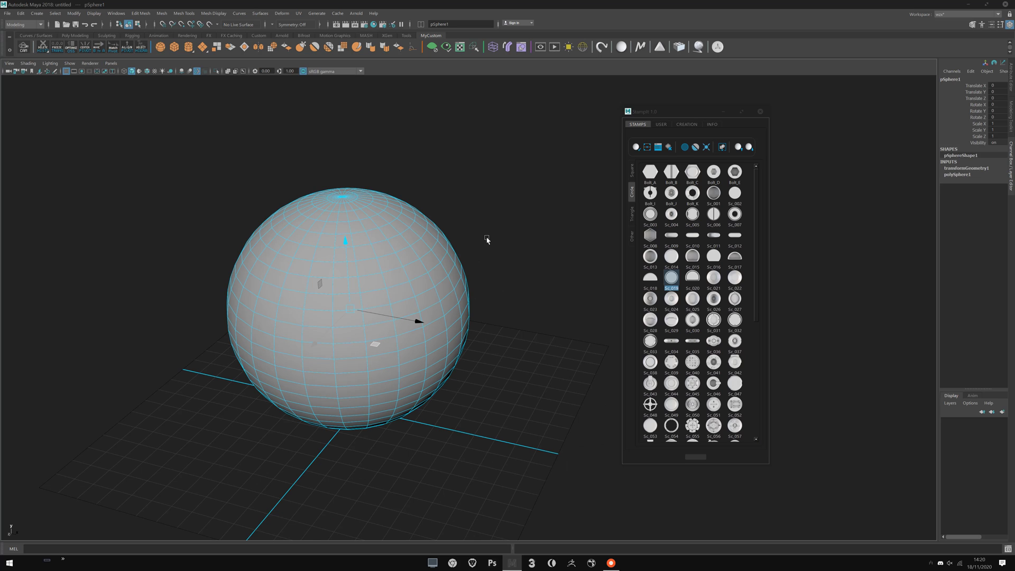
pyautogui.click(536, 223)
pyautogui.keyDown('alt'); pyautogui.moveTo(388, 289); pyautogui.dragTo(406, 297, button='middle'); pyautogui.keyUp('alt')
pyautogui.keyDown('alt'); pyautogui.moveTo(406, 296); pyautogui.dragTo(455, 294, button='right'); pyautogui.keyUp('alt')
pyautogui.keyDown('alt'); pyautogui.moveTo(455, 294); pyautogui.dragTo(437, 290); pyautogui.keyUp('alt')
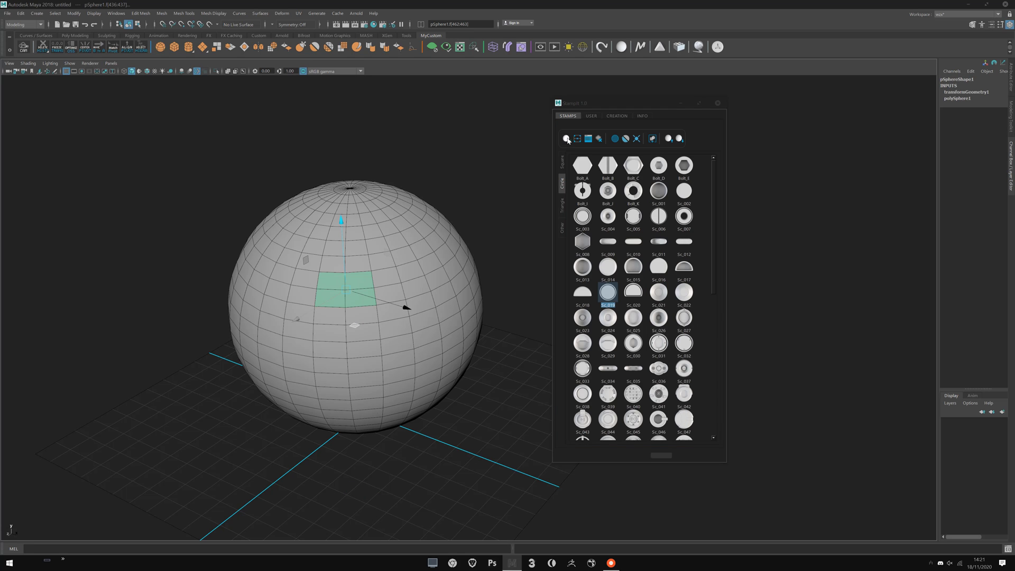
# Return to object selection, select the whole sphere and conform its mesh with StampIt.
pyautogui.moveTo(443, 224); pyautogui.dragTo(480, 176, button='right')
pyautogui.click(424, 145)
pyautogui.moveTo(424, 146); pyautogui.dragTo(332, 201)
pyautogui.keyDown('alt'); pyautogui.moveTo(334, 327); pyautogui.dragTo(341, 327); pyautogui.keyUp('alt')
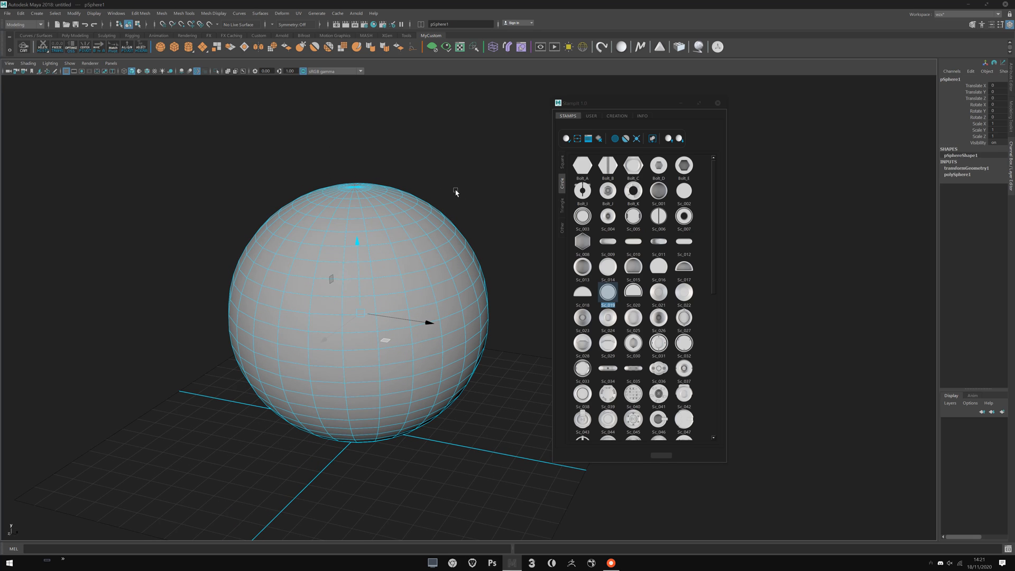
pyautogui.click(441, 171)
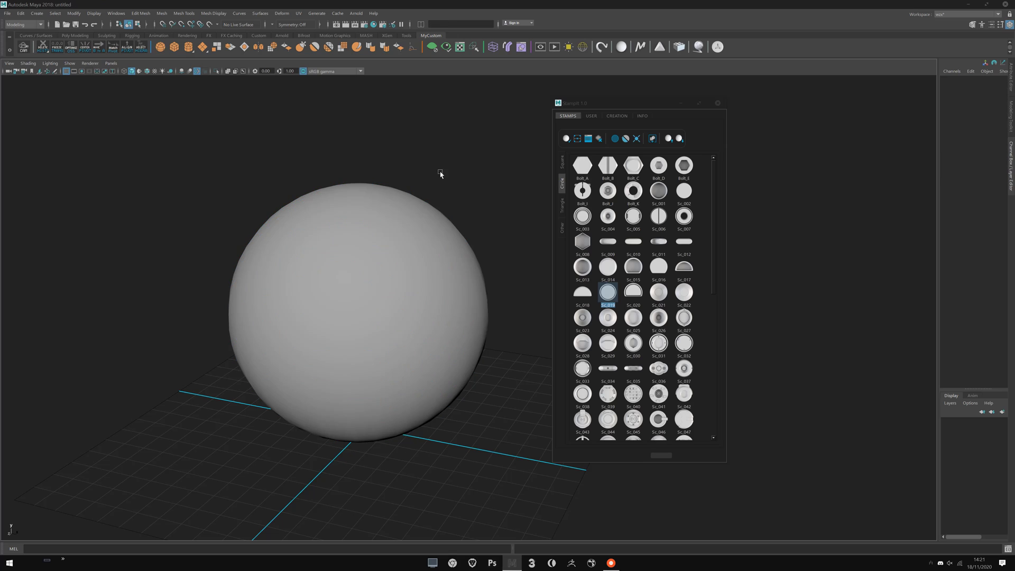
pyautogui.moveTo(453, 163); pyautogui.dragTo(413, 205)
pyautogui.click(567, 140)
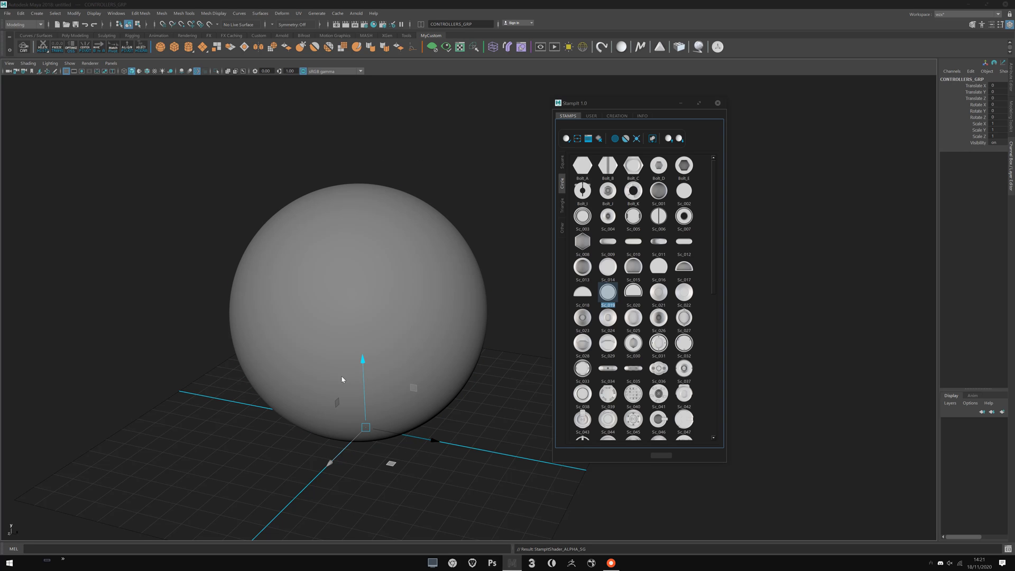
# Select the conformed sphere and switch it to face selection.
pyautogui.keyDown('alt'); pyautogui.moveTo(470, 271); pyautogui.dragTo(440, 293); pyautogui.keyUp('alt')
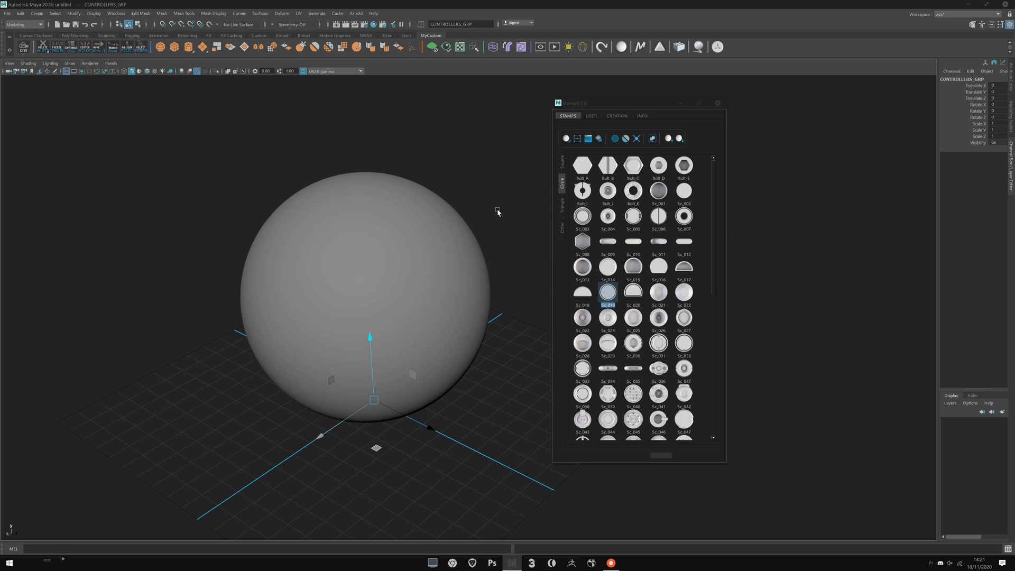
pyautogui.click(499, 211)
pyautogui.moveTo(498, 211); pyautogui.dragTo(453, 244)
pyautogui.keyDown('alt'); pyautogui.moveTo(393, 299); pyautogui.dragTo(402, 336, button='middle'); pyautogui.keyUp('alt')
pyautogui.scroll(1, 402, 336)
pyautogui.keyDown('alt'); pyautogui.moveTo(402, 334); pyautogui.dragTo(371, 316); pyautogui.keyUp('alt')
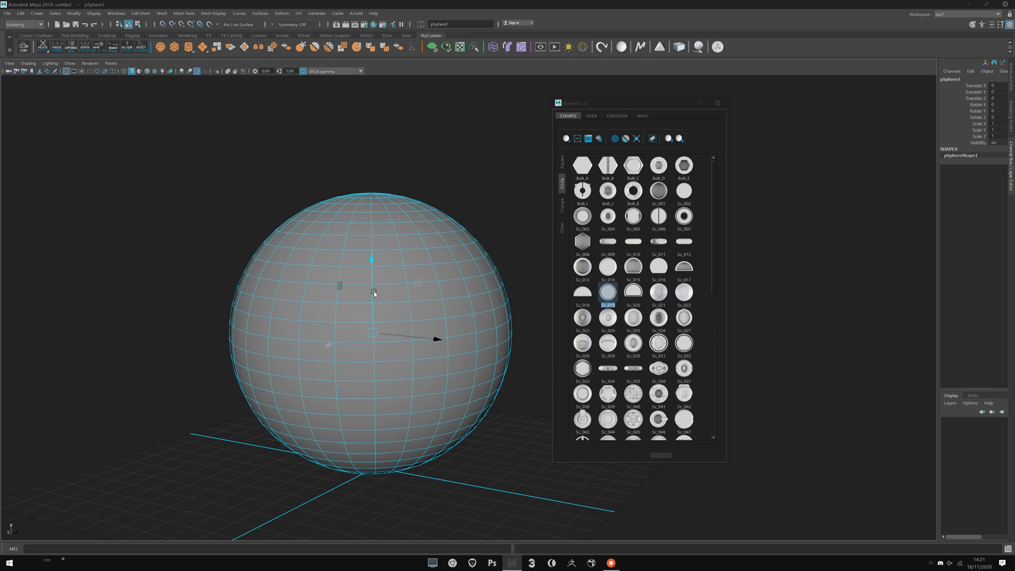
pyautogui.keyDown('alt'); pyautogui.moveTo(397, 222); pyautogui.dragTo(404, 232); pyautogui.keyUp('alt')
pyautogui.press('F11')
pyautogui.keyDown('alt'); pyautogui.moveTo(391, 367); pyautogui.dragTo(400, 335, button='middle'); pyautogui.keyUp('alt')
pyautogui.scroll(1, 401, 335)
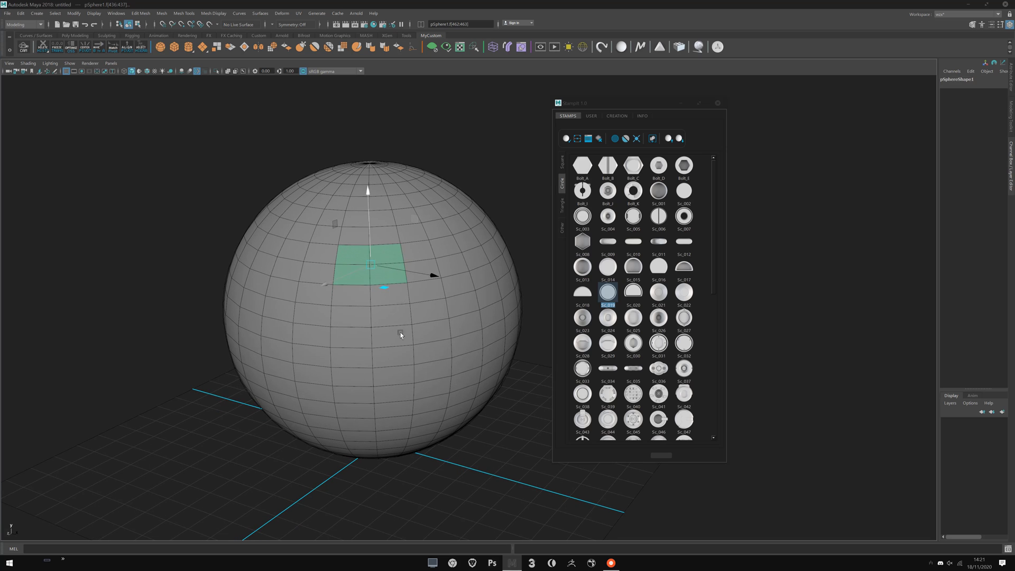
# Select a two-by-two block of faces on the sphere's upper front and apply the circle stamp Sc_019 there.
pyautogui.click(481, 152)
pyautogui.moveTo(346, 273)
pyautogui.mouseDown()
pyautogui.moveTo(382, 271)
pyautogui.moveTo(385, 257)
pyautogui.mouseUp()
pyautogui.keyDown('alt'); pyautogui.moveTo(371, 304); pyautogui.dragTo(437, 376); pyautogui.keyUp('alt')
pyautogui.scroll(1, 412, 376)
pyautogui.scroll(1, 438, 377)
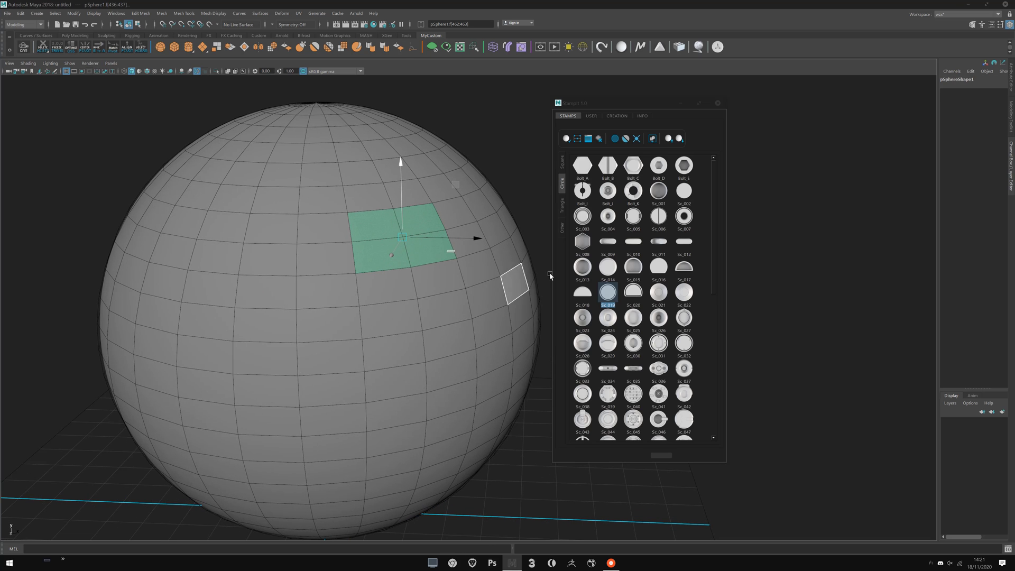
pyautogui.doubleClick(607, 295)
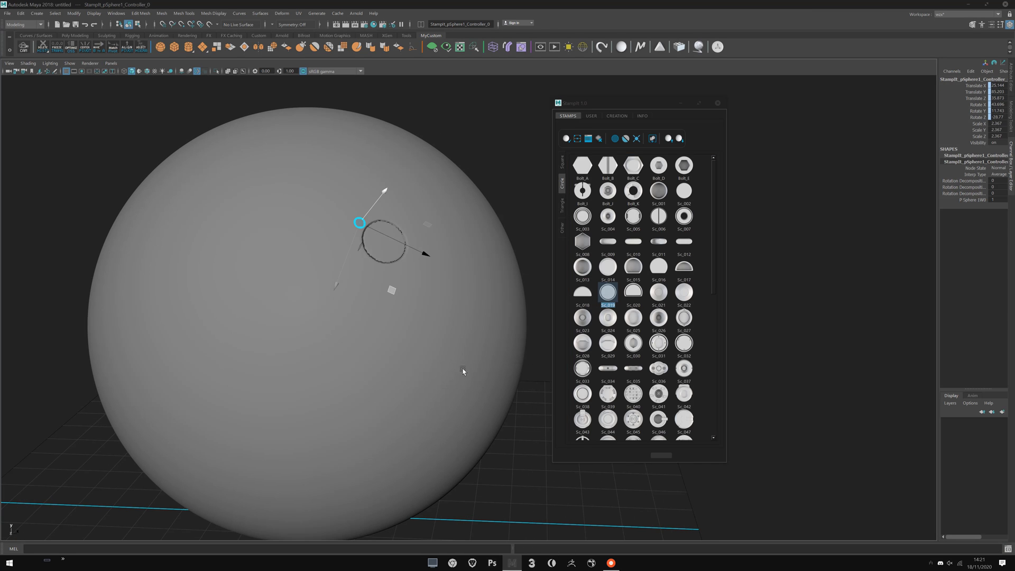
# Examine the ring stamp's edge on the sphere up close from the side.
pyautogui.keyDown('alt'); pyautogui.moveTo(463, 371); pyautogui.dragTo(331, 302); pyautogui.keyUp('alt')
pyautogui.keyDown('alt'); pyautogui.moveTo(379, 455); pyautogui.dragTo(241, 303, button='right'); pyautogui.keyUp('alt')
pyautogui.keyDown('alt'); pyautogui.moveTo(442, 338); pyautogui.dragTo(321, 359); pyautogui.keyUp('alt')
pyautogui.keyDown('alt'); pyautogui.moveTo(292, 347); pyautogui.dragTo(358, 385, button='right'); pyautogui.keyUp('alt')
pyautogui.keyDown('alt'); pyautogui.moveTo(220, 325); pyautogui.dragTo(293, 357, button='middle'); pyautogui.keyUp('alt')
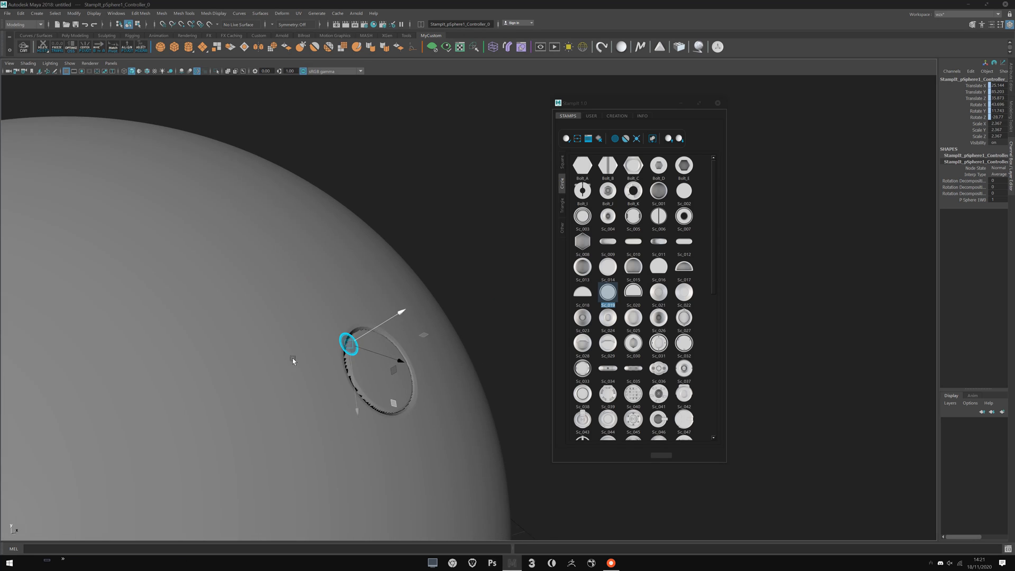
pyautogui.keyDown('alt'); pyautogui.moveTo(293, 357); pyautogui.dragTo(351, 392, button='right'); pyautogui.keyUp('alt')
pyautogui.keyDown('alt'); pyautogui.moveTo(242, 412); pyautogui.dragTo(297, 402, button='middle'); pyautogui.keyUp('alt')
pyautogui.keyDown('alt'); pyautogui.moveTo(297, 402); pyautogui.dragTo(338, 400, button='right'); pyautogui.keyUp('alt')
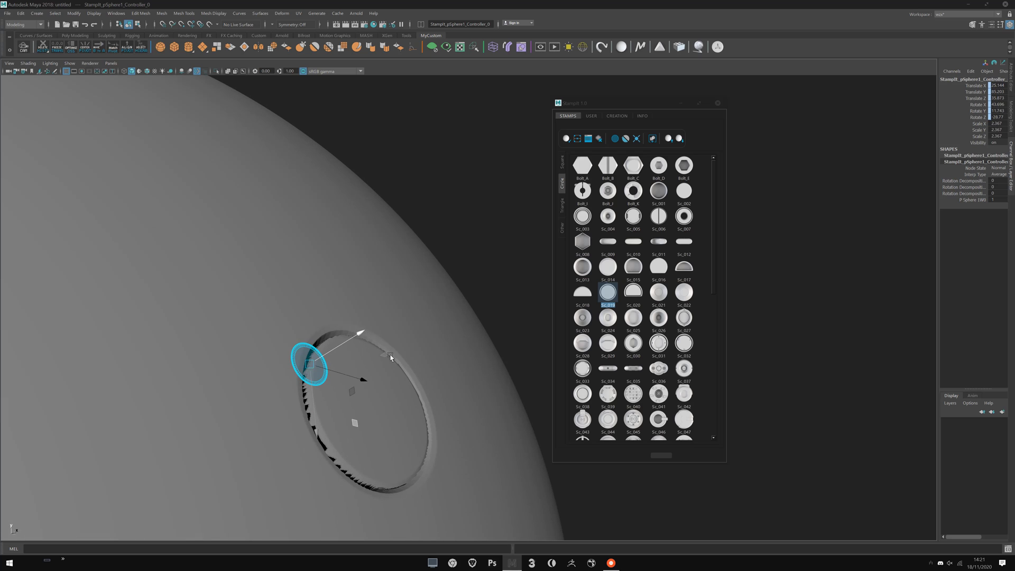
# Move the stamp's controller outward from the sphere's surface to about X 27.2, Y 87.7, Z 38.8 and deselect it.
pyautogui.moveTo(386, 352); pyautogui.dragTo(461, 328)
pyautogui.keyDown('alt'); pyautogui.moveTo(434, 350); pyautogui.dragTo(386, 344, button='right'); pyautogui.keyUp('alt')
pyautogui.moveTo(442, 304); pyautogui.dragTo(474, 286)
pyautogui.click(483, 226)
pyautogui.keyDown('alt'); pyautogui.moveTo(460, 241); pyautogui.dragTo(384, 275, button='right'); pyautogui.keyUp('alt')
pyautogui.keyDown('alt'); pyautogui.moveTo(384, 278); pyautogui.dragTo(307, 293); pyautogui.keyUp('alt')
pyautogui.keyDown('alt'); pyautogui.moveTo(381, 304); pyautogui.dragTo(507, 265, button='middle'); pyautogui.keyUp('alt')
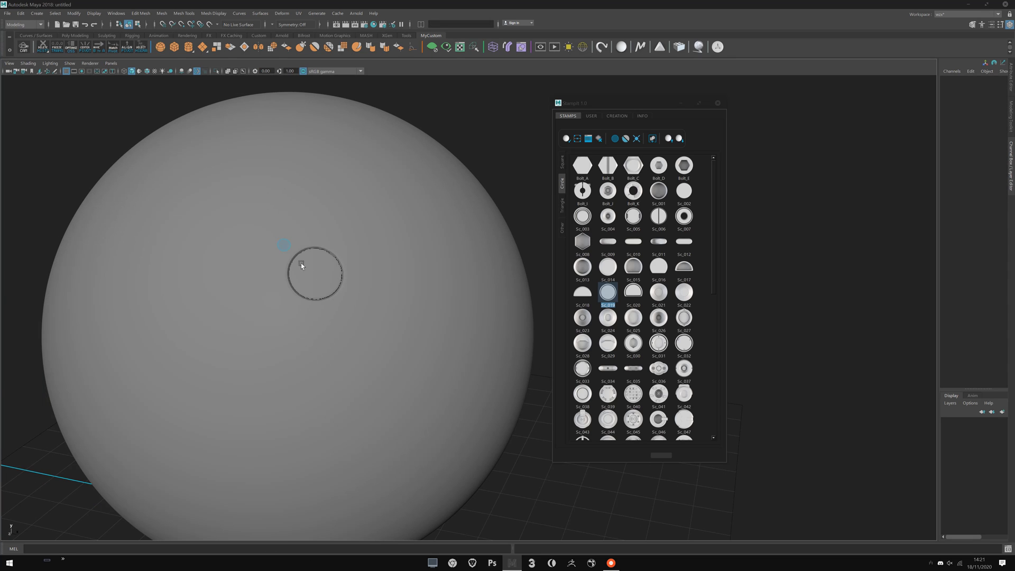
# Select the stamp's controller and inspect it next to the ring.
pyautogui.click(282, 244)
pyautogui.keyDown('alt'); pyautogui.moveTo(304, 356); pyautogui.dragTo(347, 373, button='middle'); pyautogui.keyUp('alt')
pyautogui.keyDown('alt'); pyautogui.moveTo(346, 371); pyautogui.dragTo(384, 357, button='right'); pyautogui.keyUp('alt')
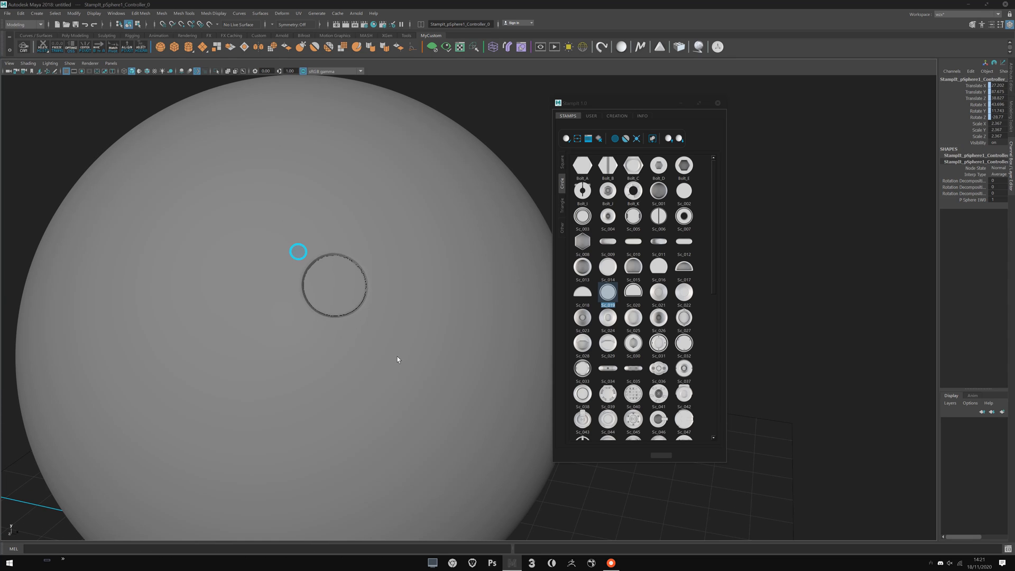
# Select the sphere, examine how the ring stamp sits across its wireframe faces, and clear the selection.
pyautogui.click(397, 356)
pyautogui.keyDown('alt'); pyautogui.moveTo(373, 296); pyautogui.dragTo(322, 294, button='right'); pyautogui.keyUp('alt')
pyautogui.keyDown('alt'); pyautogui.moveTo(341, 302); pyautogui.dragTo(385, 288); pyautogui.keyUp('alt')
pyautogui.keyDown('alt'); pyautogui.moveTo(358, 282); pyautogui.dragTo(324, 305, button='middle'); pyautogui.keyUp('alt')
pyautogui.keyDown('alt'); pyautogui.moveTo(324, 304); pyautogui.dragTo(368, 308, button='right'); pyautogui.keyUp('alt')
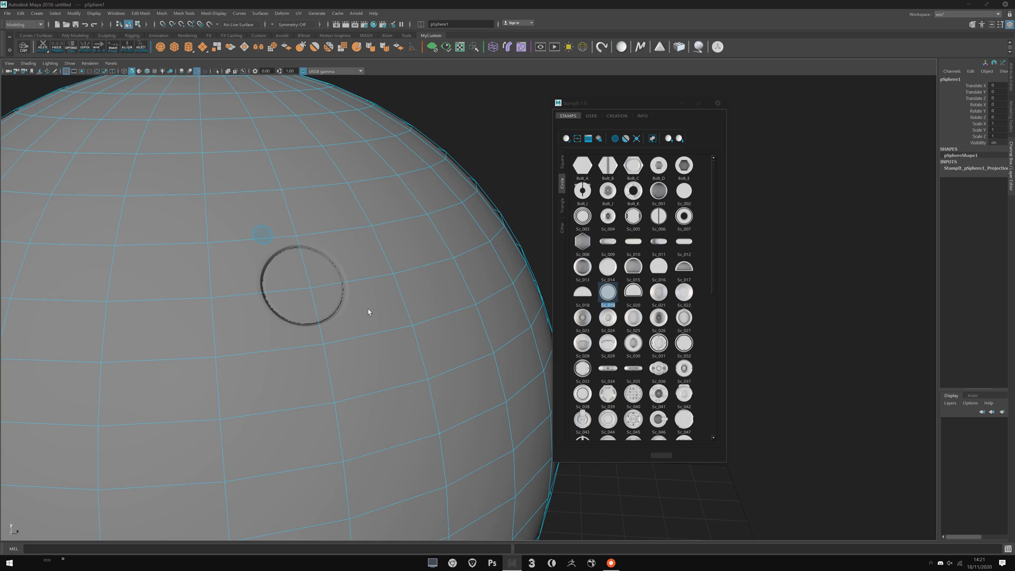
pyautogui.keyDown('alt'); pyautogui.moveTo(356, 310); pyautogui.dragTo(352, 275); pyautogui.keyUp('alt')
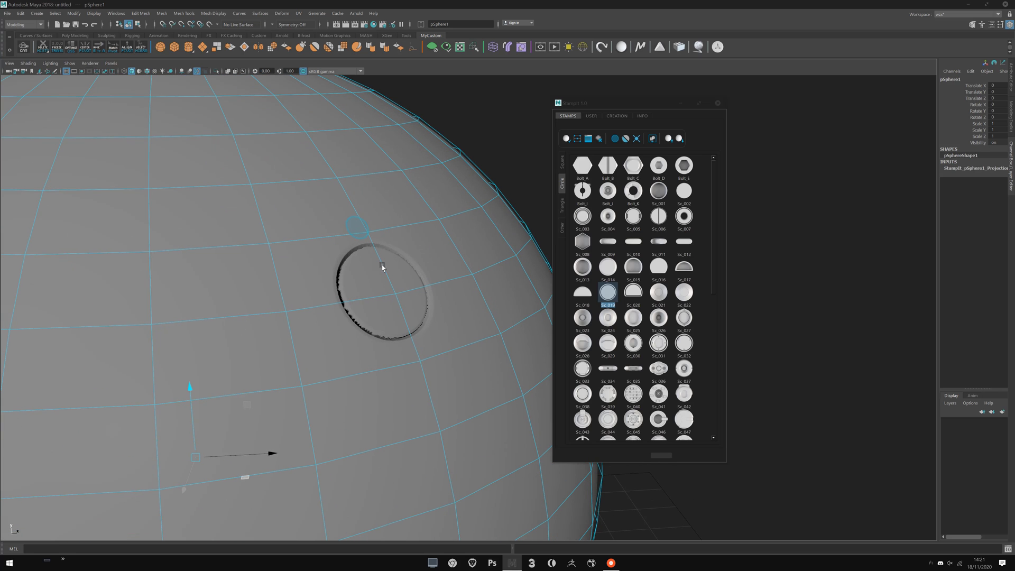
pyautogui.keyDown('alt'); pyautogui.moveTo(382, 267); pyautogui.dragTo(403, 279); pyautogui.keyUp('alt')
pyautogui.keyDown('alt'); pyautogui.moveTo(403, 279); pyautogui.dragTo(254, 276, button='right'); pyautogui.keyUp('alt')
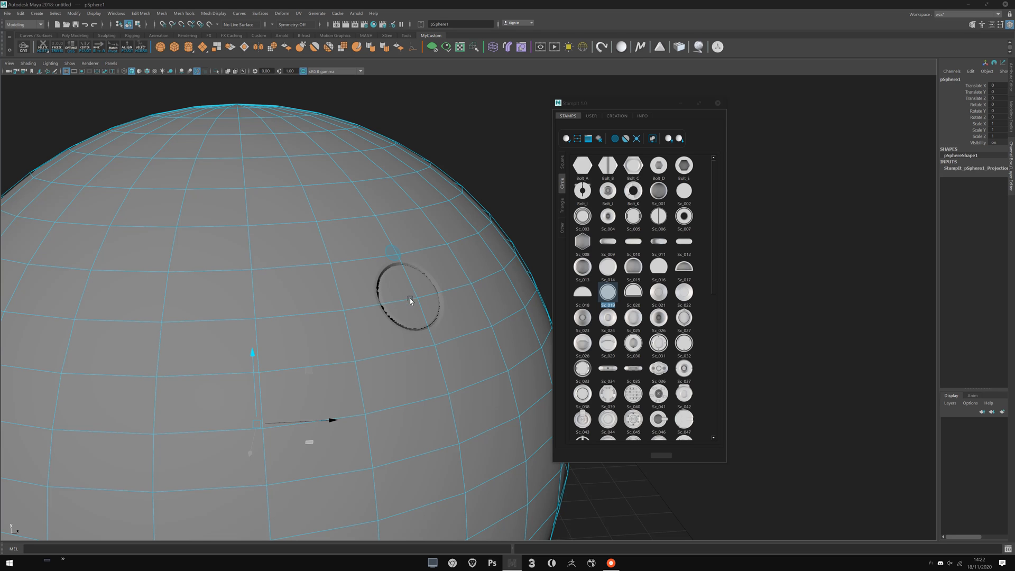
pyautogui.scroll(-3, 422, 301)
pyautogui.keyDown('alt'); pyautogui.moveTo(511, 237); pyautogui.dragTo(508, 223); pyautogui.keyUp('alt')
pyautogui.click(508, 223)
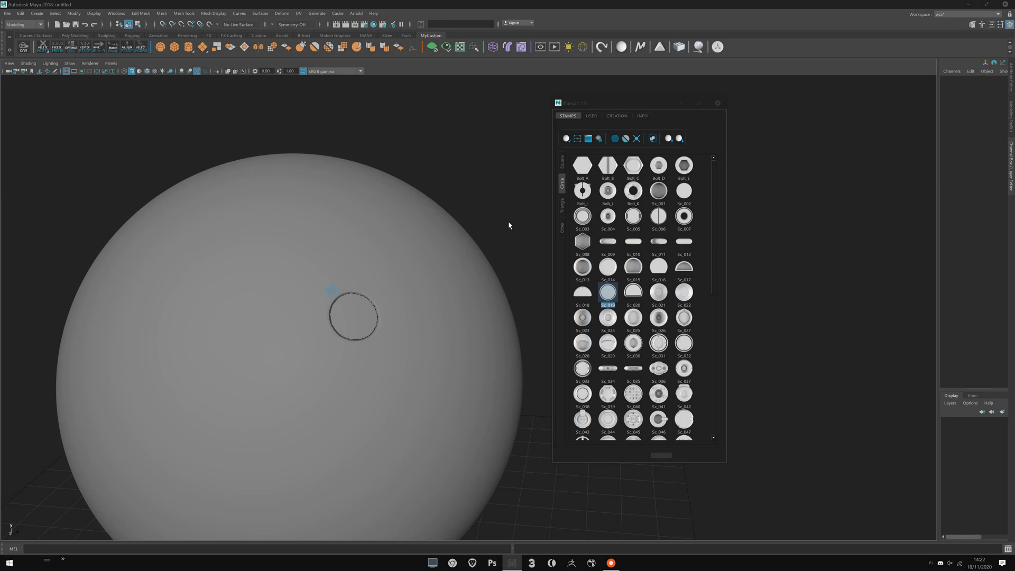
# Select the ring stamp's controller, examine how it sits above the ring on the sphere, and deselect it.
pyautogui.keyDown('alt'); pyautogui.moveTo(391, 294); pyautogui.dragTo(416, 275); pyautogui.keyUp('alt')
pyautogui.scroll(5, 416, 275)
pyautogui.click(350, 188)
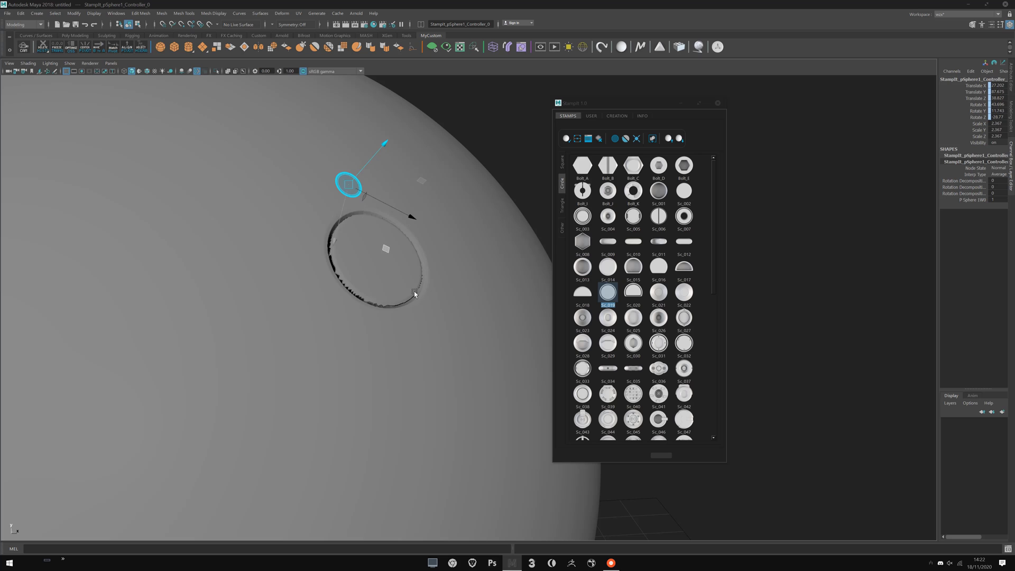
pyautogui.scroll(-2, 381, 277)
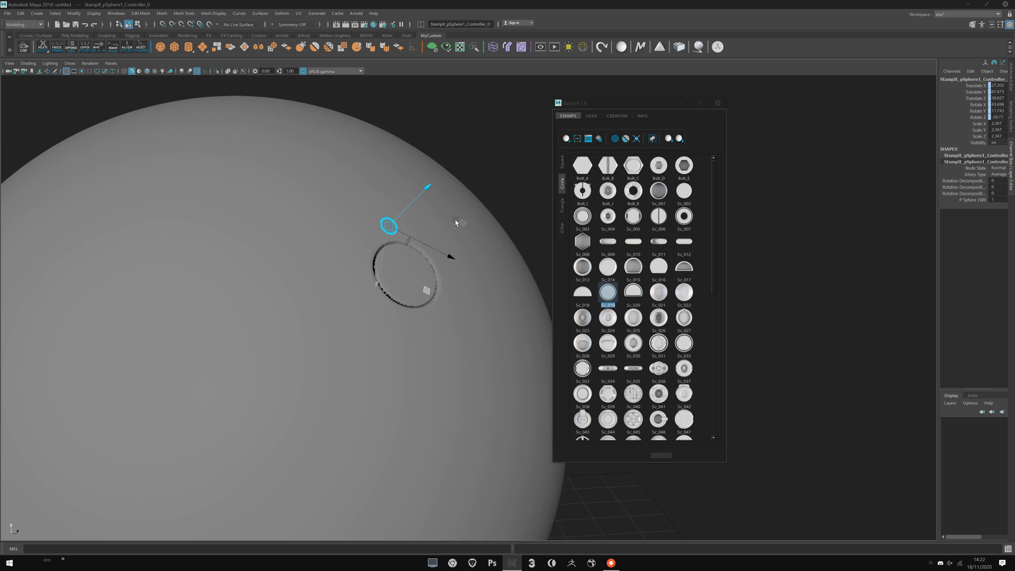
pyautogui.scroll(-2, 370, 275)
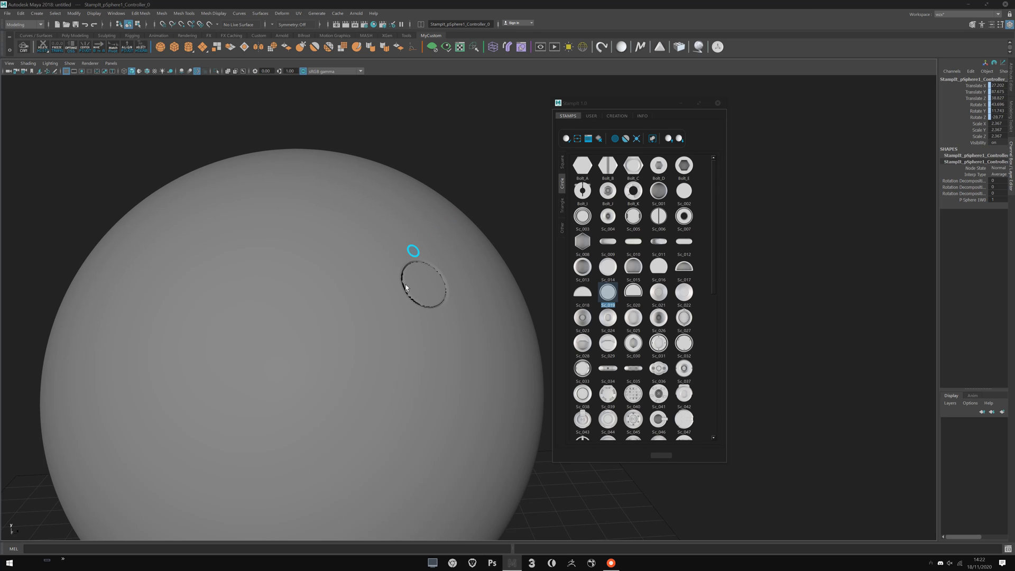
pyautogui.press('w')
pyautogui.click(504, 252)
pyautogui.scroll(-2, 475, 269)
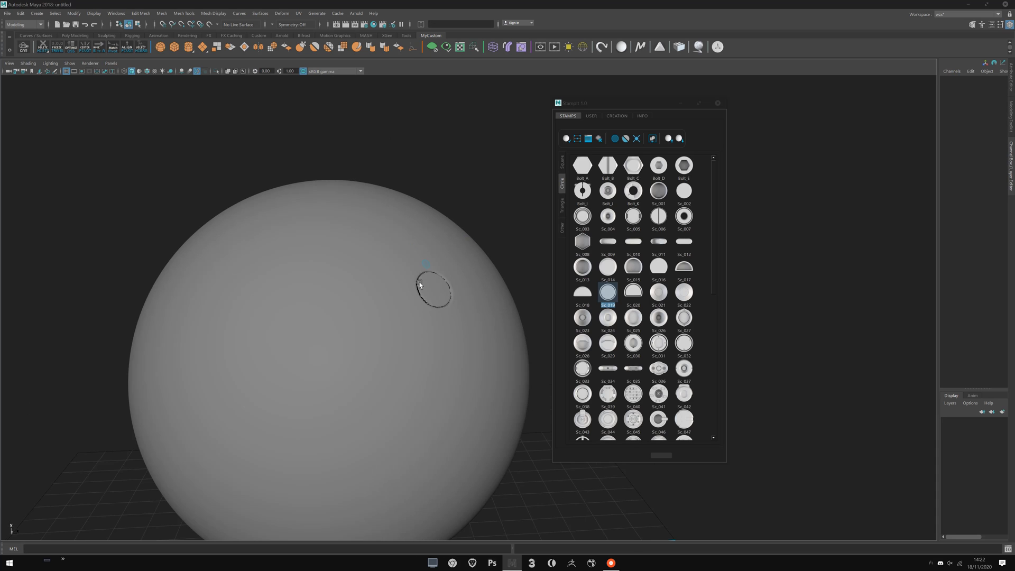
# Reselect the ring stamp's controller and inspect its offset from the sphere's surface from several angles.
pyautogui.keyDown('alt'); pyautogui.moveTo(459, 277); pyautogui.dragTo(515, 249); pyautogui.keyUp('alt')
pyautogui.click(473, 257)
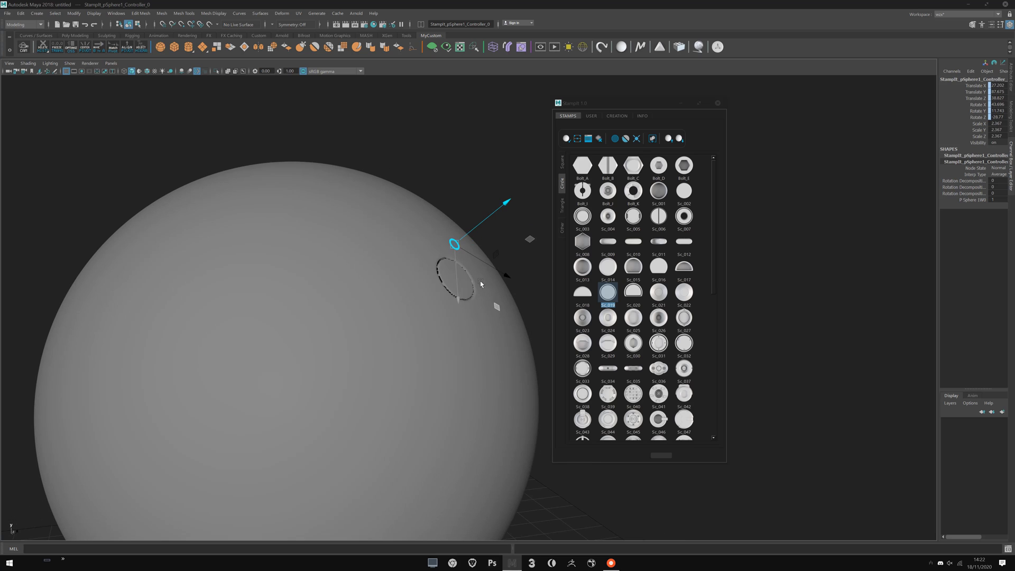
pyautogui.scroll(-3, 425, 280)
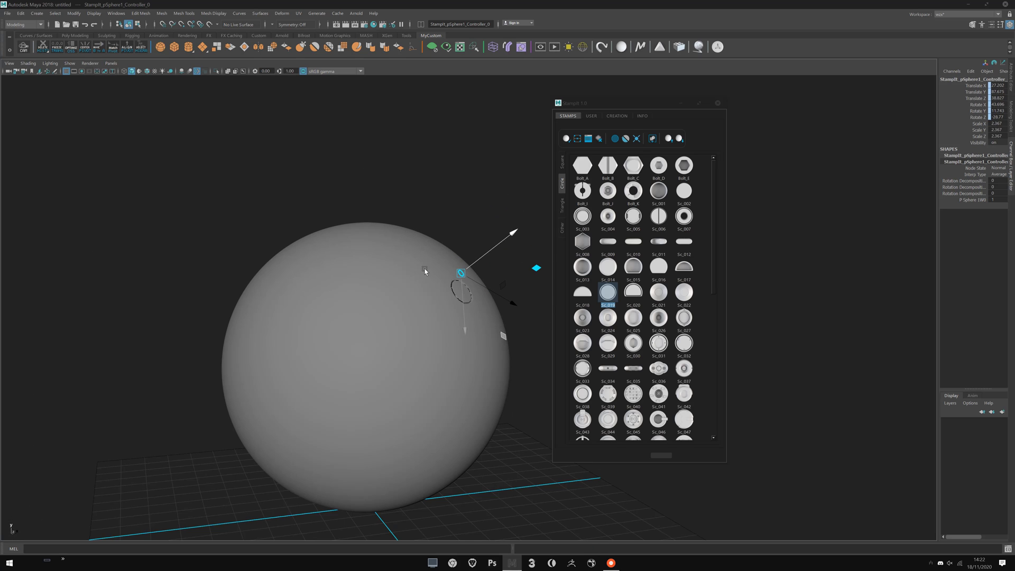
pyautogui.keyDown('alt'); pyautogui.moveTo(426, 271); pyautogui.dragTo(386, 267); pyautogui.keyUp('alt')
pyautogui.click(447, 204)
pyautogui.click(404, 272)
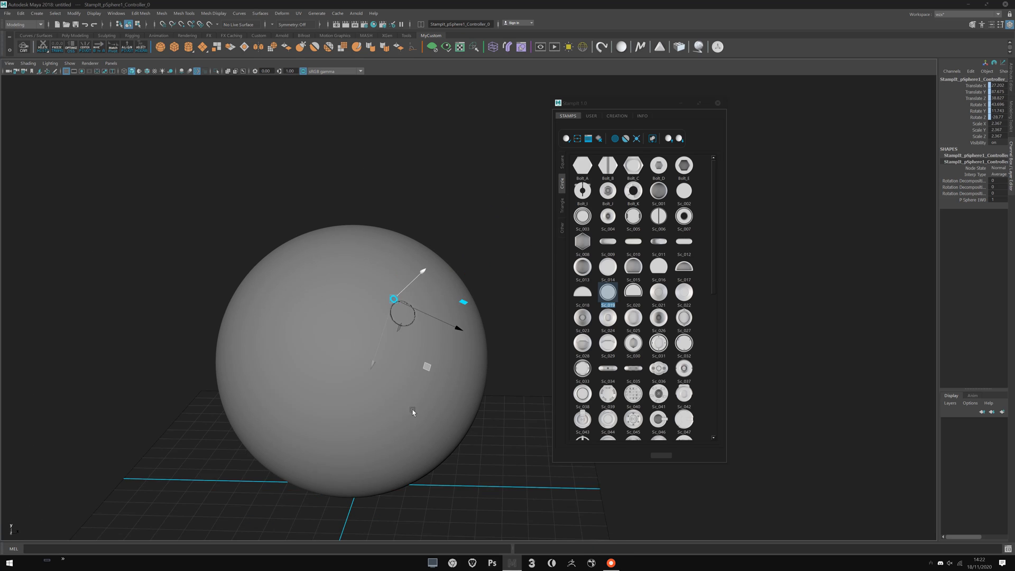
# Clear the selection and examine the ring stamp on the whole sphere from different angles and distances.
pyautogui.scroll(3, 370, 304)
pyautogui.scroll(-2, 340, 302)
pyautogui.keyDown('alt'); pyautogui.moveTo(370, 307); pyautogui.dragTo(443, 313); pyautogui.keyUp('alt')
pyautogui.scroll(3, 445, 317)
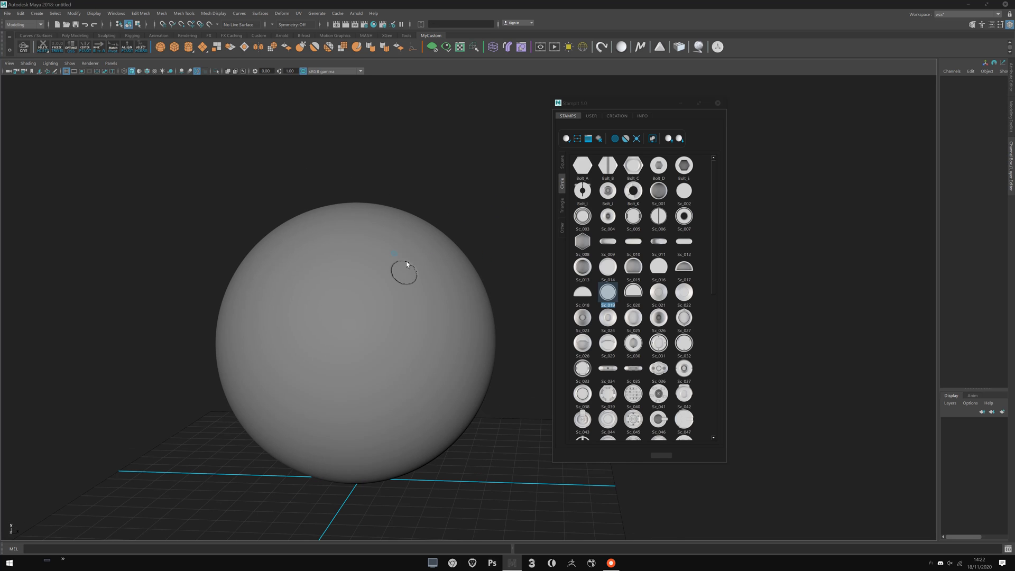
pyautogui.keyDown('alt'); pyautogui.moveTo(407, 264); pyautogui.dragTo(373, 295); pyautogui.keyUp('alt')
pyautogui.scroll(3, 373, 295)
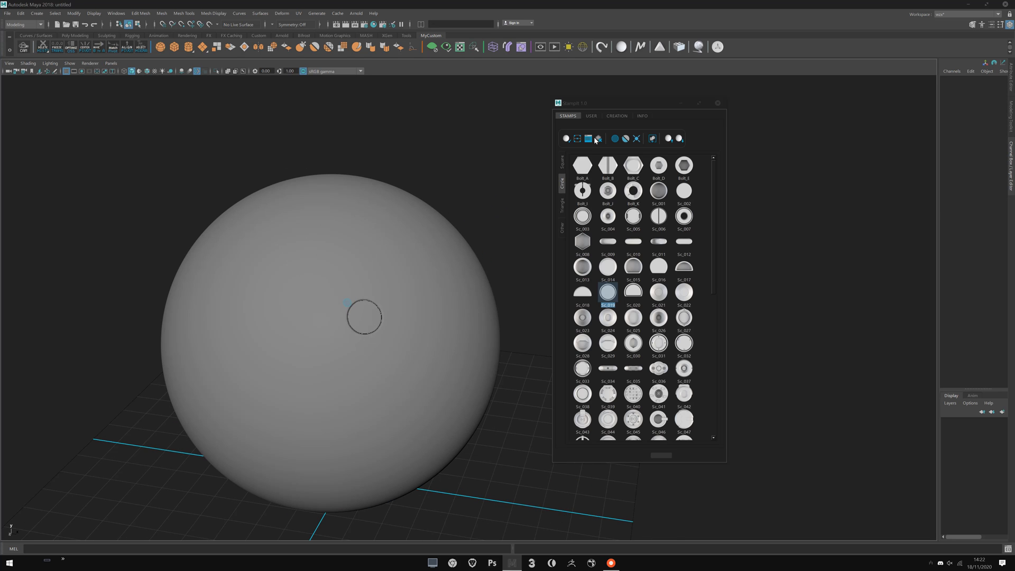
pyautogui.scroll(-1, 405, 260)
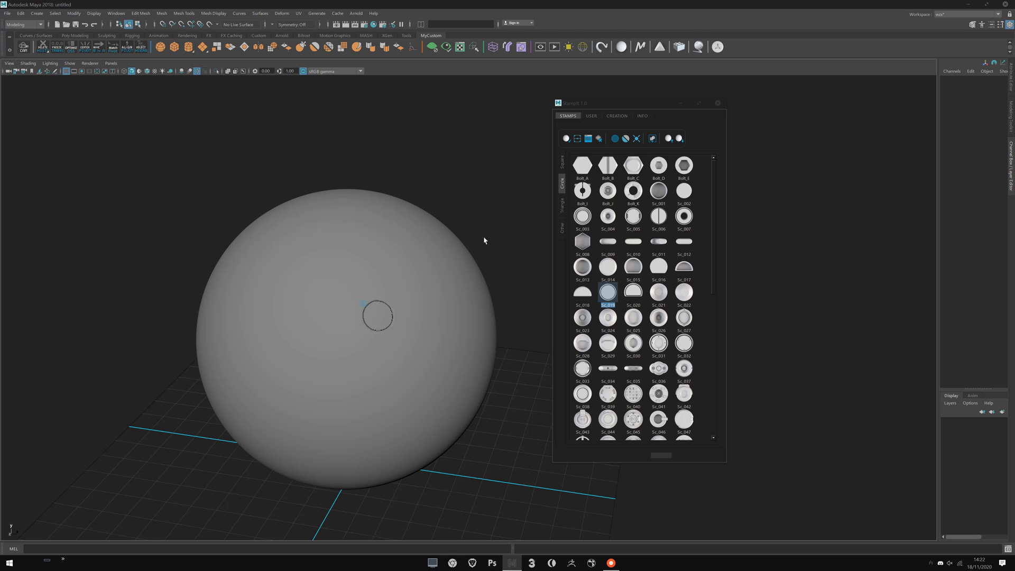
pyautogui.keyDown('alt'); pyautogui.moveTo(459, 219); pyautogui.dragTo(479, 210); pyautogui.keyUp('alt')
pyautogui.keyDown('alt'); pyautogui.moveTo(420, 227); pyautogui.dragTo(423, 211, button='middle'); pyautogui.keyUp('alt')
pyautogui.scroll(-2, 420, 227)
pyautogui.keyDown('alt'); pyautogui.moveTo(406, 260); pyautogui.dragTo(417, 245); pyautogui.keyUp('alt')
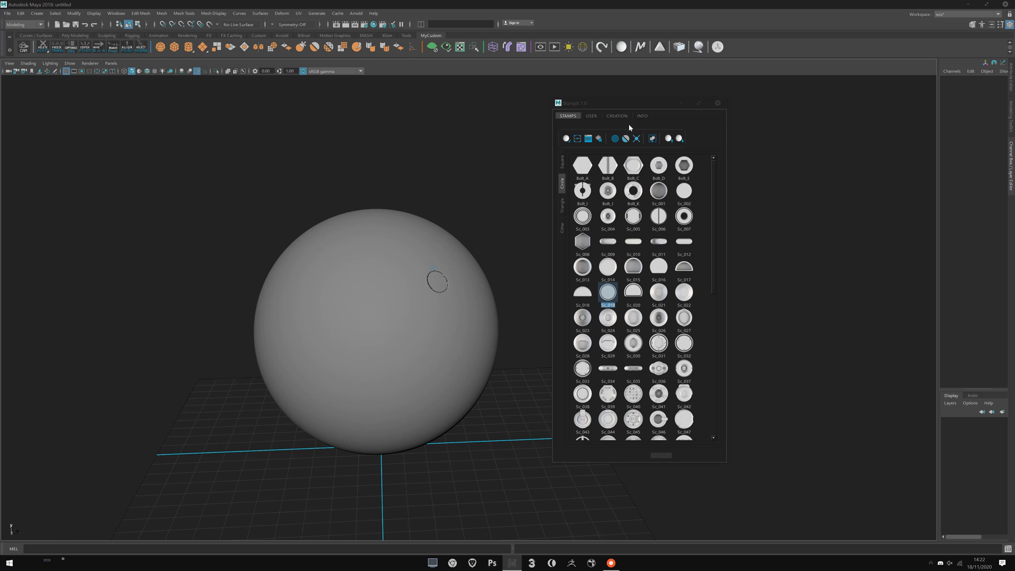
# Move the StampIt window slightly away from the sphere.
pyautogui.moveTo(616, 104); pyautogui.dragTo(622, 115)
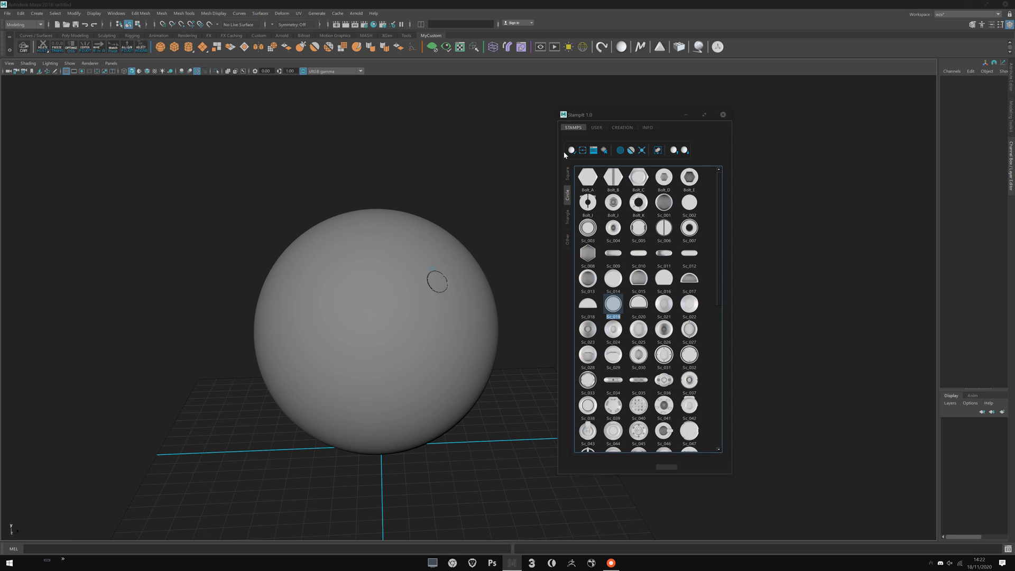
pyautogui.click(640, 151)
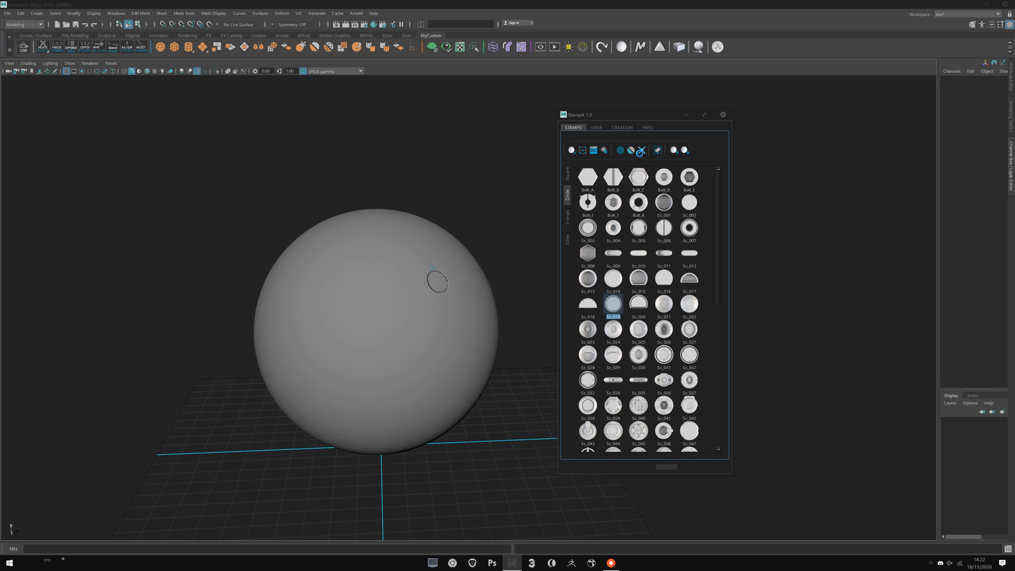
pyautogui.keyDown('alt'); pyautogui.moveTo(515, 283); pyautogui.dragTo(512, 279, button='right'); pyautogui.keyUp('alt')
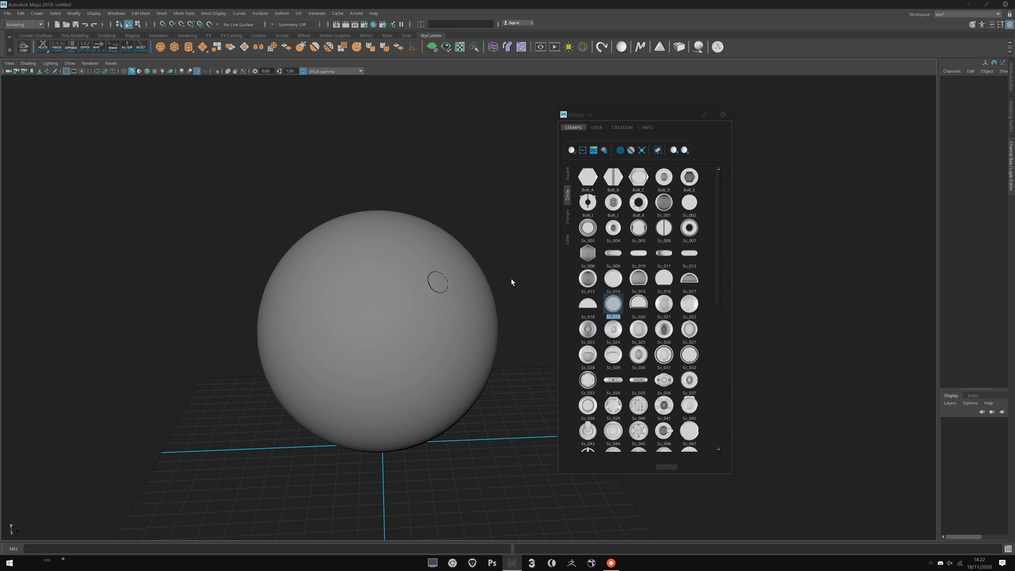
pyautogui.keyDown('alt'); pyautogui.moveTo(498, 272); pyautogui.dragTo(408, 249); pyautogui.keyUp('alt')
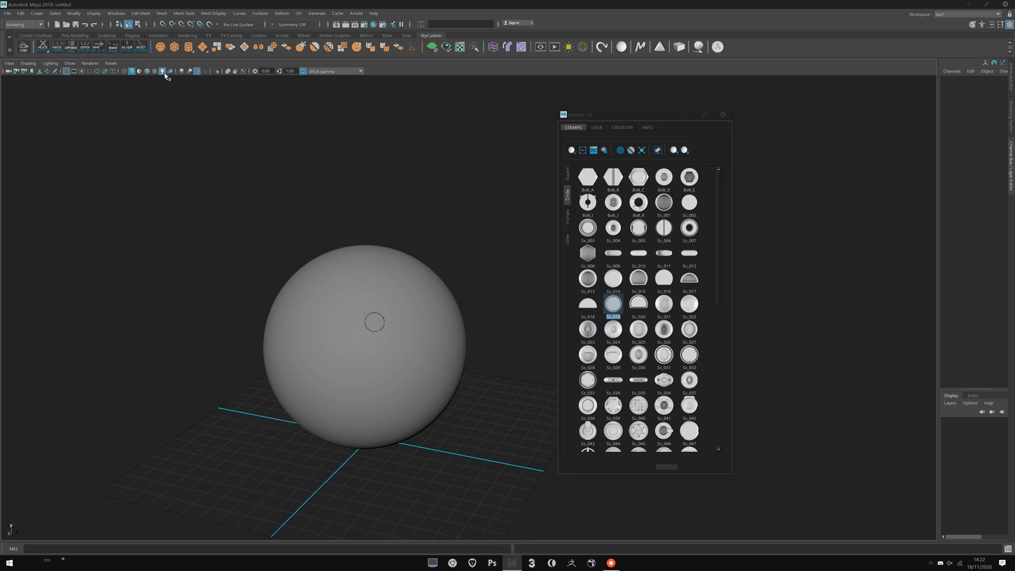
# Turn on scene lighting and shadows in the viewport and check the lit sphere with its ring stamp.
pyautogui.hotkey('ctrl', 'z')
pyautogui.hotkey('ctrl', 'z')
pyautogui.hotkey('ctrl', 'z')
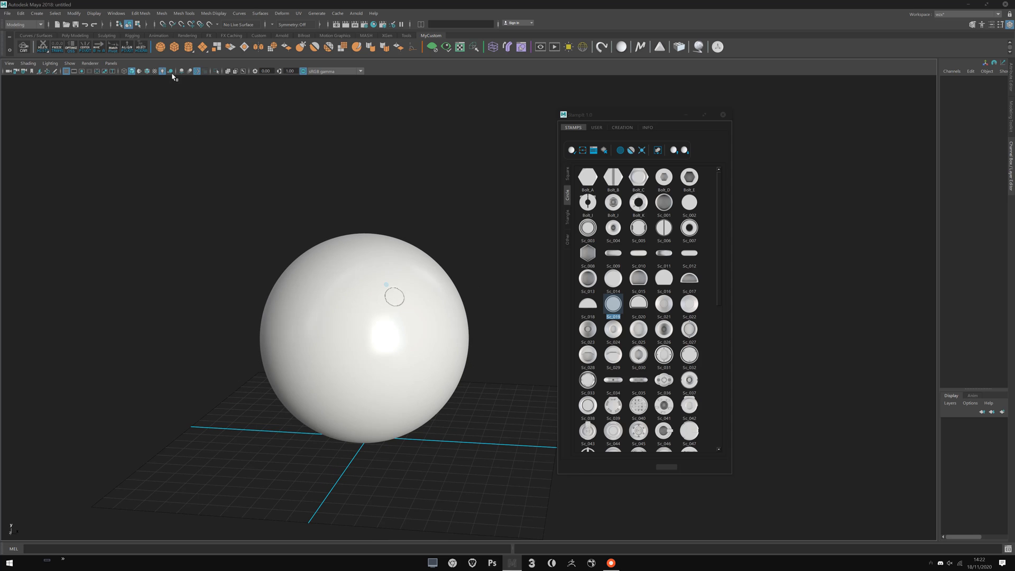
pyautogui.click(171, 72)
pyautogui.keyDown('alt'); pyautogui.moveTo(228, 242); pyautogui.dragTo(213, 220, button='middle'); pyautogui.keyUp('alt')
pyautogui.keyDown('alt'); pyautogui.moveTo(224, 193); pyautogui.dragTo(242, 197); pyautogui.keyUp('alt')
pyautogui.keyDown('alt'); pyautogui.moveTo(296, 228); pyautogui.dragTo(421, 287, button='right'); pyautogui.keyUp('alt')
pyautogui.keyDown('alt'); pyautogui.moveTo(408, 257); pyautogui.dragTo(427, 275); pyautogui.keyUp('alt')
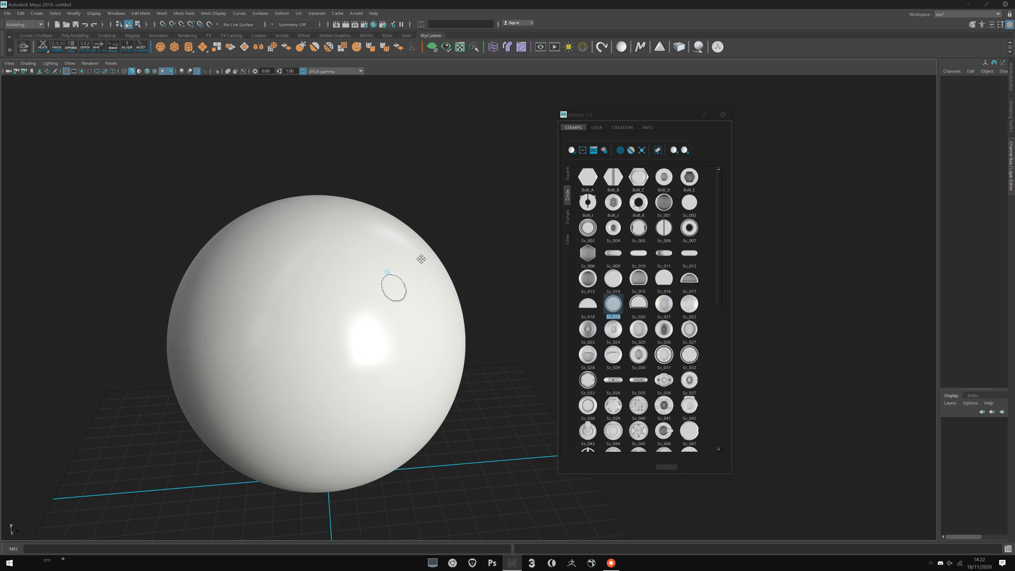
pyautogui.moveTo(494, 291)
pyautogui.keyDown('alt'); pyautogui.mouseDown()
pyautogui.moveTo(430, 299)
pyautogui.moveTo(486, 294)
pyautogui.mouseUp(); pyautogui.keyUp('alt')
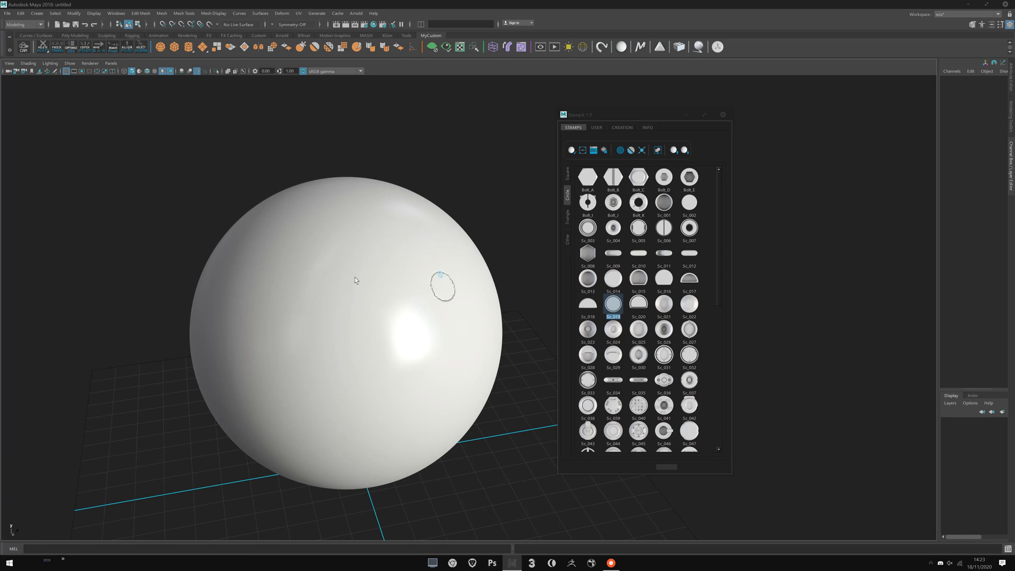
# Switch the sphere to face selection and select a rectangular patch of faces on its front beside the ring stamp.
pyautogui.hotkey('ctrl', 'z')
pyautogui.click(462, 155)
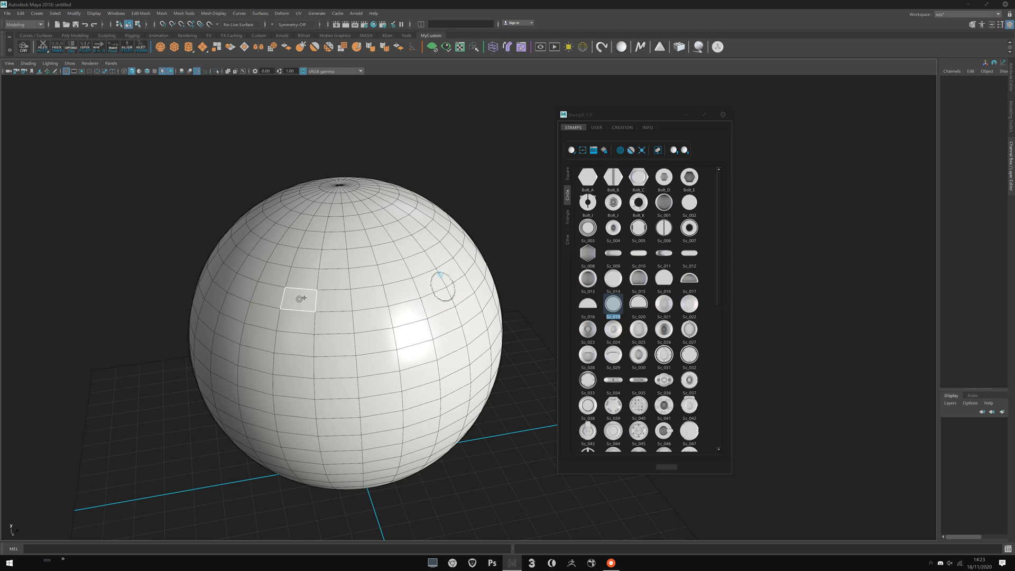
pyautogui.moveTo(301, 280)
pyautogui.mouseDown()
pyautogui.moveTo(294, 343)
pyautogui.moveTo(365, 300)
pyautogui.moveTo(348, 297)
pyautogui.moveTo(340, 319)
pyautogui.mouseUp()
pyautogui.press('w')
pyautogui.scroll(2, 392, 366)
pyautogui.keyDown('alt'); pyautogui.moveTo(392, 367); pyautogui.dragTo(443, 353); pyautogui.keyUp('alt')
pyautogui.scroll(2, 443, 353)
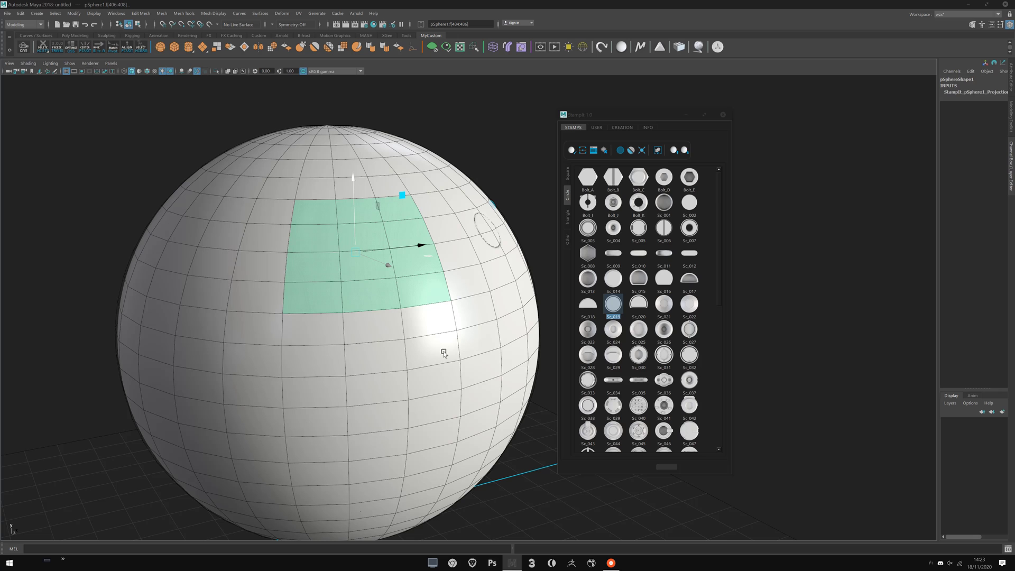
# Project the triangle stamp St_011 onto the selected faces and view it on the curved surface.
pyautogui.click(567, 217)
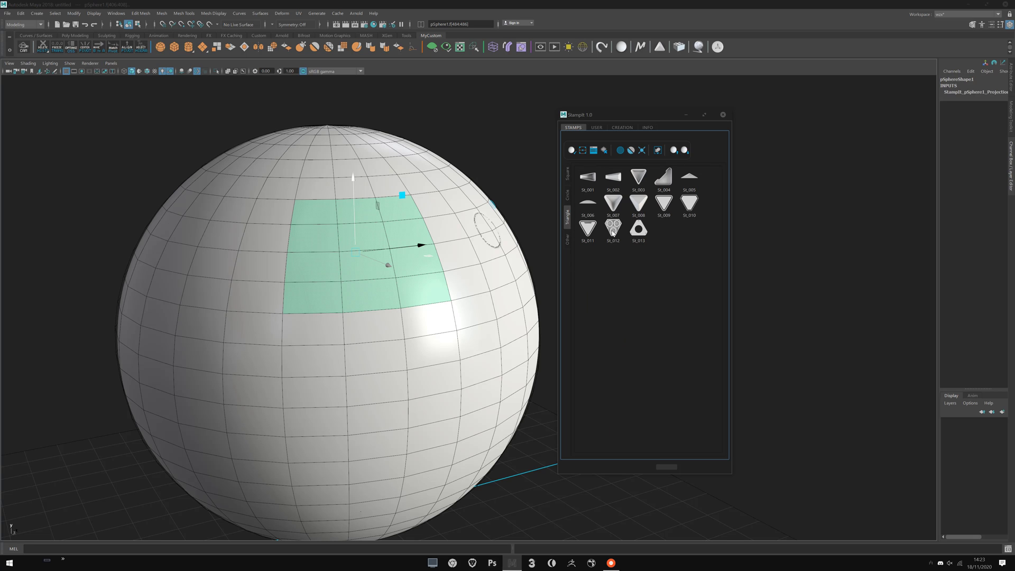
pyautogui.click(588, 228)
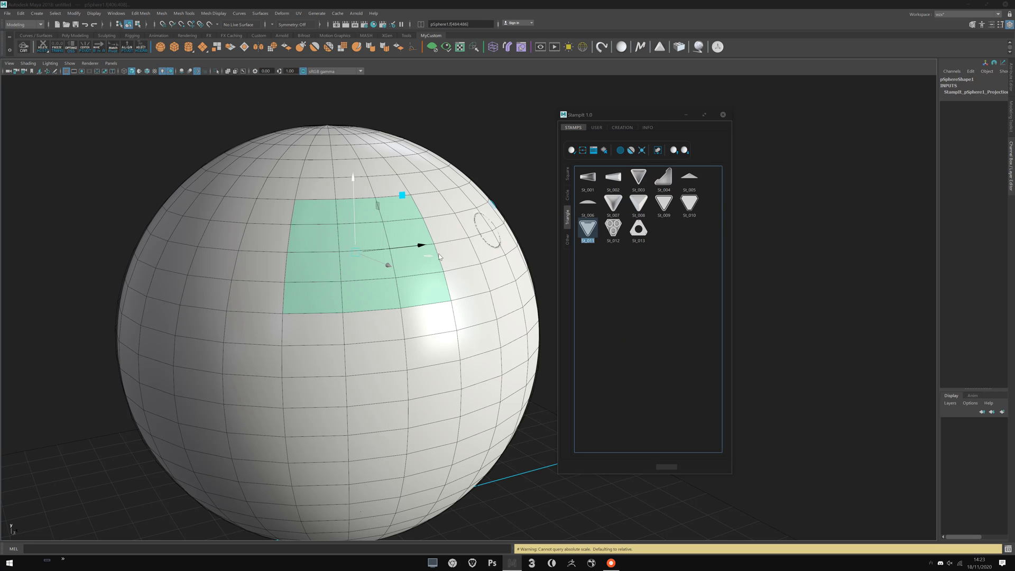
pyautogui.keyDown('alt'); pyautogui.moveTo(473, 316); pyautogui.dragTo(471, 345, button='middle'); pyautogui.keyUp('alt')
pyautogui.keyDown('alt'); pyautogui.moveTo(471, 345); pyautogui.dragTo(459, 375); pyautogui.keyUp('alt')
pyautogui.keyDown('alt'); pyautogui.moveTo(442, 417); pyautogui.dragTo(458, 376, button='middle'); pyautogui.keyUp('alt')
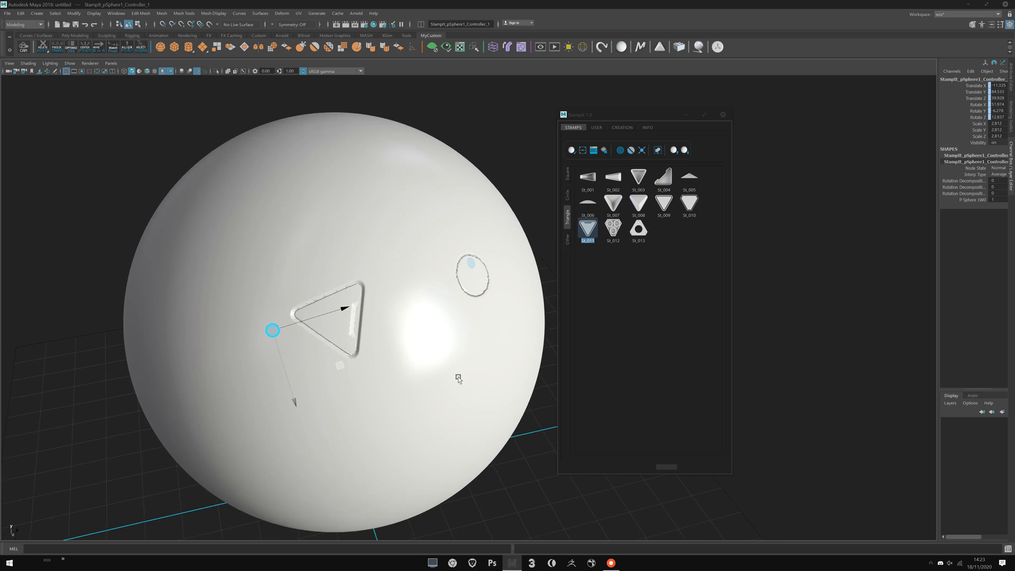
pyautogui.keyDown('alt'); pyautogui.moveTo(458, 376); pyautogui.dragTo(449, 317); pyautogui.keyUp('alt')
# Select the ring stamp's controller and compare the ring with the triangle stamp from several angles.
pyautogui.click(455, 275)
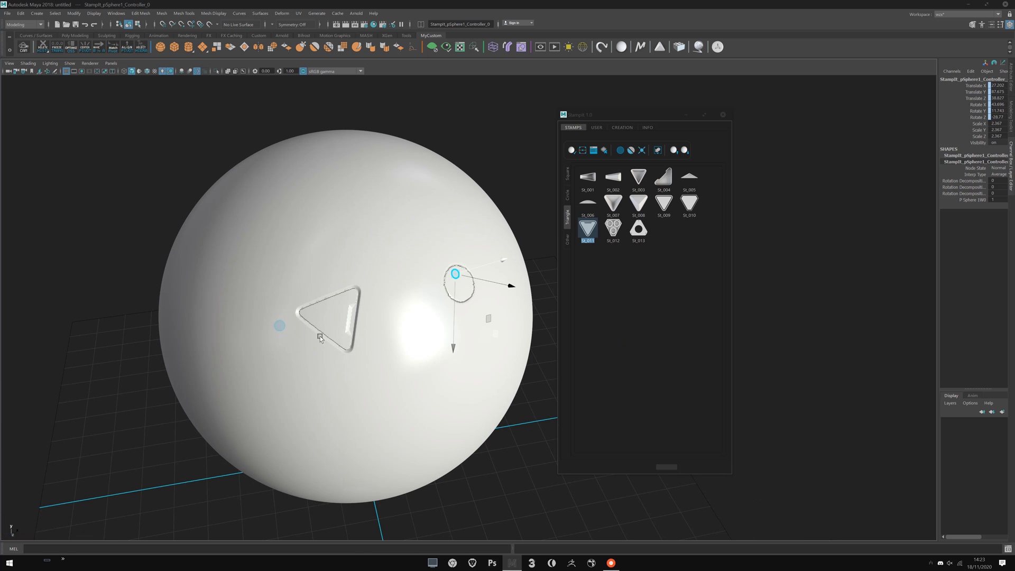
pyautogui.keyDown('alt'); pyautogui.moveTo(320, 338); pyautogui.dragTo(308, 317); pyautogui.keyUp('alt')
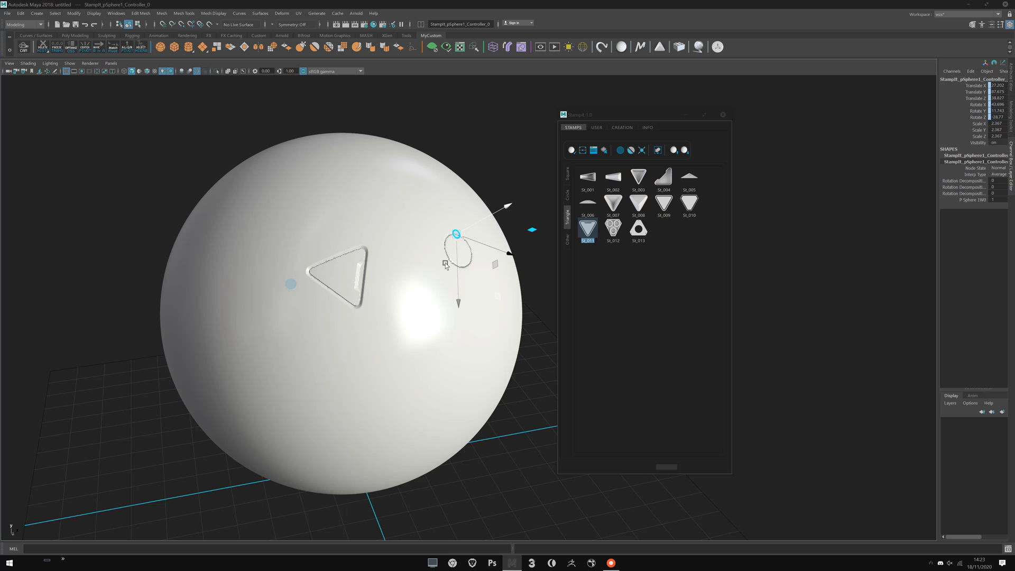
pyautogui.press('q')
pyautogui.keyDown('alt'); pyautogui.moveTo(351, 284); pyautogui.dragTo(394, 304); pyautogui.keyUp('alt')
pyautogui.press('w')
pyautogui.keyDown('alt'); pyautogui.moveTo(409, 346); pyautogui.dragTo(413, 325, button='middle'); pyautogui.keyUp('alt')
pyautogui.keyDown('alt'); pyautogui.moveTo(414, 326); pyautogui.dragTo(323, 317); pyautogui.keyUp('alt')
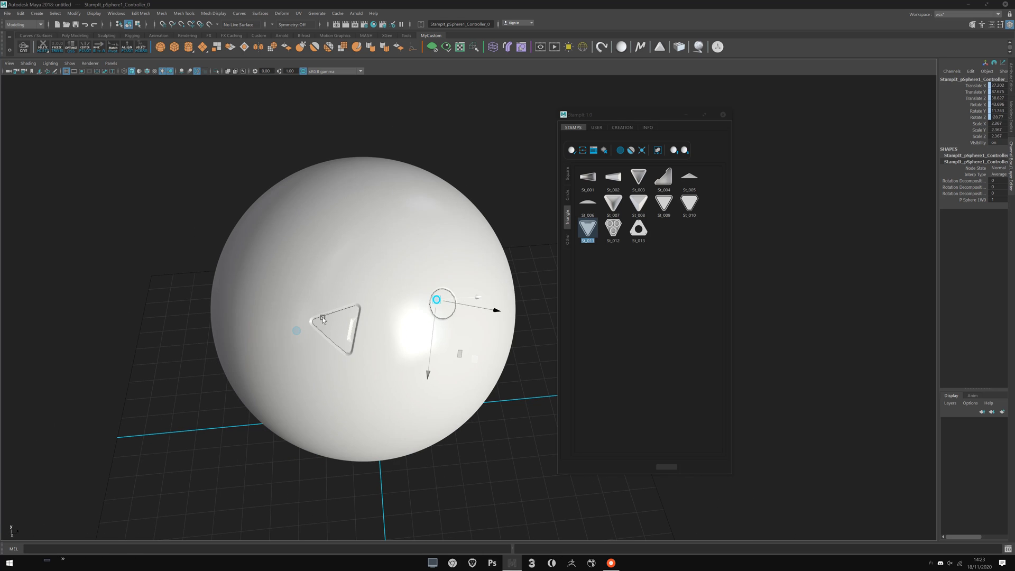
# Select the triangle stamp's controller and inspect it beside the triangle on the sphere.
pyautogui.press('q')
pyautogui.click(297, 331)
pyautogui.keyDown('alt'); pyautogui.moveTo(278, 367); pyautogui.dragTo(290, 348); pyautogui.keyUp('alt')
pyautogui.press('w')
pyautogui.keyDown('alt'); pyautogui.moveTo(290, 349); pyautogui.dragTo(316, 411, button='right'); pyautogui.keyUp('alt')
pyautogui.keyDown('alt'); pyautogui.moveTo(316, 411); pyautogui.dragTo(318, 370); pyautogui.keyUp('alt')
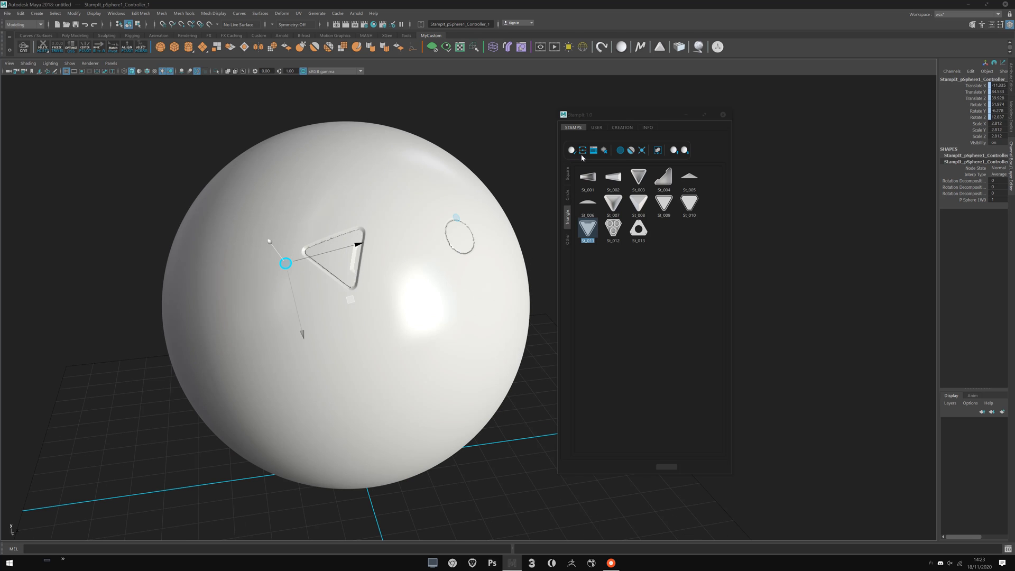
# Show the triangle stamp's projection manipulator, move its projection centre to about X -12.8, Y 83.5, Z 41.4, and deselect it.
pyautogui.click(582, 150)
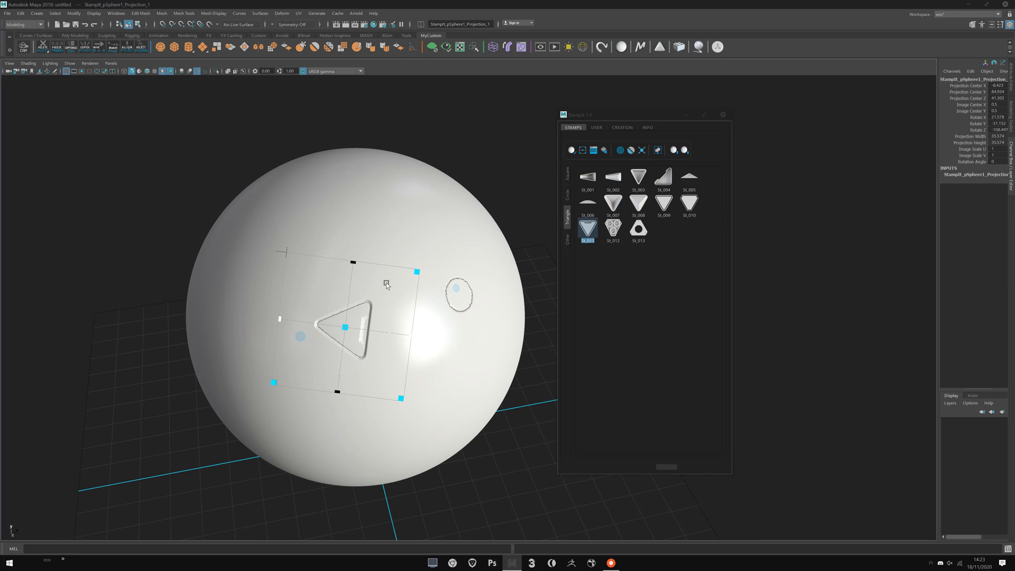
pyautogui.keyDown('alt'); pyautogui.moveTo(332, 297); pyautogui.dragTo(348, 285, button='middle'); pyautogui.keyUp('alt')
pyautogui.keyDown('alt'); pyautogui.moveTo(346, 293); pyautogui.dragTo(374, 307); pyautogui.keyUp('alt')
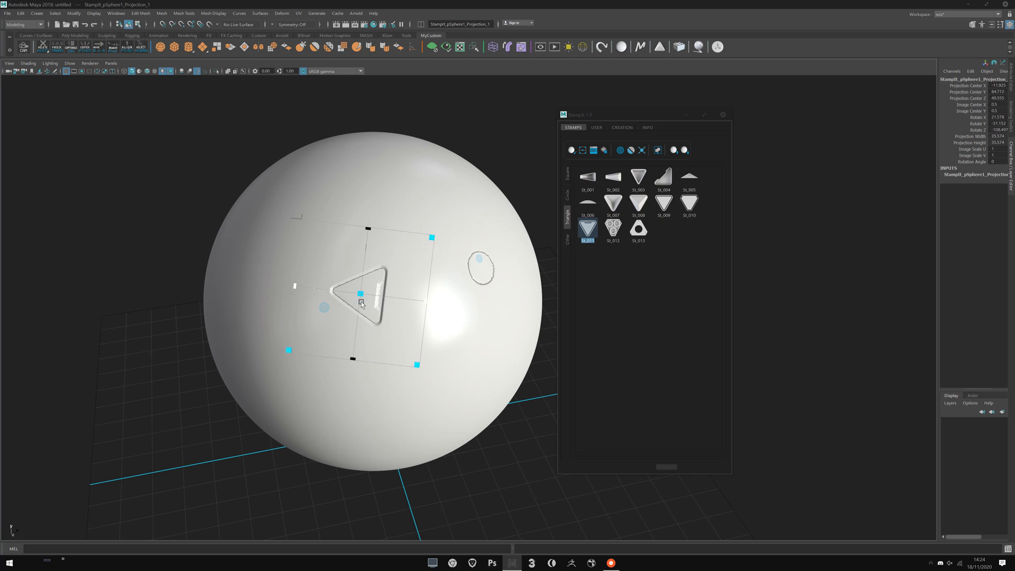
pyautogui.moveTo(361, 302); pyautogui.dragTo(384, 326)
pyautogui.keyDown('alt'); pyautogui.moveTo(384, 326); pyautogui.dragTo(401, 317, button='right'); pyautogui.keyUp('alt')
pyautogui.moveTo(396, 315)
pyautogui.keyDown('alt'); pyautogui.mouseDown()
pyautogui.moveTo(390, 322)
pyautogui.moveTo(377, 302)
pyautogui.moveTo(378, 277)
pyautogui.moveTo(379, 377)
pyautogui.moveTo(371, 328)
pyautogui.moveTo(300, 335)
pyautogui.moveTo(448, 325)
pyautogui.moveTo(367, 295)
pyautogui.moveTo(373, 326)
pyautogui.moveTo(379, 306)
pyautogui.mouseUp(); pyautogui.keyUp('alt')
pyautogui.scroll(-3, 392, 356)
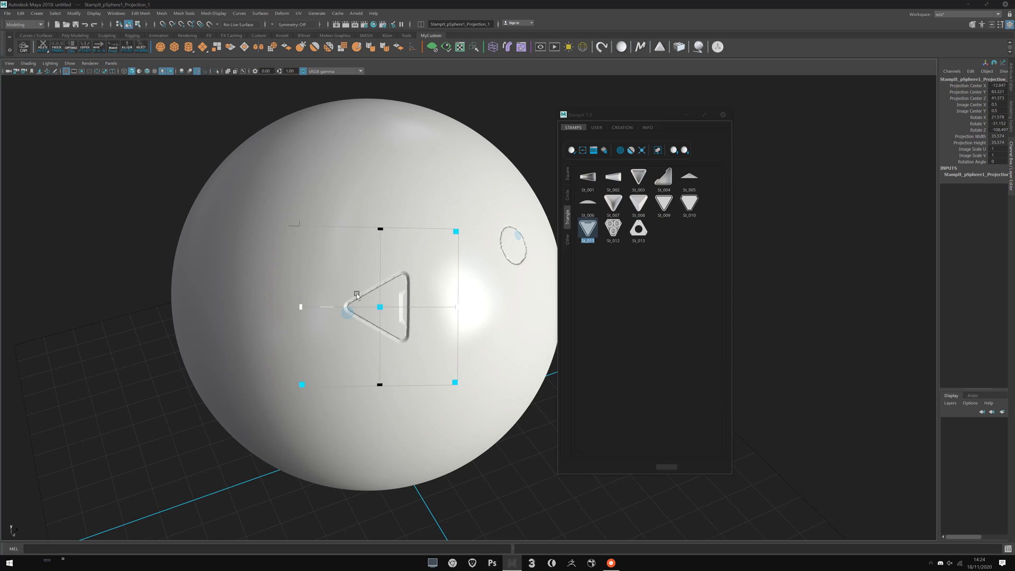
pyautogui.scroll(3, 354, 293)
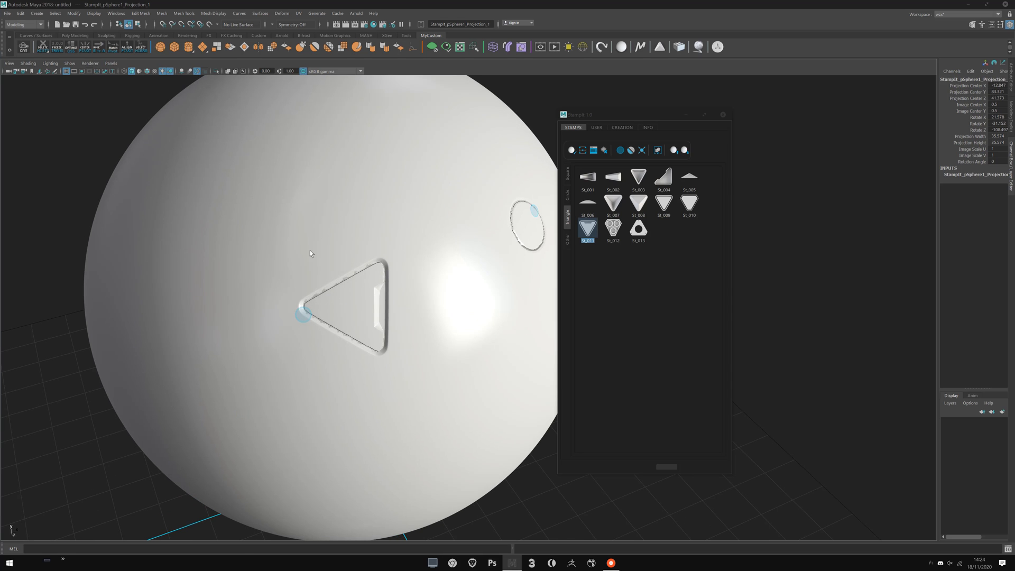
# Switch the sphere to face selection and select a two-by-two block of faces just above and beside the triangle's tip.
pyautogui.scroll(-3, 364, 267)
pyautogui.moveTo(370, 268); pyautogui.dragTo(349, 294, button='right')
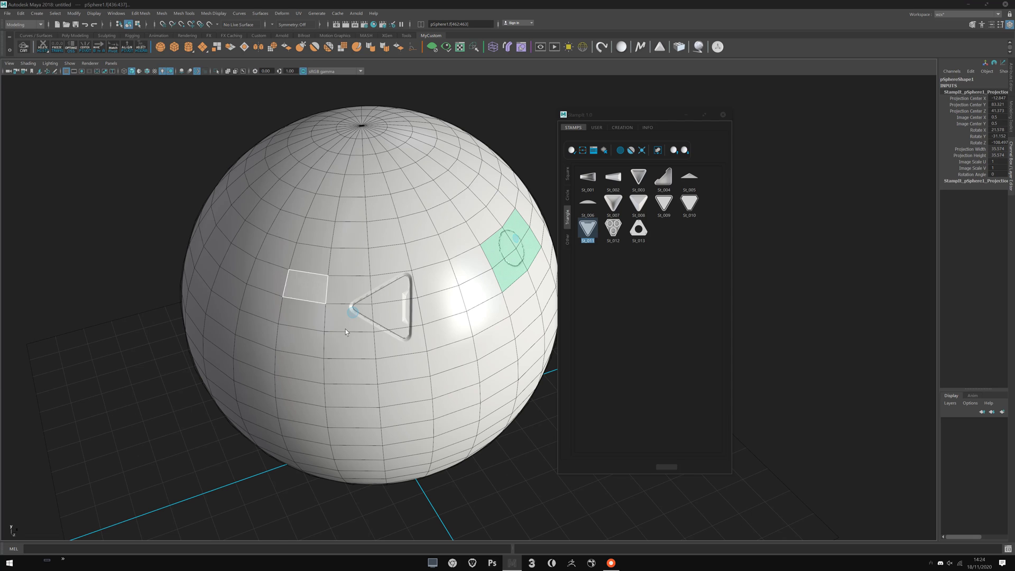
pyautogui.scroll(-1, 505, 287)
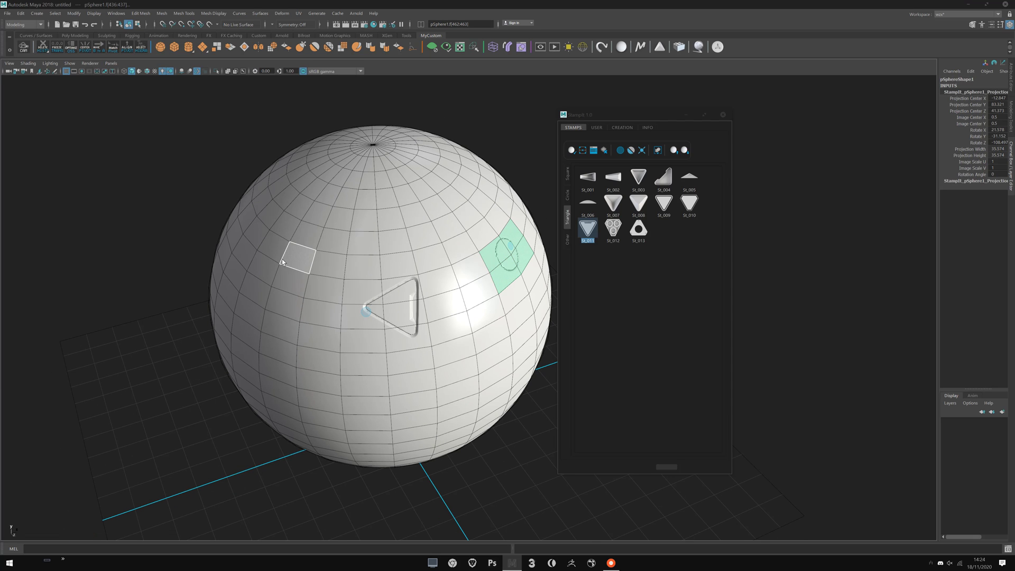
pyautogui.click(283, 262)
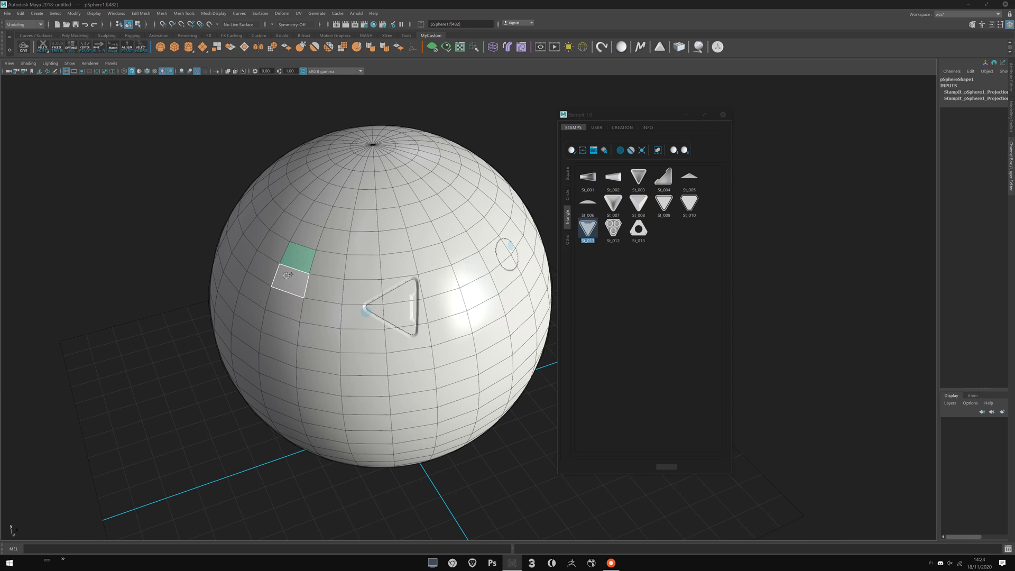
pyautogui.keyDown('shift'); pyautogui.moveTo(335, 276); pyautogui.dragTo(333, 278); pyautogui.keyUp('shift')
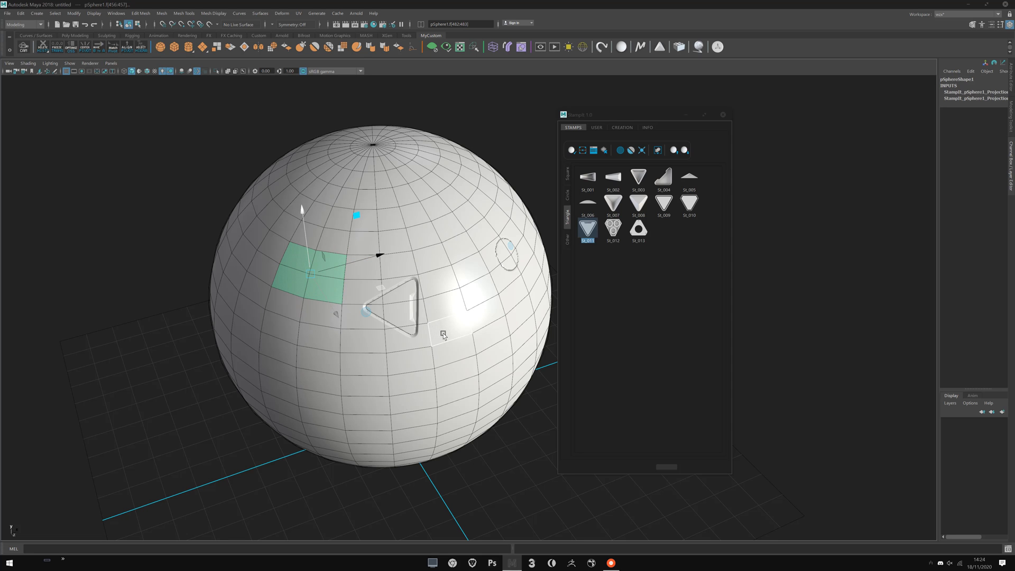
# Show the triangle stamp's projection manipulator and move its projection centre to about X -11.3, Y 83.9, Z 41.3.
pyautogui.scroll(-3, 449, 341)
pyautogui.click(498, 445)
pyautogui.click(382, 312)
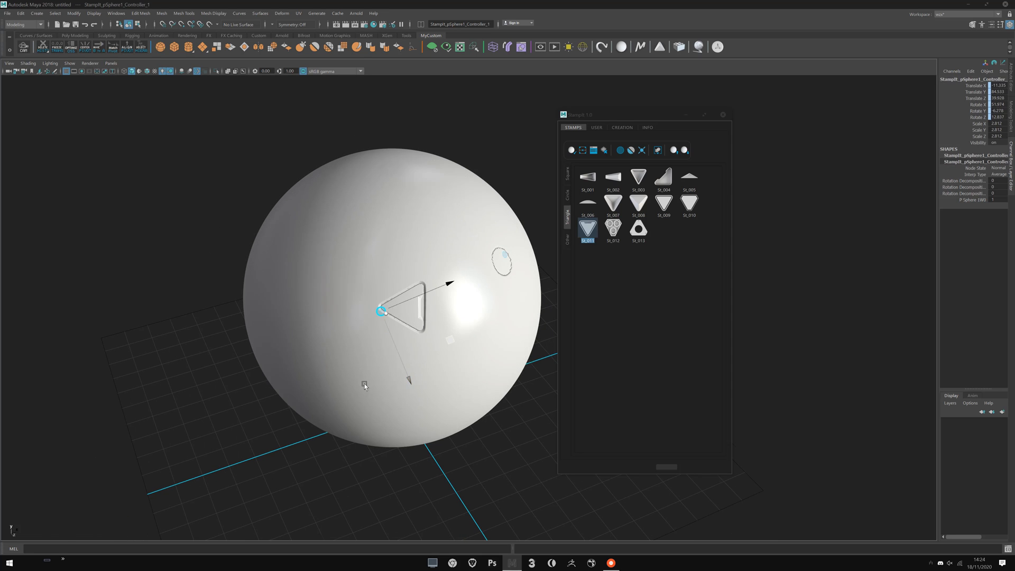
pyautogui.scroll(3, 364, 386)
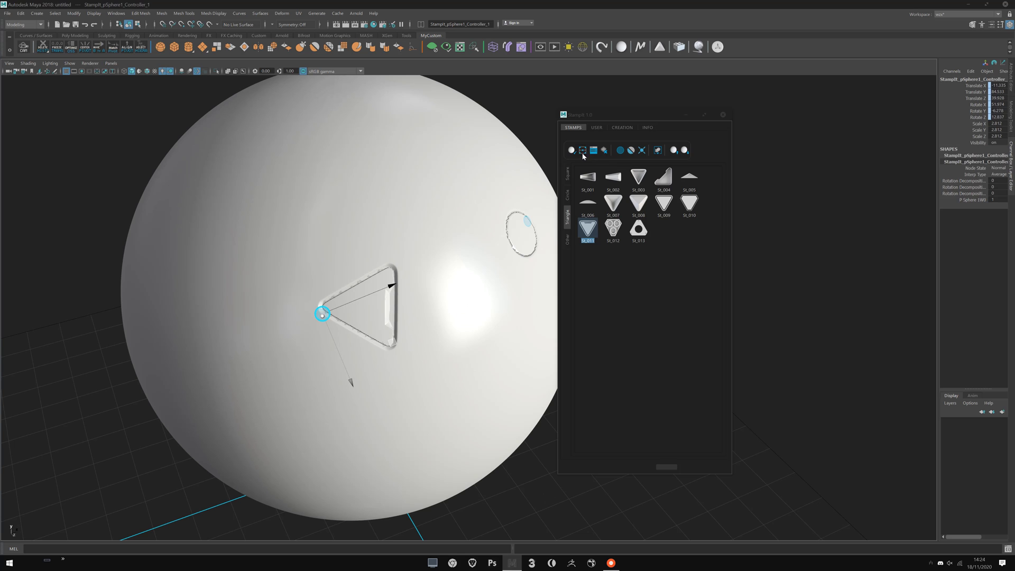
pyautogui.click(582, 151)
pyautogui.scroll(-2, 436, 370)
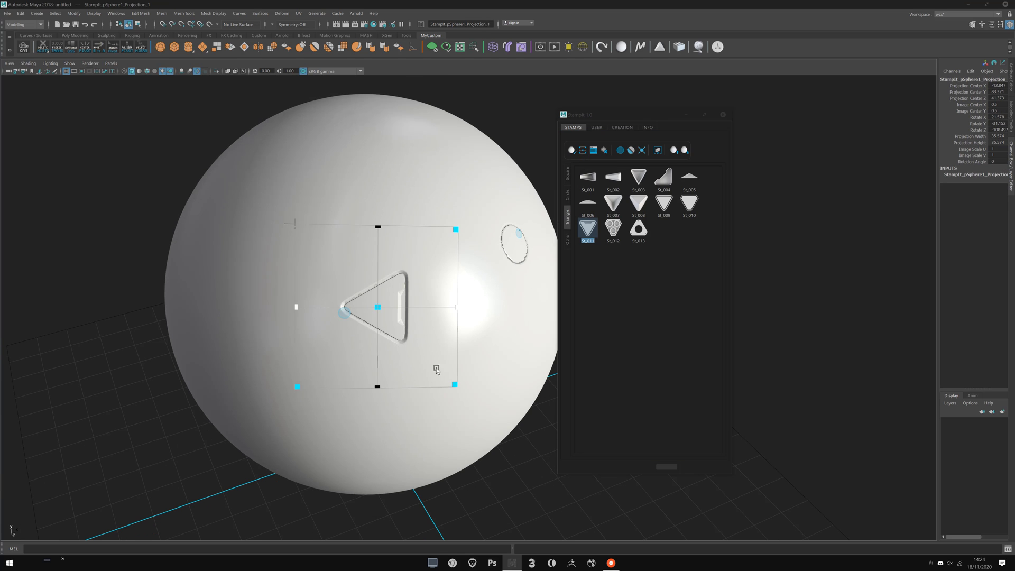
pyautogui.moveTo(378, 306); pyautogui.dragTo(394, 321)
# Shrink the triangle stamp's projection to a width and height of about 11.
pyautogui.scroll(-2, 394, 317)
pyautogui.moveTo(444, 244)
pyautogui.keyDown('alt'); pyautogui.mouseDown()
pyautogui.moveTo(437, 233)
pyautogui.moveTo(385, 287)
pyautogui.moveTo(534, 143)
pyautogui.moveTo(481, 217)
pyautogui.moveTo(571, 148)
pyautogui.moveTo(597, 114)
pyautogui.moveTo(599, 162)
pyautogui.moveTo(544, 153)
pyautogui.moveTo(430, 265)
pyautogui.moveTo(484, 221)
pyautogui.moveTo(447, 256)
pyautogui.mouseUp(); pyautogui.keyUp('alt')
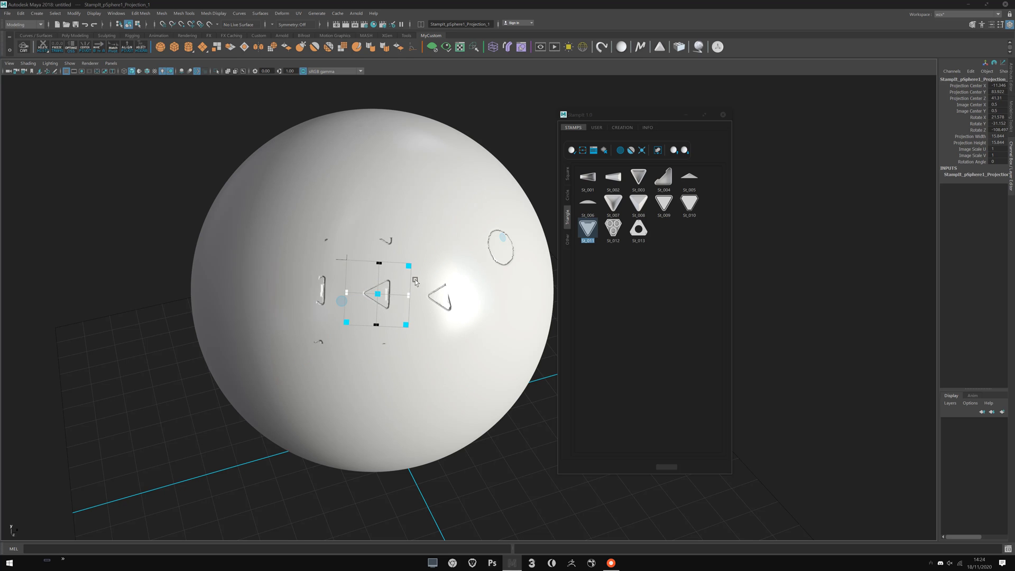
pyautogui.moveTo(411, 284); pyautogui.dragTo(408, 287)
pyautogui.keyDown('alt'); pyautogui.moveTo(211, 232); pyautogui.dragTo(291, 241, button='right'); pyautogui.keyUp('alt')
pyautogui.keyDown('alt'); pyautogui.moveTo(304, 235); pyautogui.dragTo(370, 268, button='middle'); pyautogui.keyUp('alt')
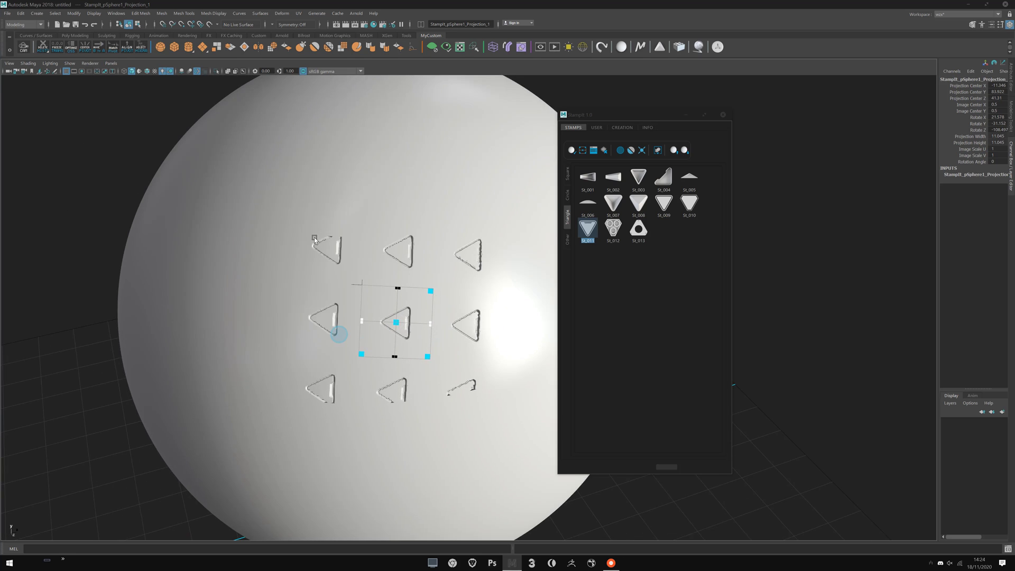
pyautogui.keyDown('alt'); pyautogui.moveTo(312, 235); pyautogui.dragTo(389, 260, button='right'); pyautogui.keyUp('alt')
pyautogui.scroll(2, 415, 281)
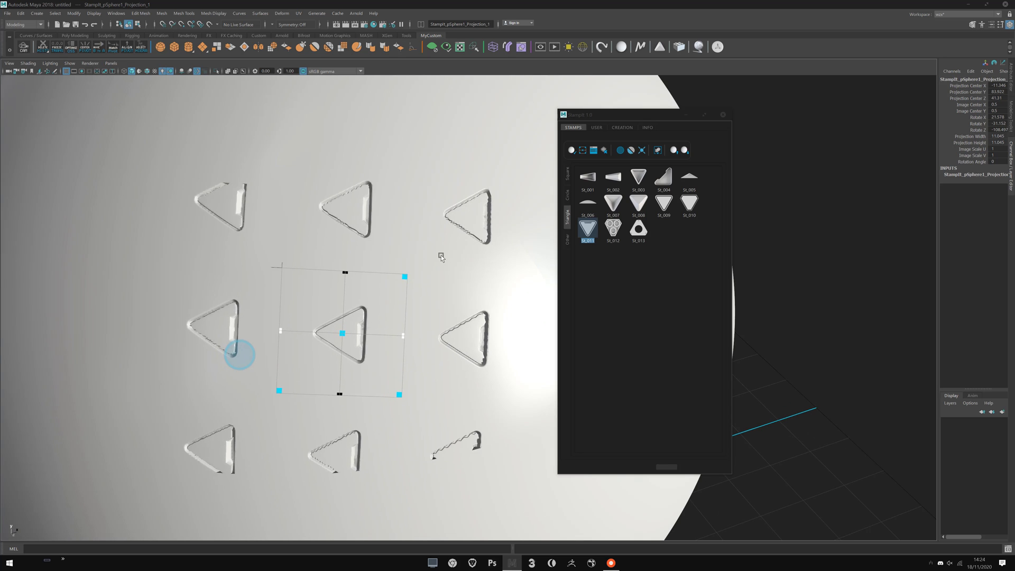
# Enlarge the triangle stamp's projection to a width and height of about 48.5.
pyautogui.moveTo(441, 256); pyautogui.dragTo(502, 218)
pyautogui.keyDown('alt'); pyautogui.moveTo(402, 214); pyautogui.dragTo(280, 227, button='right'); pyautogui.keyUp('alt')
pyautogui.keyDown('alt'); pyautogui.moveTo(447, 305); pyautogui.dragTo(396, 284, button='middle'); pyautogui.keyUp('alt')
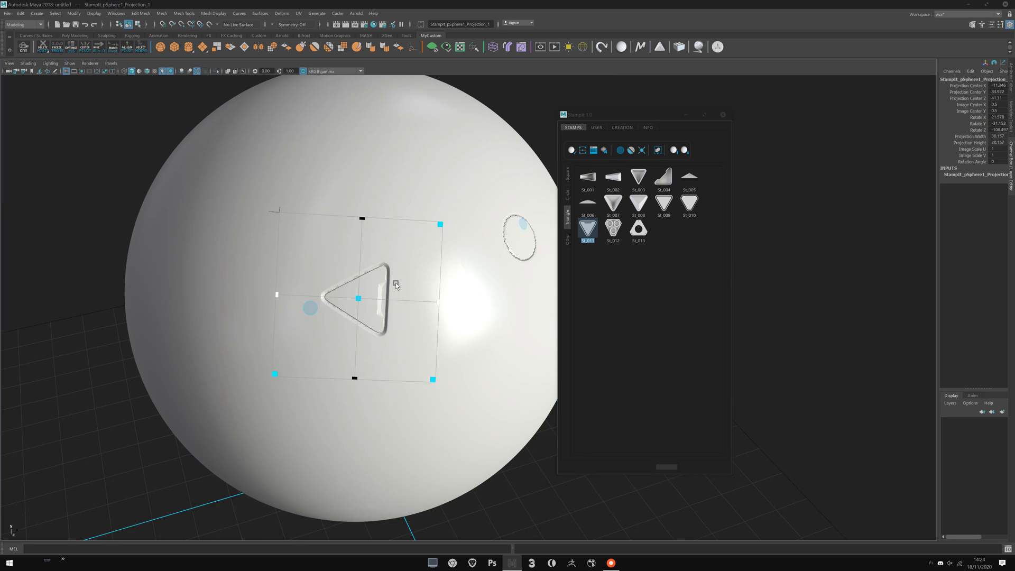
pyautogui.moveTo(395, 285)
pyautogui.keyDown('alt'); pyautogui.mouseDown()
pyautogui.moveTo(399, 275)
pyautogui.moveTo(404, 286)
pyautogui.mouseUp(); pyautogui.keyUp('alt')
pyautogui.keyDown('alt'); pyautogui.moveTo(404, 286); pyautogui.dragTo(432, 283, button='right'); pyautogui.keyUp('alt')
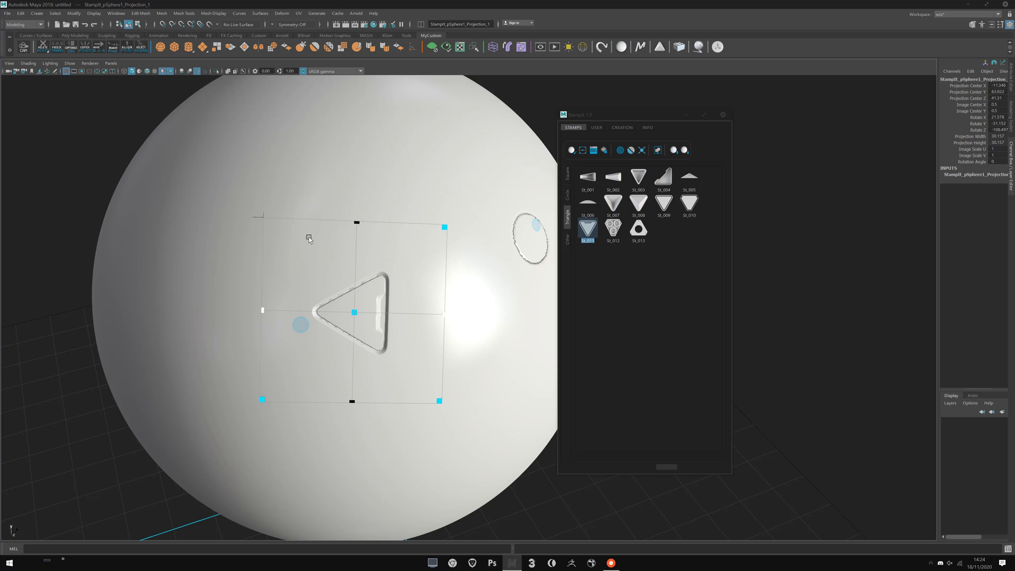
pyautogui.moveTo(449, 227); pyautogui.dragTo(300, 303)
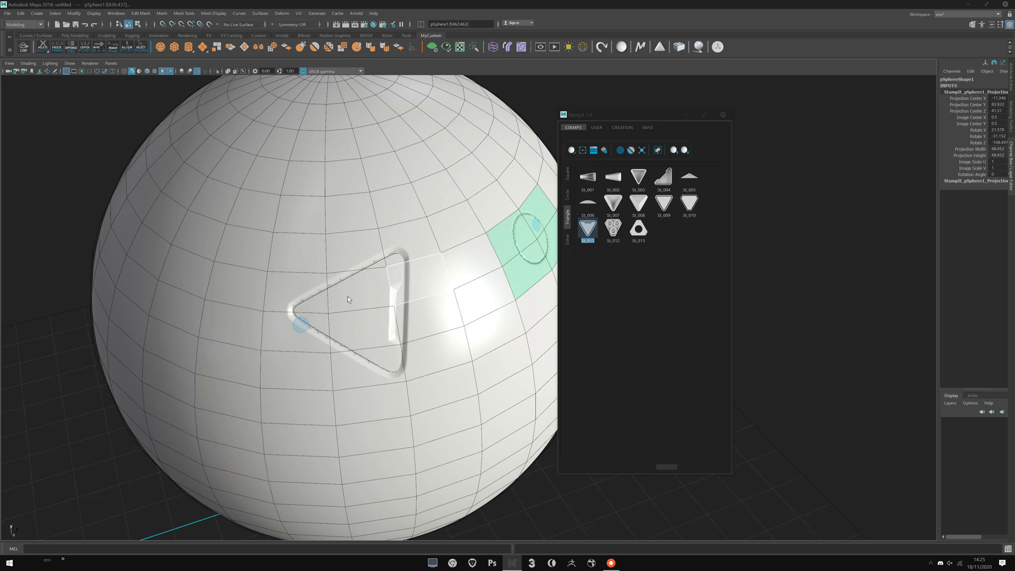
# Undo the accidental face selection, select the triangle stamp's controller and show its projection manipulator again.
pyautogui.hotkey('ctrl', 'z')
pyautogui.click(312, 346)
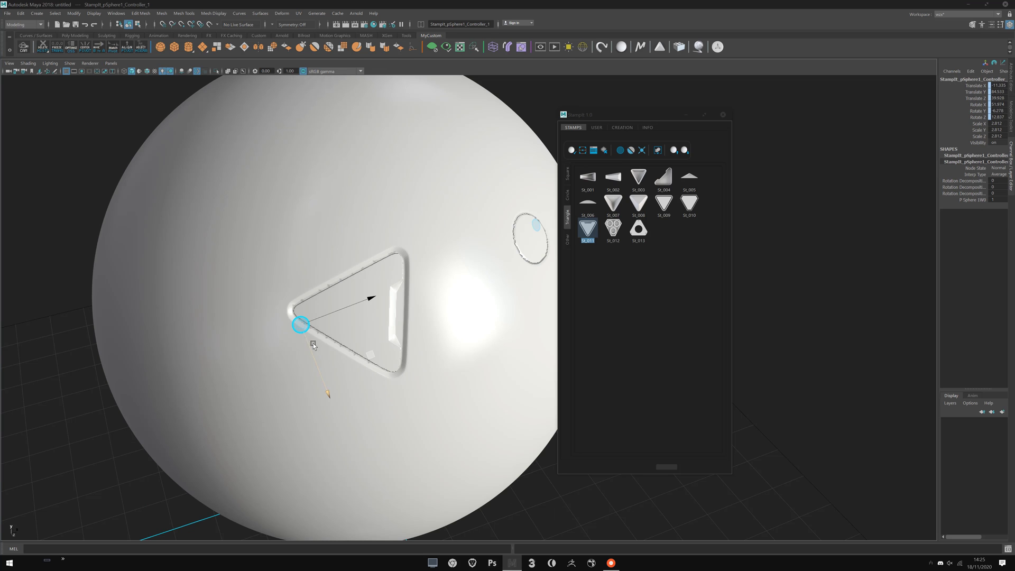
pyautogui.keyDown('alt'); pyautogui.moveTo(421, 235); pyautogui.dragTo(442, 213, button='middle'); pyautogui.keyUp('alt')
pyautogui.keyDown('alt'); pyautogui.moveTo(442, 213); pyautogui.dragTo(455, 199); pyautogui.keyUp('alt')
pyautogui.scroll(-1, 456, 199)
pyautogui.click(581, 149)
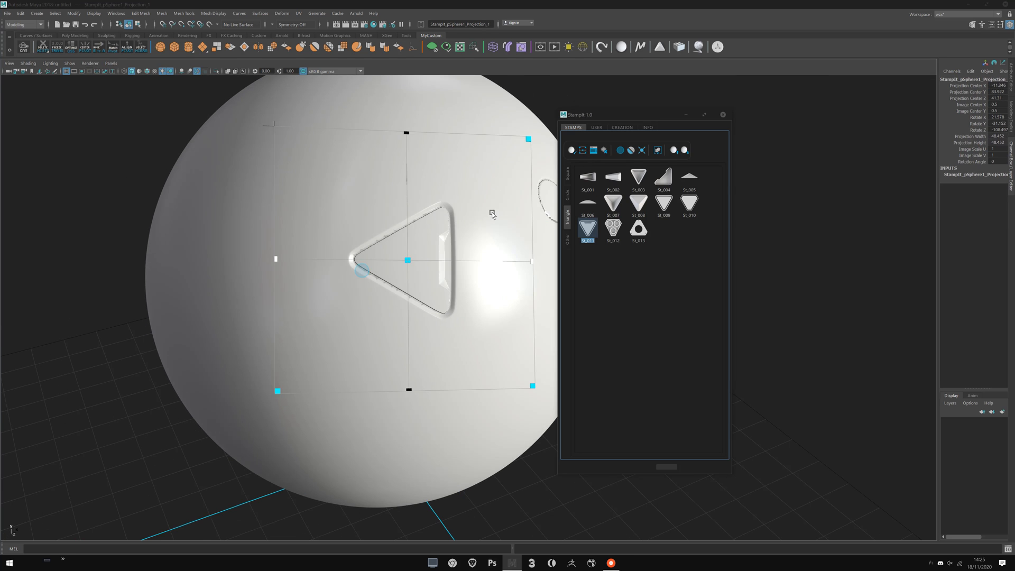
# Shrink the triangle stamp's projection to about 4.6, and enlarge it again to a width and height of about 31.5.
pyautogui.keyDown('alt'); pyautogui.moveTo(419, 214); pyautogui.dragTo(377, 258, button='middle'); pyautogui.keyUp('alt')
pyautogui.moveTo(487, 179); pyautogui.dragTo(379, 304)
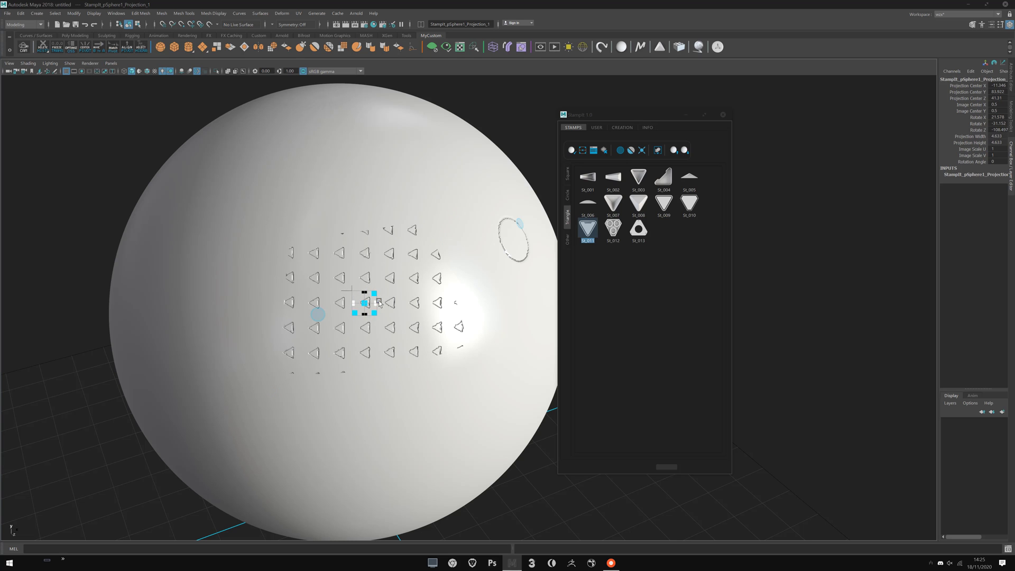
pyautogui.keyDown('alt'); pyautogui.moveTo(353, 264); pyautogui.dragTo(358, 261, button='middle'); pyautogui.keyUp('alt')
pyautogui.moveTo(357, 260)
pyautogui.keyDown('alt'); pyautogui.mouseDown(button='right')
pyautogui.moveTo(426, 347)
pyautogui.moveTo(346, 273)
pyautogui.mouseUp(button='right'); pyautogui.keyUp('alt')
pyautogui.moveTo(354, 279); pyautogui.dragTo(451, 204)
pyautogui.scroll(-2, 297, 220)
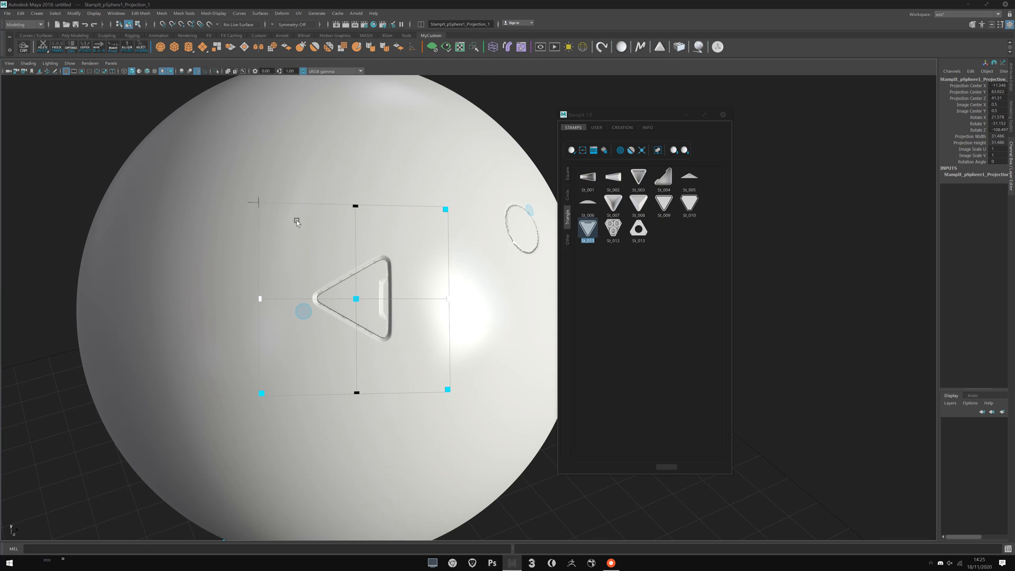
# Switch the projection manipulator to rotation and turn the triangle stamp to about X 14, Y -34, Z -96 degrees.
pyautogui.click(259, 202)
pyautogui.keyDown('alt'); pyautogui.moveTo(285, 252); pyautogui.dragTo(397, 303); pyautogui.keyUp('alt')
pyautogui.keyDown('alt'); pyautogui.moveTo(399, 303); pyautogui.dragTo(362, 335); pyautogui.keyUp('alt')
pyautogui.keyDown('alt'); pyautogui.moveTo(362, 335); pyautogui.dragTo(258, 416, button='right'); pyautogui.keyUp('alt')
pyautogui.moveTo(258, 413); pyautogui.dragTo(258, 415, button='middle')
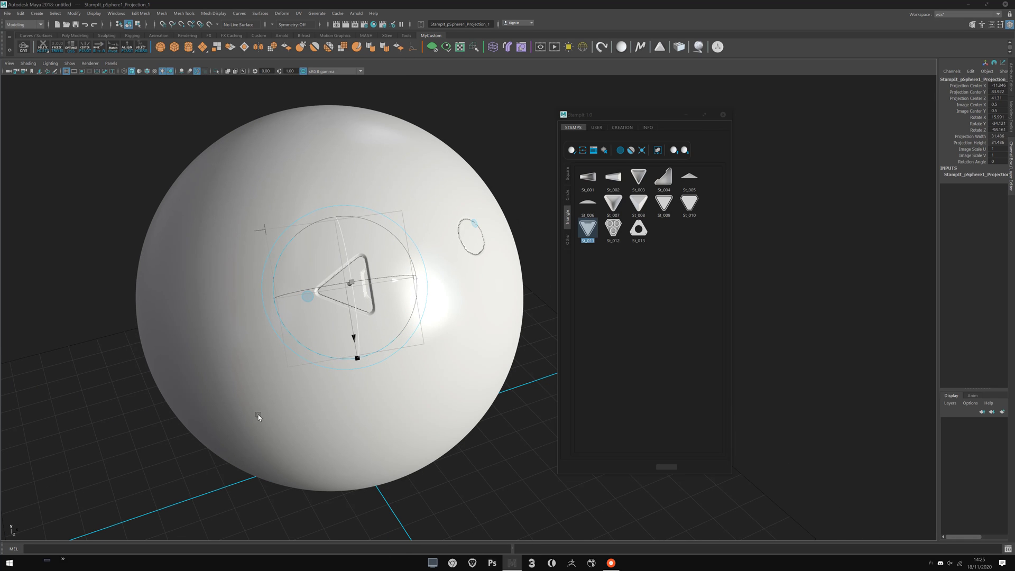
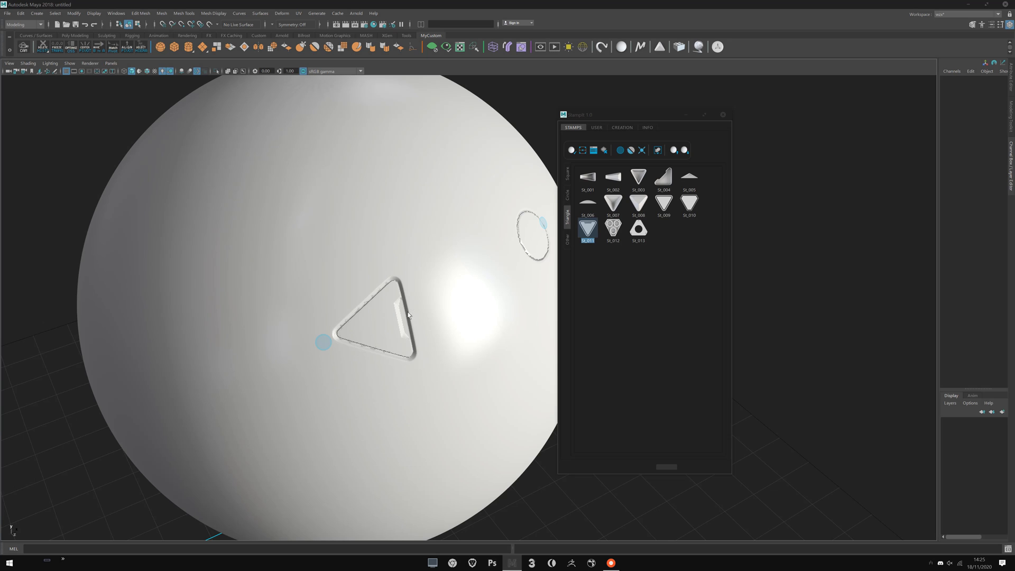
# Examine the rotated triangle stamp and its controller on the sphere from several angles and distances.
pyautogui.moveTo(386, 312)
pyautogui.keyDown('alt'); pyautogui.mouseDown()
pyautogui.moveTo(388, 269)
pyautogui.moveTo(384, 325)
pyautogui.mouseUp(); pyautogui.keyUp('alt')
pyautogui.keyDown('alt'); pyautogui.moveTo(384, 326); pyautogui.dragTo(385, 281, button='right'); pyautogui.keyUp('alt')
pyautogui.keyDown('alt'); pyautogui.moveTo(385, 281); pyautogui.dragTo(387, 270); pyautogui.keyUp('alt')
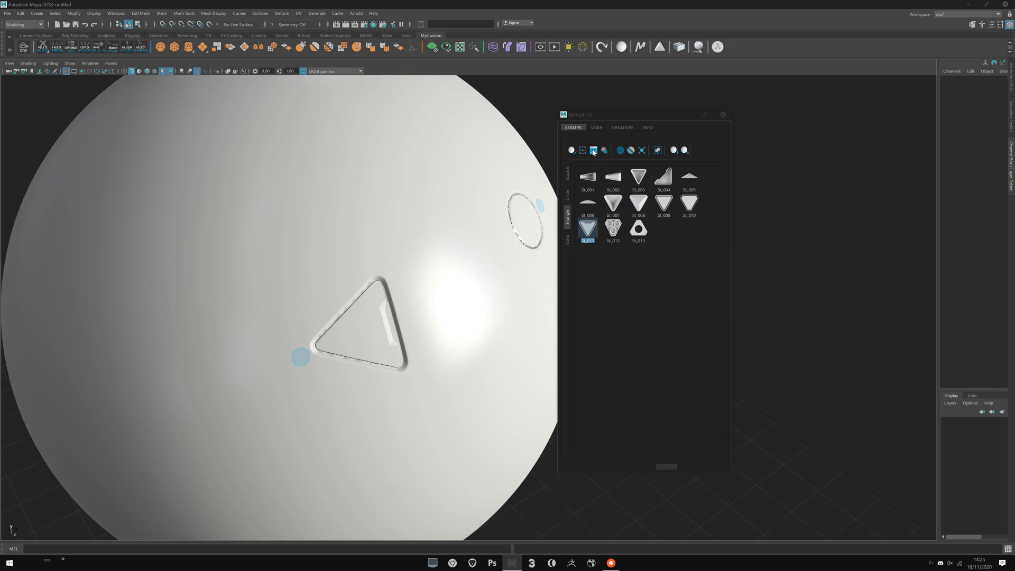
pyautogui.click(303, 360)
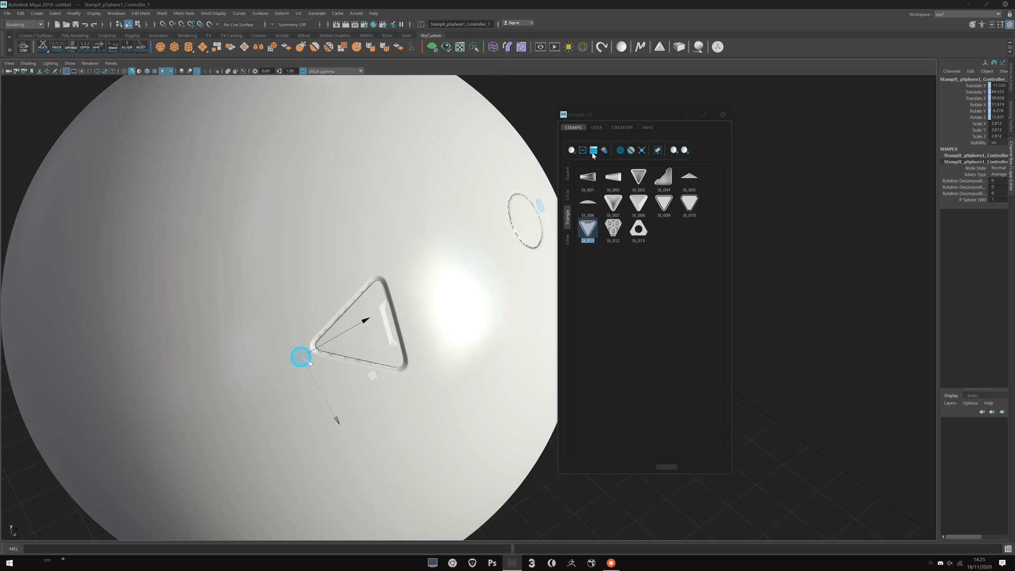
pyautogui.scroll(-4, 373, 398)
pyautogui.click(519, 476)
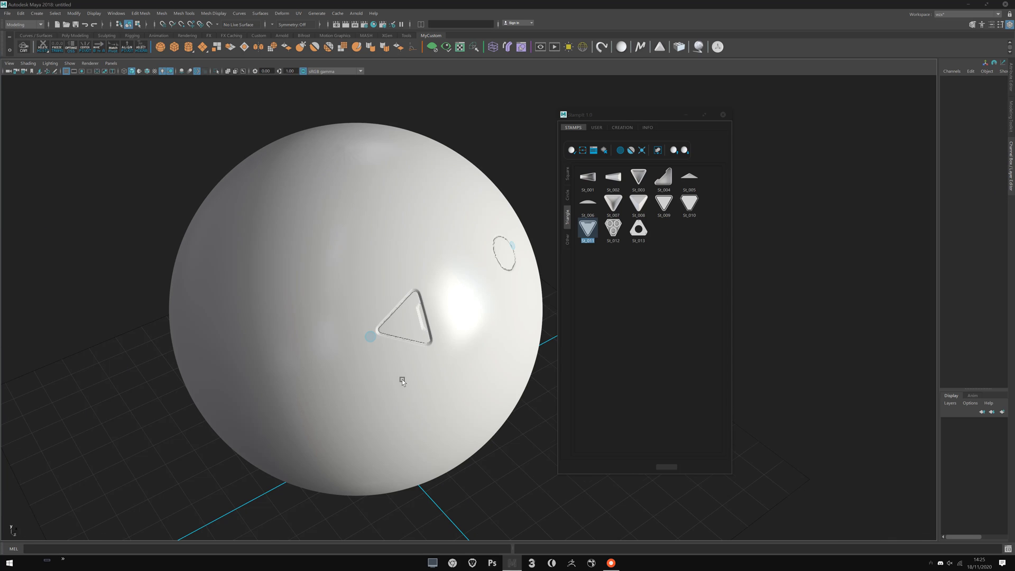
pyautogui.keyDown('alt'); pyautogui.moveTo(402, 370); pyautogui.dragTo(366, 377, button='middle'); pyautogui.keyUp('alt')
pyautogui.keyDown('alt'); pyautogui.moveTo(365, 355); pyautogui.dragTo(352, 310); pyautogui.keyUp('alt')
pyautogui.keyDown('alt'); pyautogui.moveTo(352, 309); pyautogui.dragTo(340, 315, button='middle'); pyautogui.keyUp('alt')
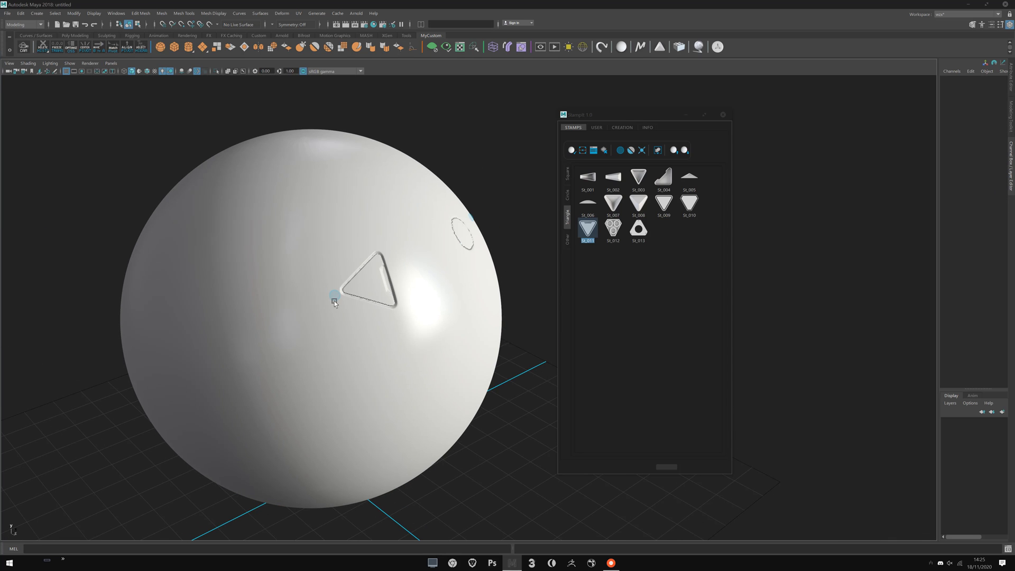
# Try to show the projection manipulator without the triangle stamp's controller selected.
pyautogui.click(582, 152)
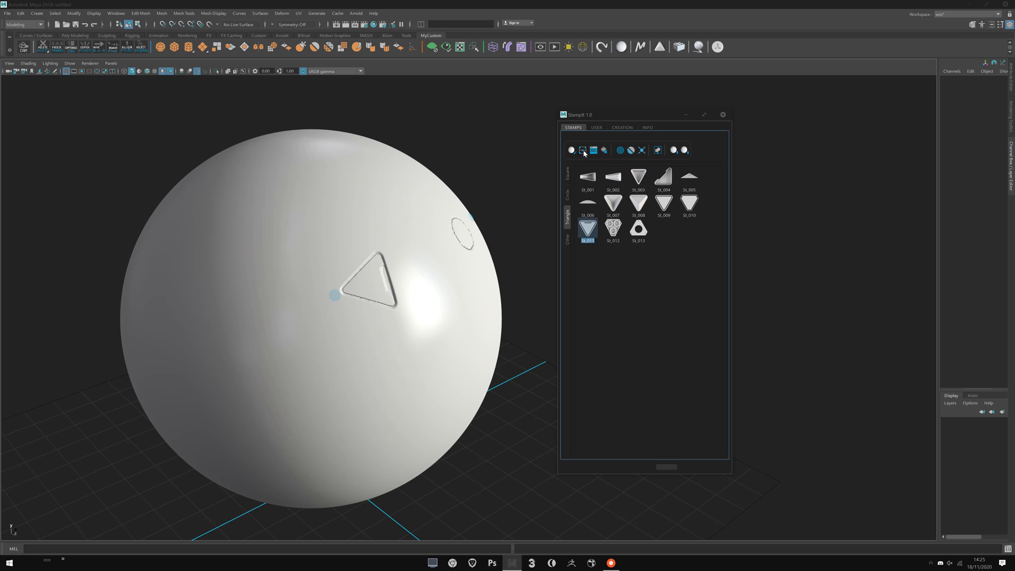
pyautogui.click(583, 151)
pyautogui.click(583, 151)
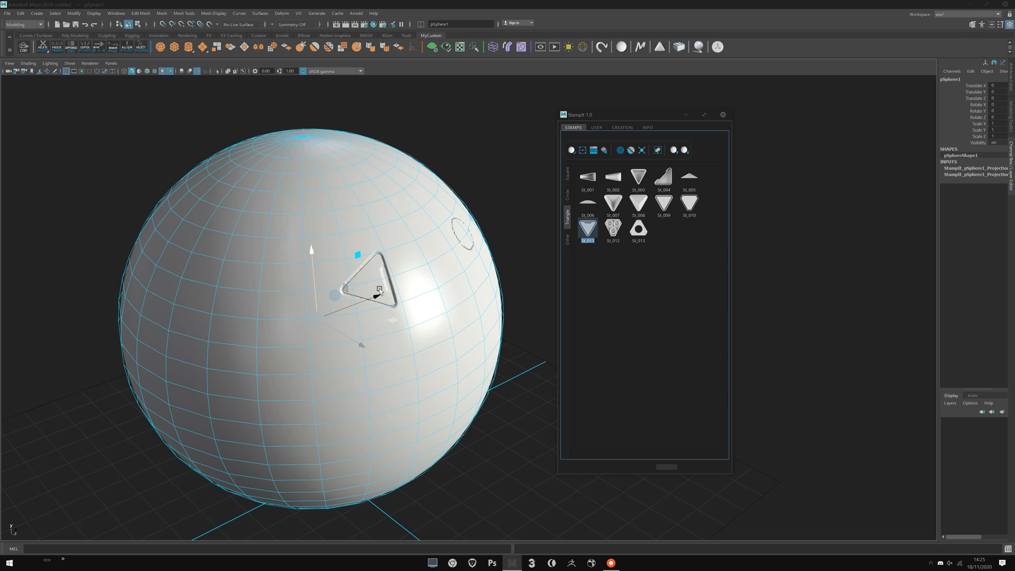
pyautogui.click(336, 296)
pyautogui.click(523, 198)
# Try to open the stamp attributes window with nothing selected and with only the sphere selected.
pyautogui.click(593, 150)
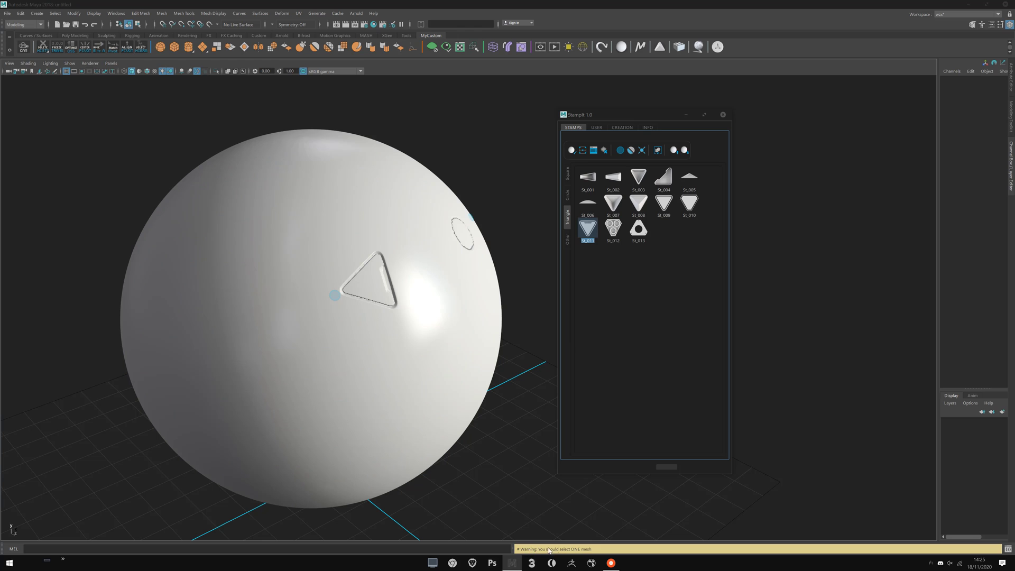
pyautogui.click(477, 332)
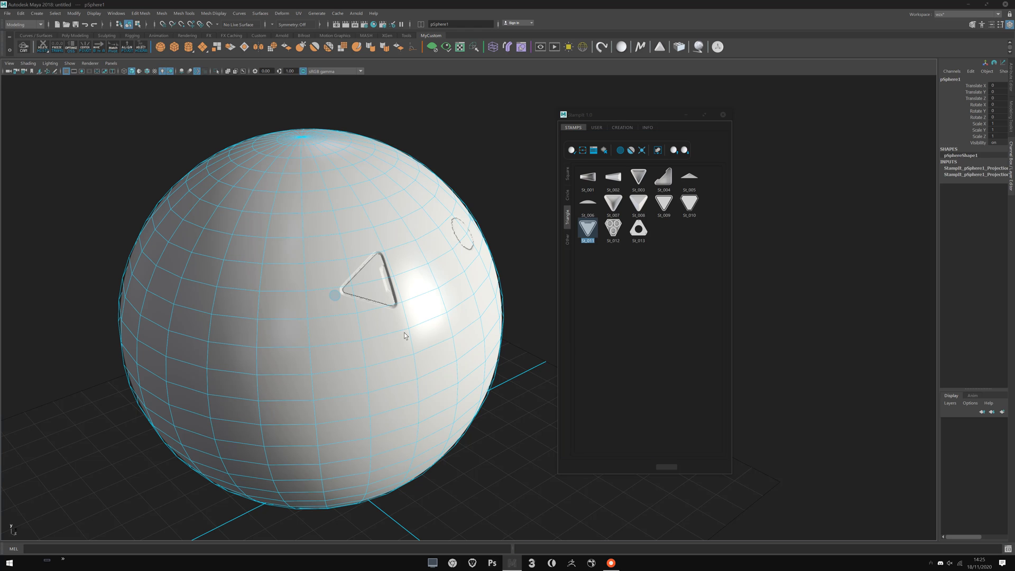
pyautogui.click(593, 152)
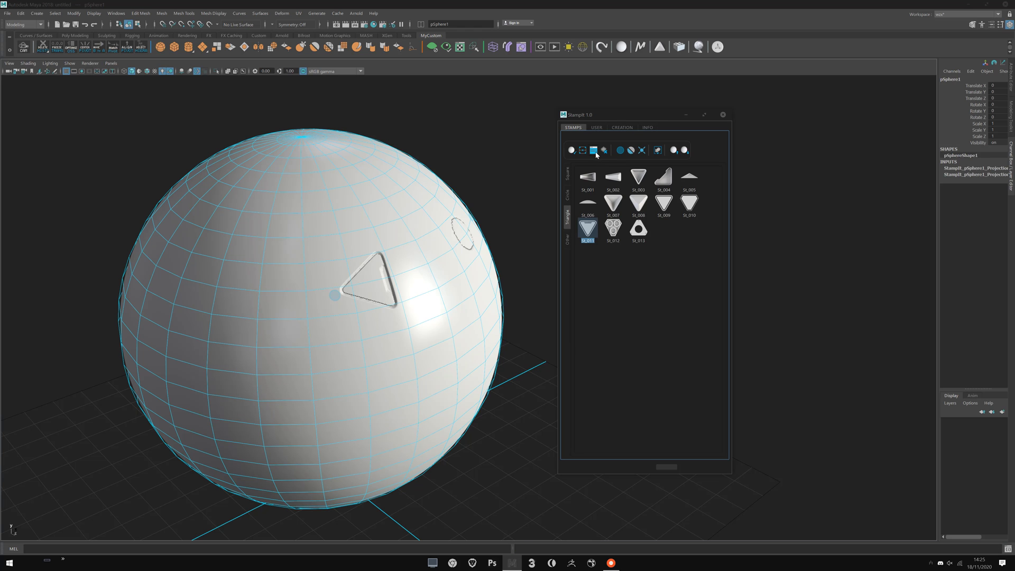
# Open the attributes window for the triangle stamp's controller and move it and the StampIt window clear of the triangle.
pyautogui.click(333, 297)
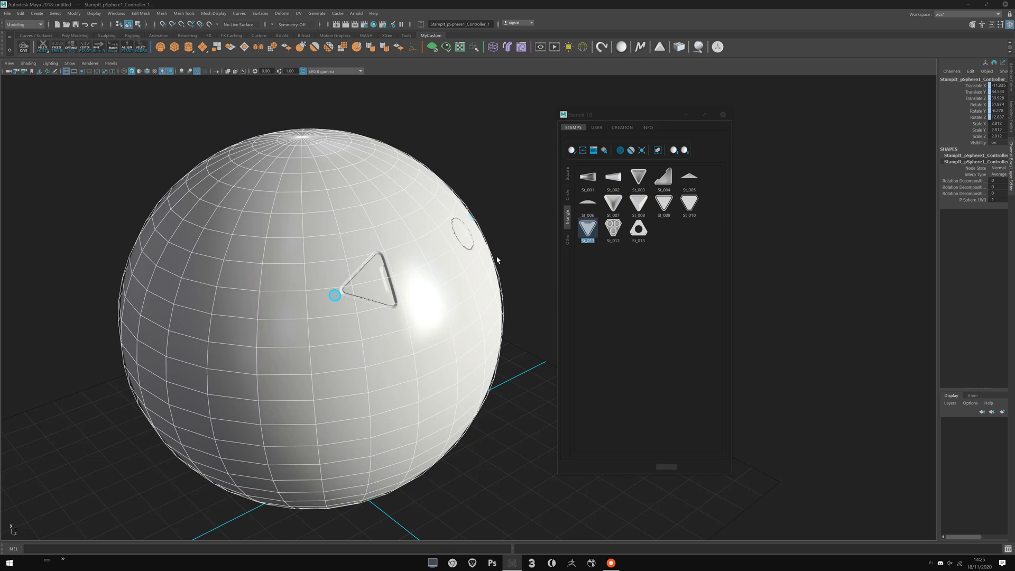
pyautogui.click(594, 150)
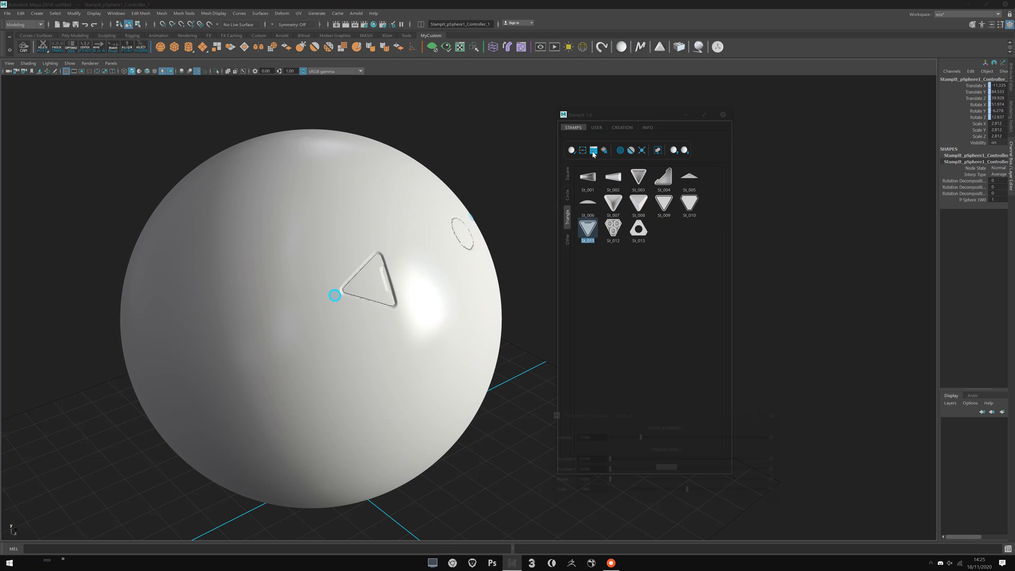
pyautogui.moveTo(611, 413); pyautogui.dragTo(514, 275)
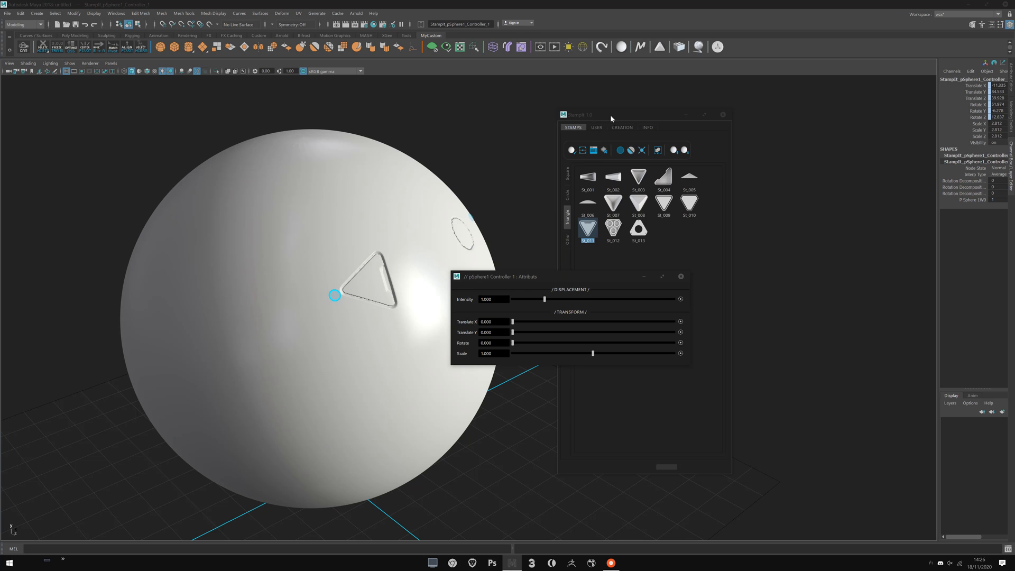
pyautogui.moveTo(610, 115); pyautogui.dragTo(761, 115)
pyautogui.moveTo(550, 277); pyautogui.dragTo(563, 126)
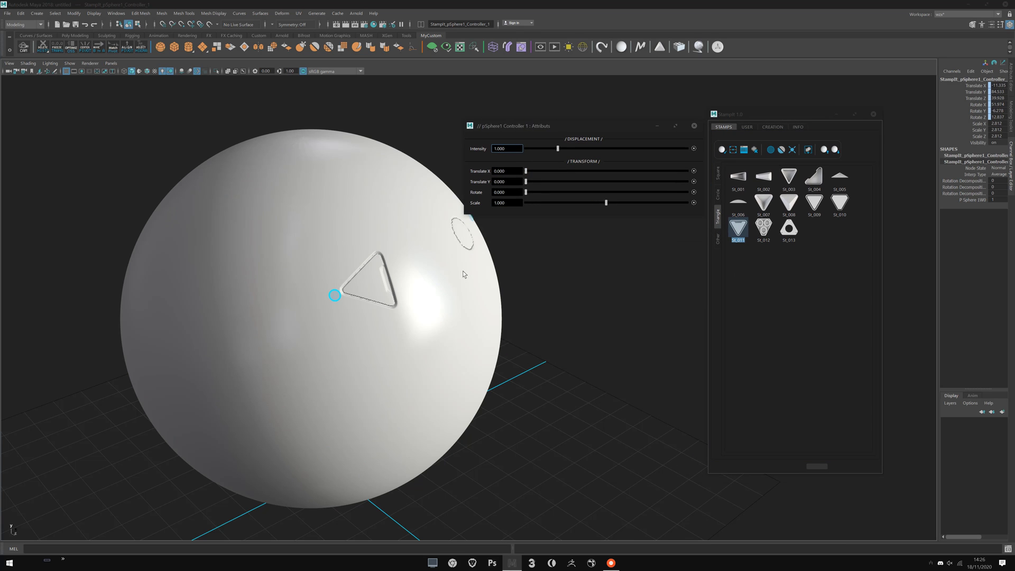
# Raise the triangle stamp's displacement intensity to 3.645, and reset it to 1.000.
pyautogui.scroll(3, 433, 314)
pyautogui.keyDown('alt'); pyautogui.moveTo(463, 273); pyautogui.dragTo(430, 248, button='middle'); pyautogui.keyUp('alt')
pyautogui.scroll(-2, 430, 248)
pyautogui.keyDown('alt'); pyautogui.moveTo(377, 285); pyautogui.dragTo(383, 292, button='middle'); pyautogui.keyUp('alt')
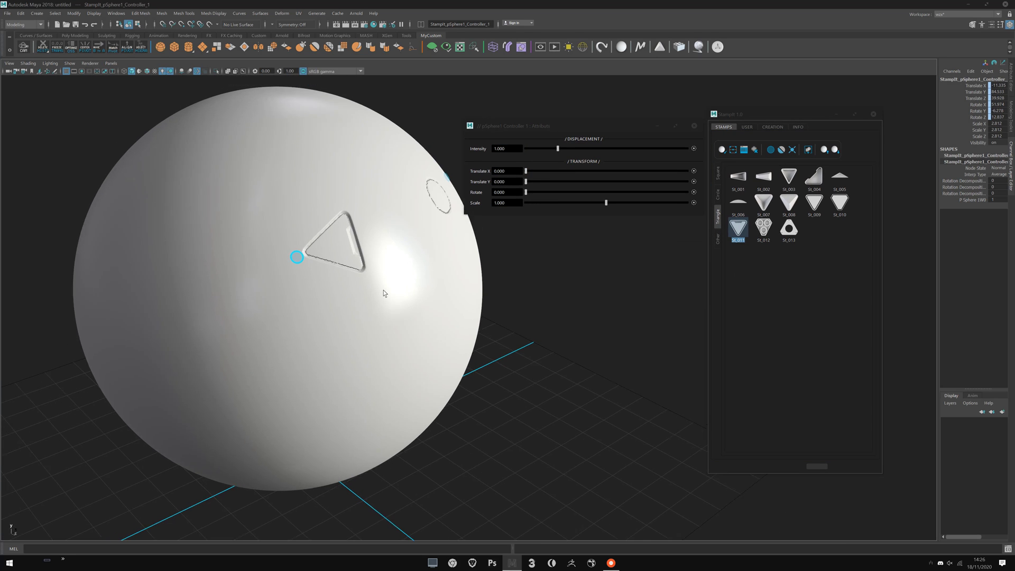
pyautogui.moveTo(384, 290)
pyautogui.keyDown('alt'); pyautogui.mouseDown()
pyautogui.moveTo(397, 288)
pyautogui.moveTo(387, 290)
pyautogui.mouseUp(); pyautogui.keyUp('alt')
pyautogui.scroll(1, 389, 290)
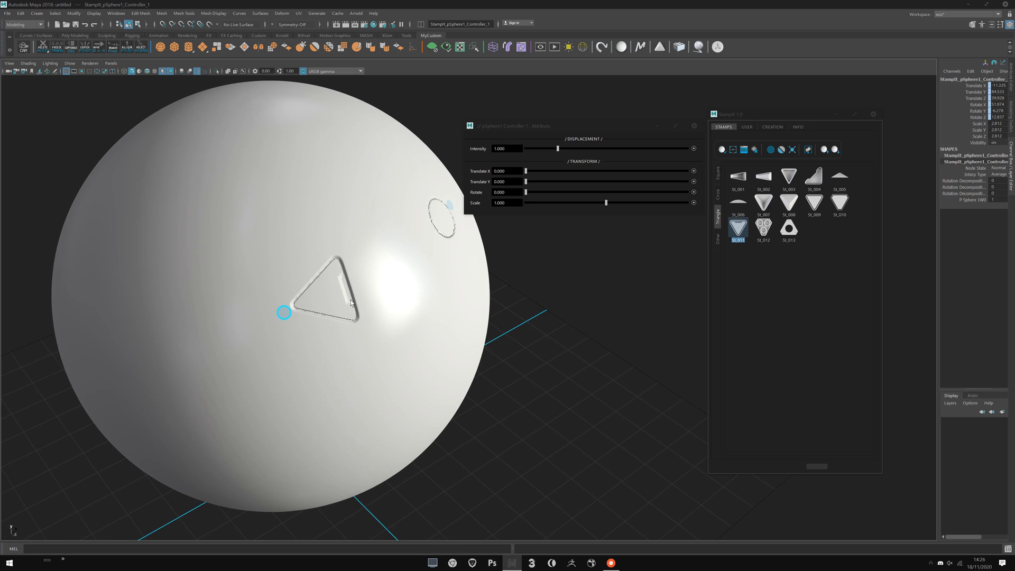
pyautogui.scroll(3, 369, 307)
pyautogui.moveTo(558, 149); pyautogui.dragTo(642, 149)
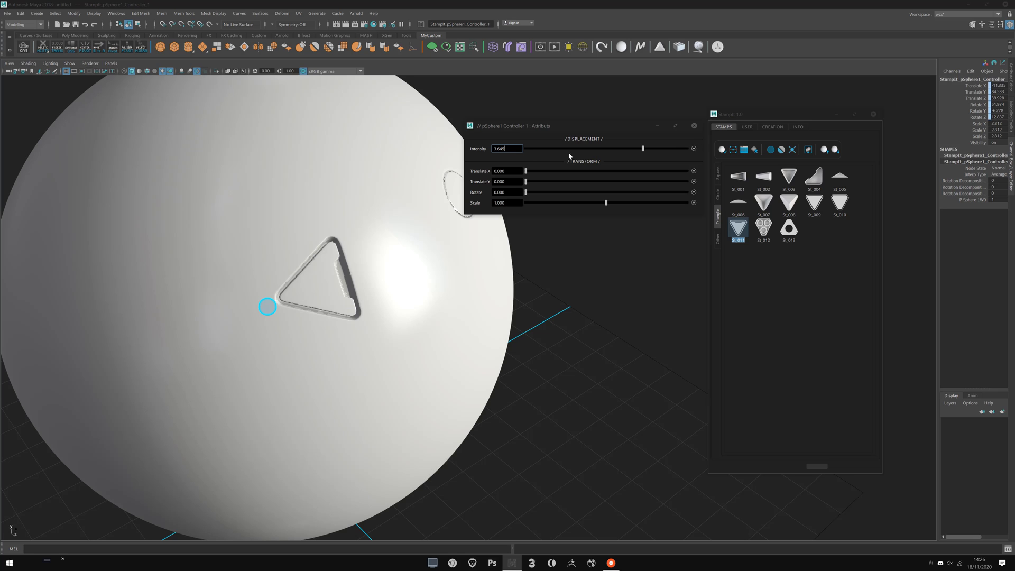
pyautogui.click(694, 148)
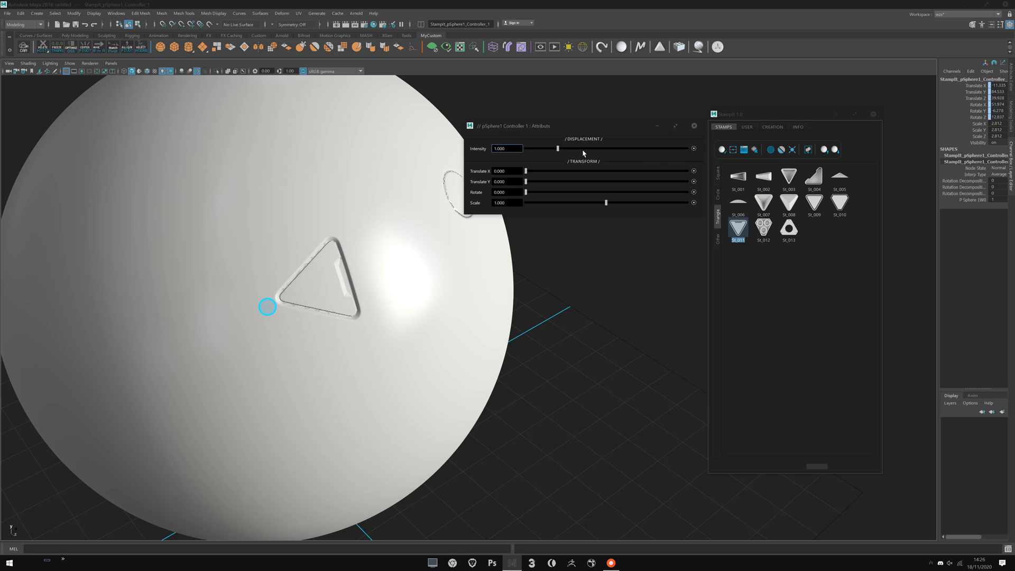
# Set the triangle stamp's displacement intensity to 1.437 and its Translate X to 0.084.
pyautogui.moveTo(584, 153)
pyautogui.mouseDown()
pyautogui.moveTo(606, 150)
pyautogui.moveTo(572, 150)
pyautogui.mouseUp()
pyautogui.click(695, 150)
pyautogui.keyDown('alt'); pyautogui.moveTo(479, 307); pyautogui.dragTo(480, 208); pyautogui.keyUp('alt')
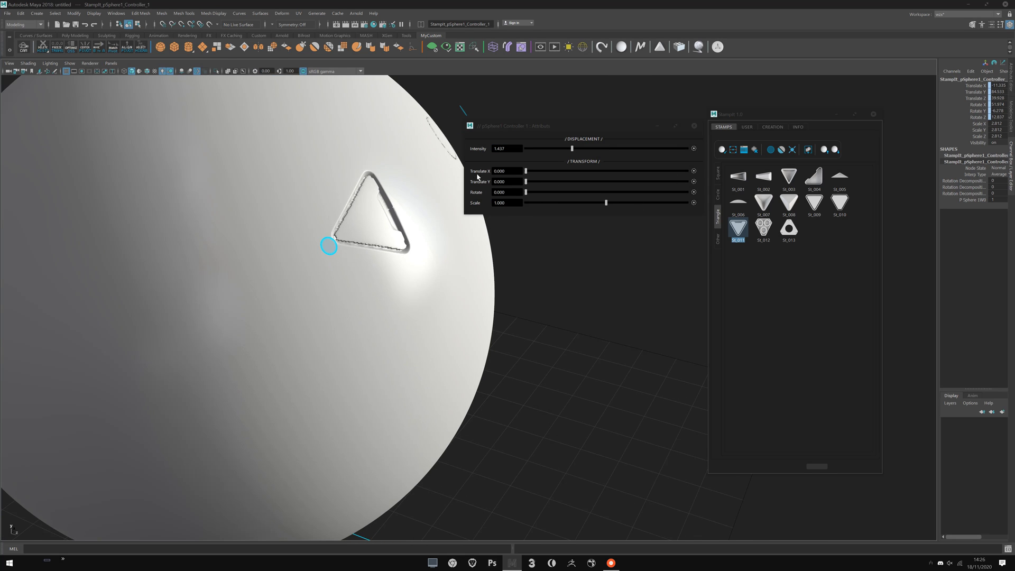
pyautogui.keyDown('alt'); pyautogui.moveTo(463, 278); pyautogui.dragTo(444, 342, button='middle'); pyautogui.keyUp('alt')
pyautogui.scroll(1, 423, 288)
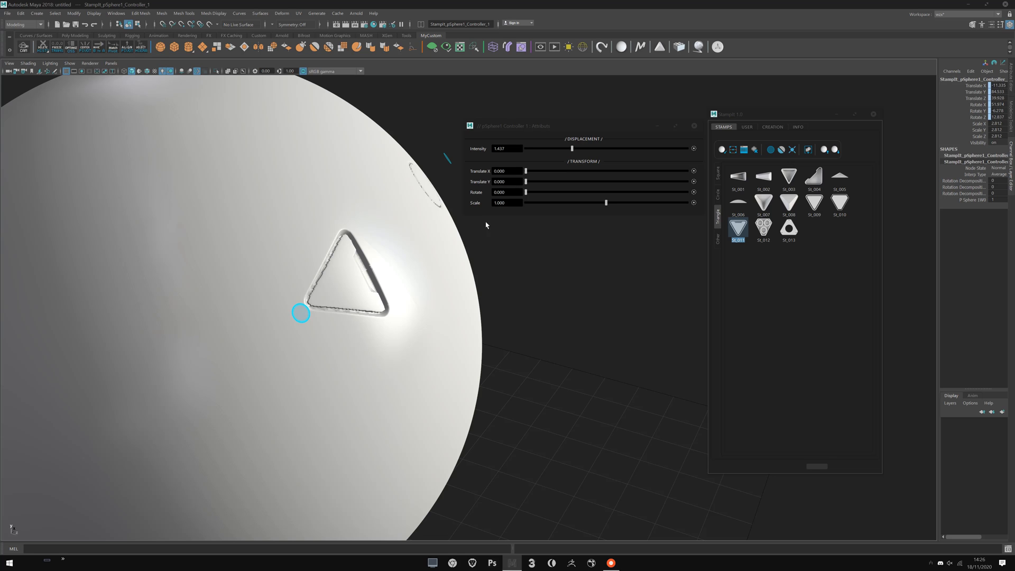
pyautogui.keyDown('alt'); pyautogui.moveTo(541, 277); pyautogui.dragTo(542, 171); pyautogui.keyUp('alt')
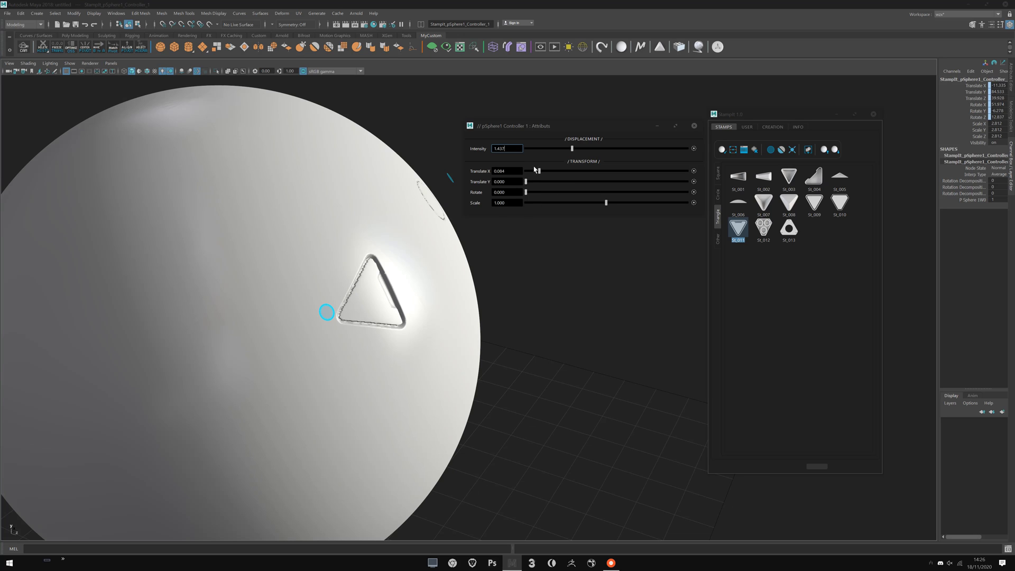
# Reset the triangle stamp's Translate X to 0.000 and activate the Move tool on its controller.
pyautogui.moveTo(538, 171); pyautogui.dragTo(525, 172)
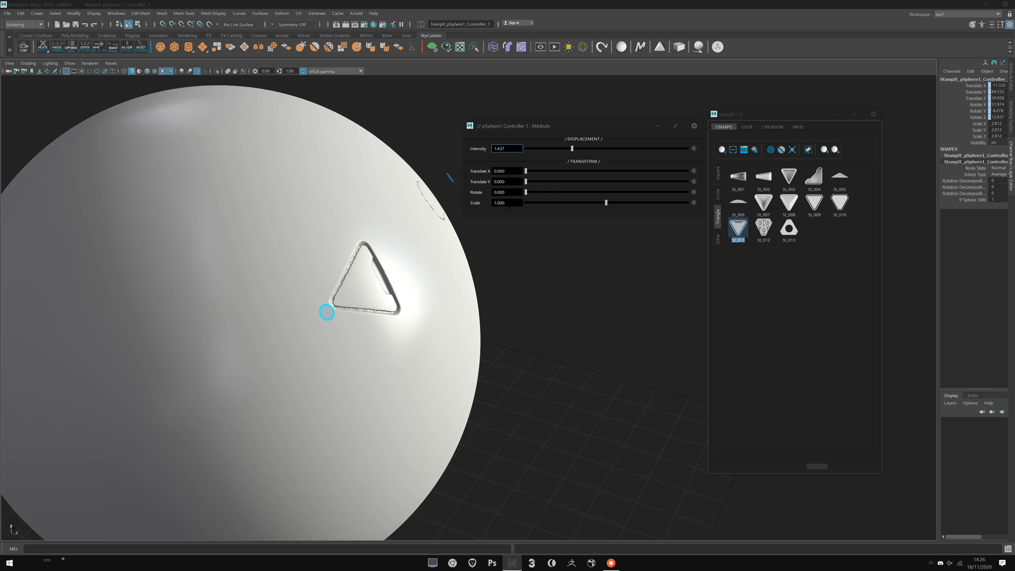
pyautogui.moveTo(526, 193)
pyautogui.mouseDown()
pyautogui.moveTo(619, 194)
pyautogui.moveTo(519, 194)
pyautogui.mouseUp()
pyautogui.keyDown('alt'); pyautogui.moveTo(517, 389); pyautogui.dragTo(484, 346, button='right'); pyautogui.keyUp('alt')
pyautogui.keyDown('alt'); pyautogui.moveTo(483, 346); pyautogui.dragTo(413, 290); pyautogui.keyUp('alt')
pyautogui.keyDown('alt'); pyautogui.moveTo(412, 290); pyautogui.dragTo(452, 315, button='middle'); pyautogui.keyUp('alt')
pyautogui.keyDown('alt'); pyautogui.moveTo(452, 315); pyautogui.dragTo(435, 309, button='right'); pyautogui.keyUp('alt')
pyautogui.keyDown('alt'); pyautogui.moveTo(434, 306); pyautogui.dragTo(445, 317); pyautogui.keyUp('alt')
pyautogui.keyDown('alt'); pyautogui.moveTo(445, 317); pyautogui.dragTo(408, 332, button='middle'); pyautogui.keyUp('alt')
pyautogui.keyDown('alt'); pyautogui.moveTo(408, 332); pyautogui.dragTo(462, 324, button='right'); pyautogui.keyUp('alt')
pyautogui.keyDown('alt'); pyautogui.moveTo(462, 324); pyautogui.dragTo(454, 317); pyautogui.keyUp('alt')
pyautogui.press('w')
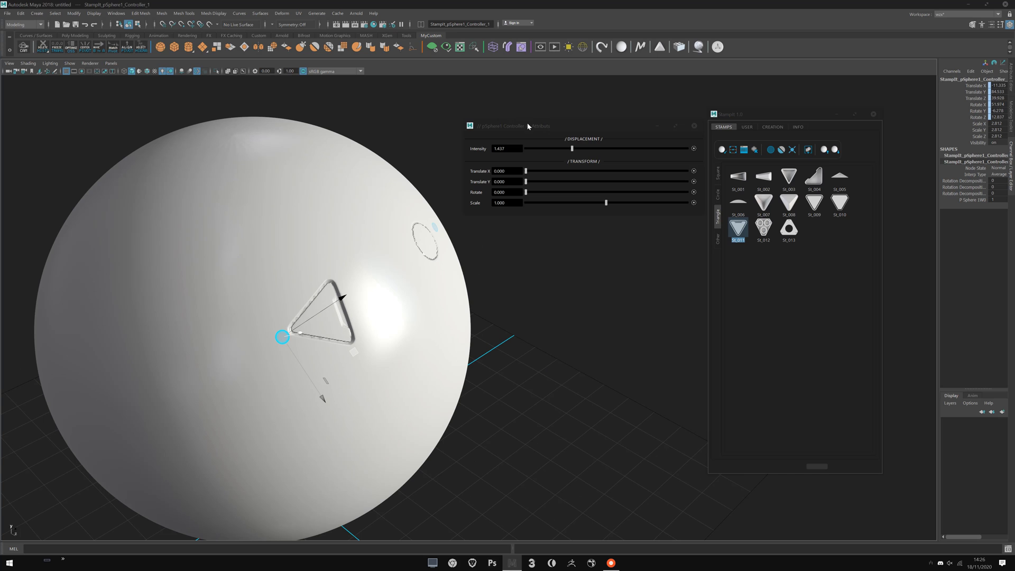
# Reposition the attributes and StampIt windows higher in the viewport and clear the selection.
pyautogui.moveTo(528, 122); pyautogui.dragTo(502, 100)
pyautogui.moveTo(748, 114); pyautogui.dragTo(729, 105)
pyautogui.click(466, 297)
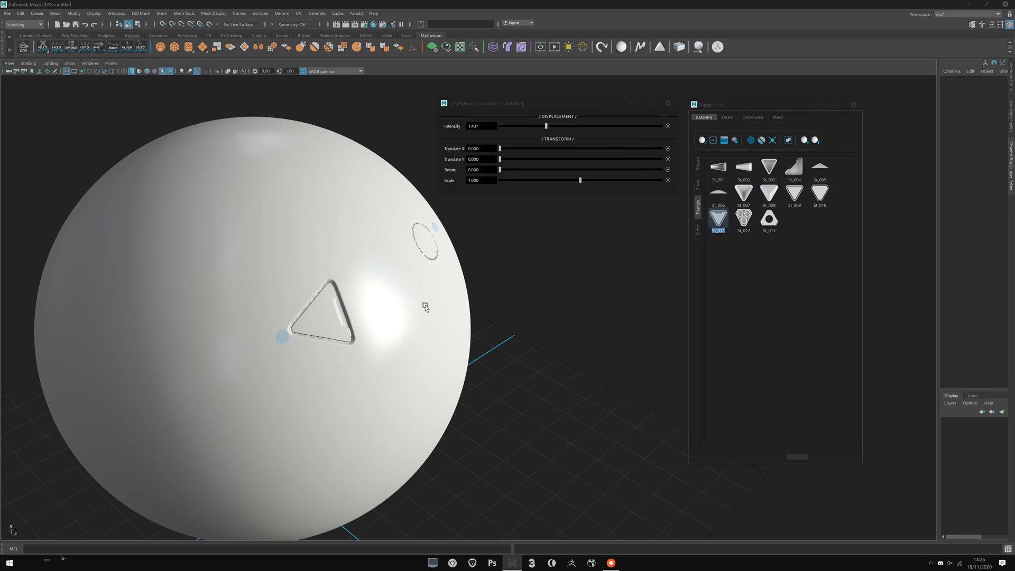
# Select the sphere and widen the Channel Box so the full names of its projection inputs can be read.
pyautogui.click(426, 310)
pyautogui.keyDown('alt'); pyautogui.moveTo(412, 309); pyautogui.dragTo(400, 308, button='right'); pyautogui.keyUp('alt')
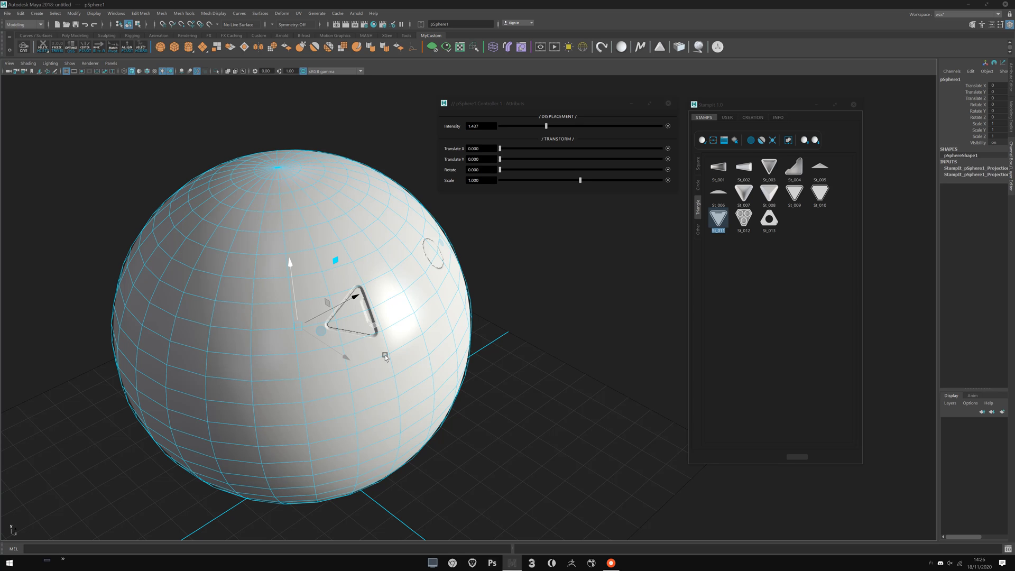
pyautogui.click(574, 408)
pyautogui.click(422, 341)
pyautogui.moveTo(936, 184); pyautogui.dragTo(877, 179)
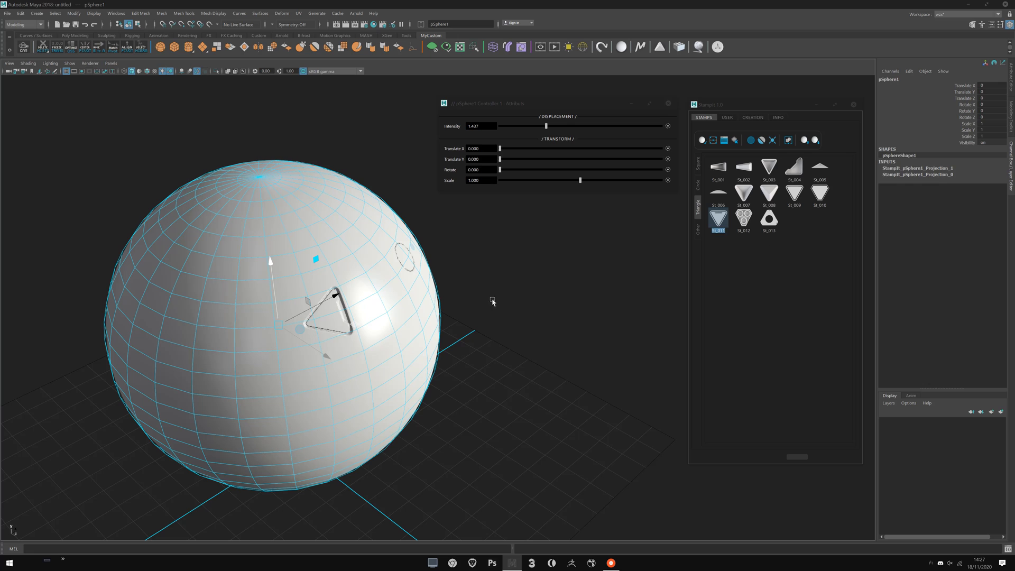
pyautogui.click(550, 288)
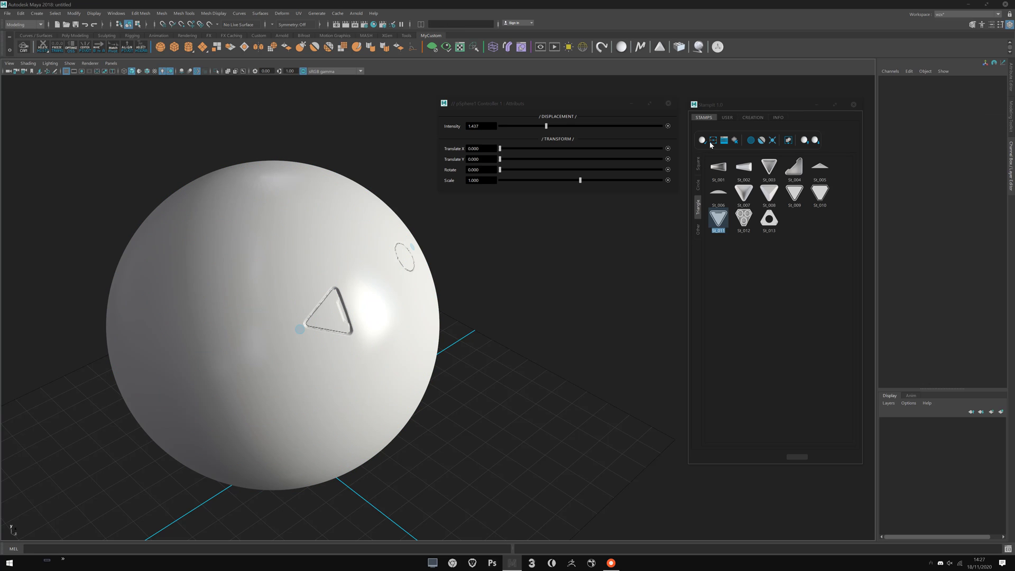
# Display the triangle stamp's projection manipulator from its controller and clear the selection.
pyautogui.click(301, 330)
pyautogui.click(714, 141)
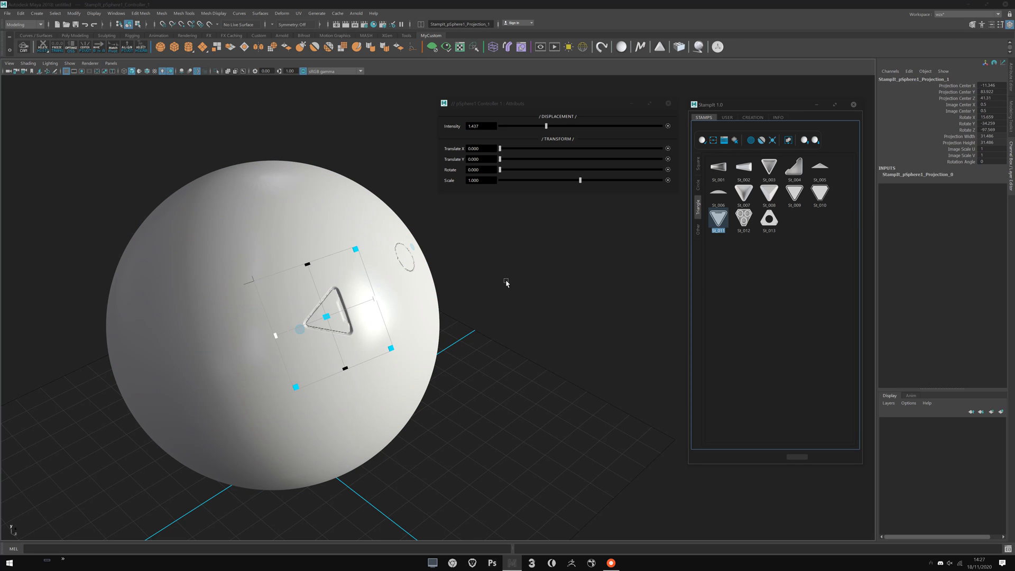
pyautogui.moveTo(328, 317); pyautogui.dragTo(305, 300)
pyautogui.click(453, 299)
pyautogui.keyDown('alt'); pyautogui.moveTo(420, 229); pyautogui.dragTo(434, 242, button='middle'); pyautogui.keyUp('alt')
pyautogui.keyDown('alt'); pyautogui.moveTo(434, 242); pyautogui.dragTo(302, 338); pyautogui.keyUp('alt')
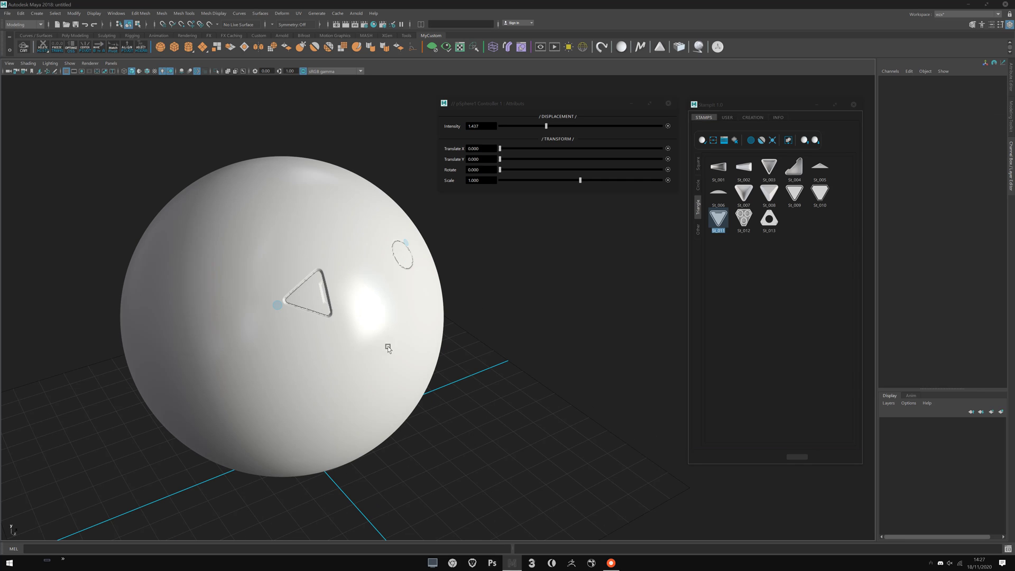
# Delete the sphere's construction history and reselect the sphere to check its inputs.
pyautogui.click(214, 232)
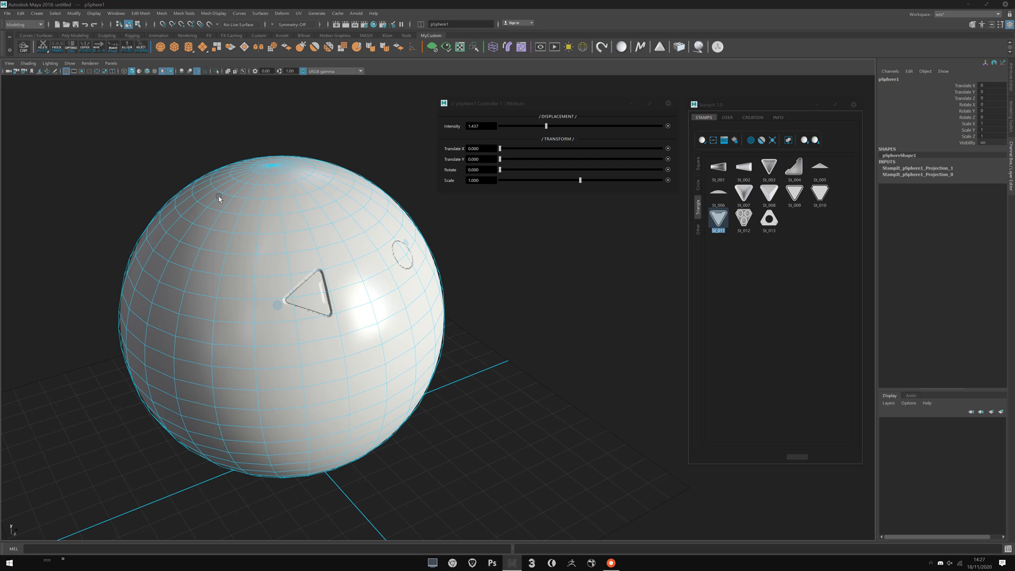
pyautogui.click(42, 49)
pyautogui.click(90, 113)
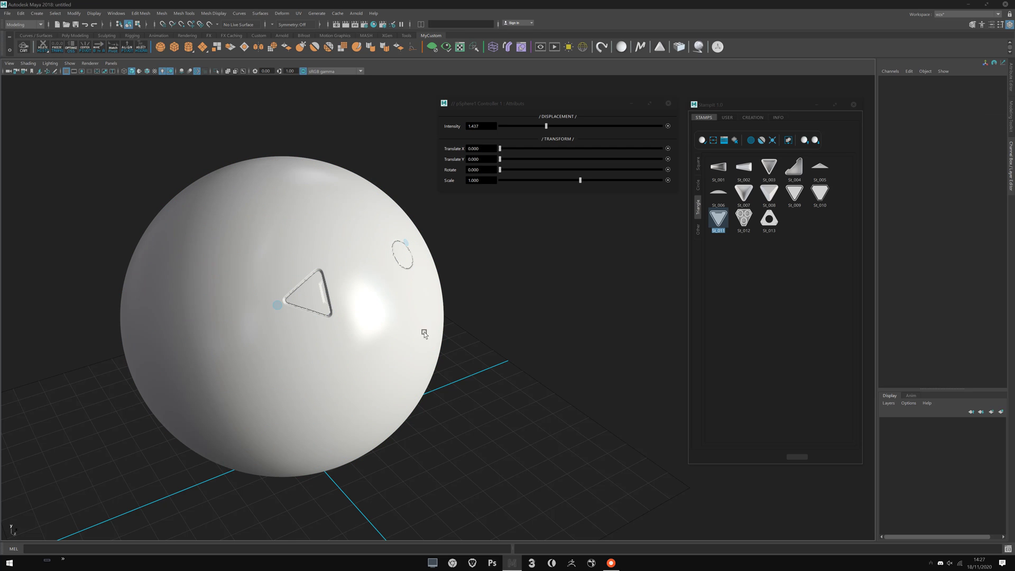
pyautogui.click(429, 328)
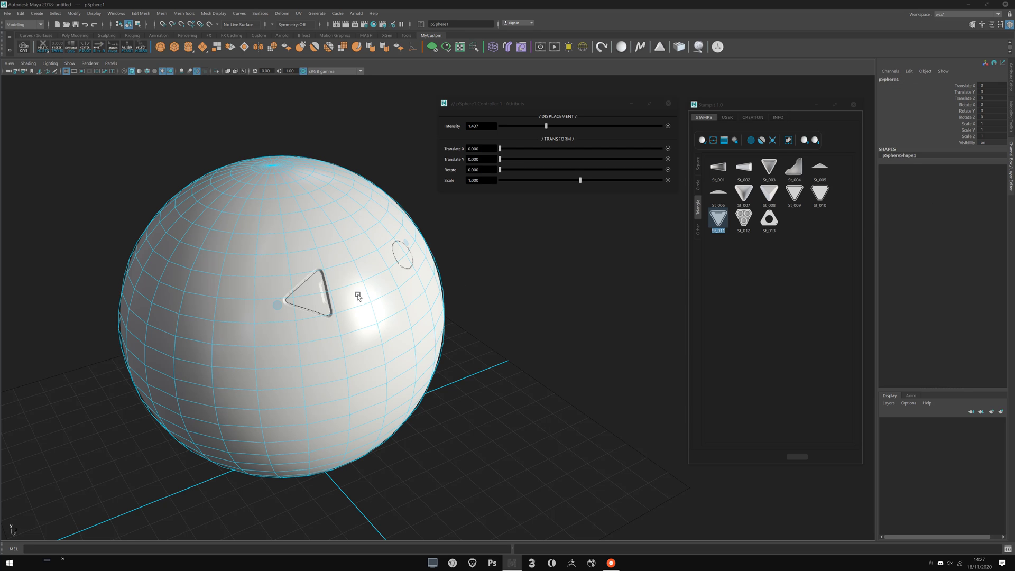
pyautogui.keyDown('alt'); pyautogui.moveTo(358, 296); pyautogui.dragTo(373, 211); pyautogui.keyUp('alt')
pyautogui.keyDown('alt'); pyautogui.moveTo(373, 210); pyautogui.dragTo(400, 296, button='right'); pyautogui.keyUp('alt')
pyautogui.click(479, 291)
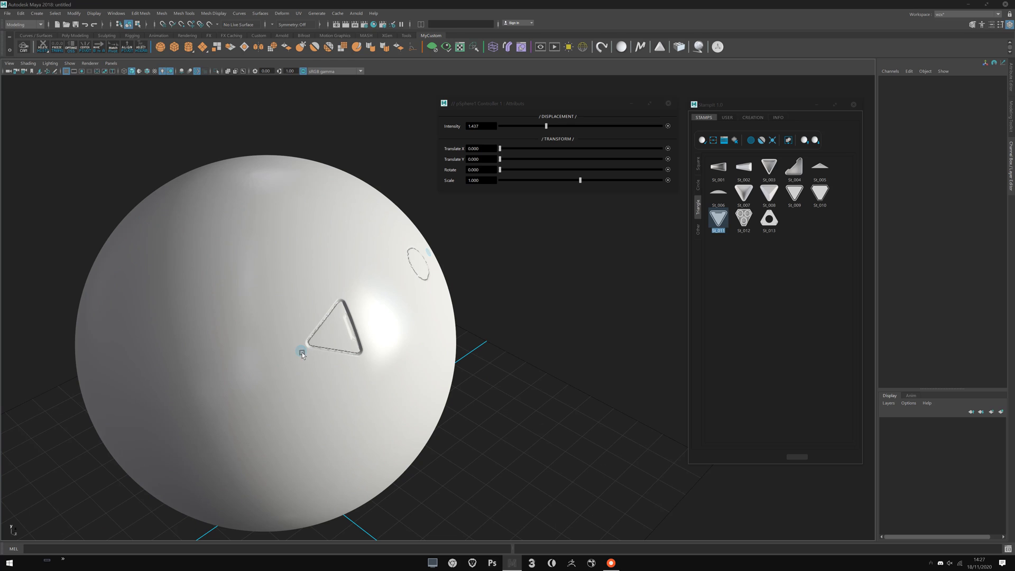
# Select the triangle stamp's controller with the Move tool and reopen its attributes window.
pyautogui.click(300, 350)
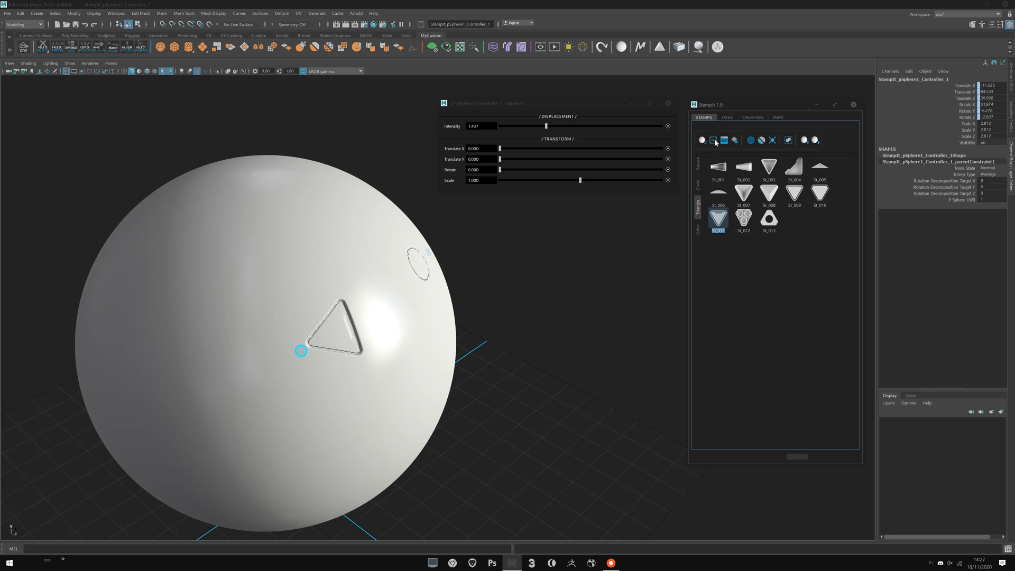
pyautogui.keyDown('alt'); pyautogui.moveTo(305, 382); pyautogui.dragTo(332, 357, button='middle'); pyautogui.keyUp('alt')
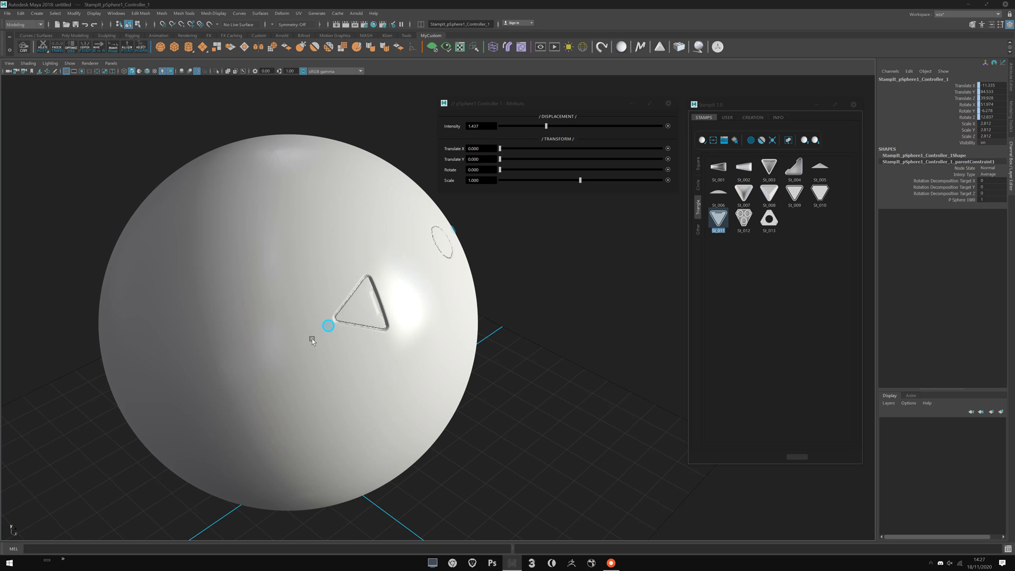
pyautogui.press('w')
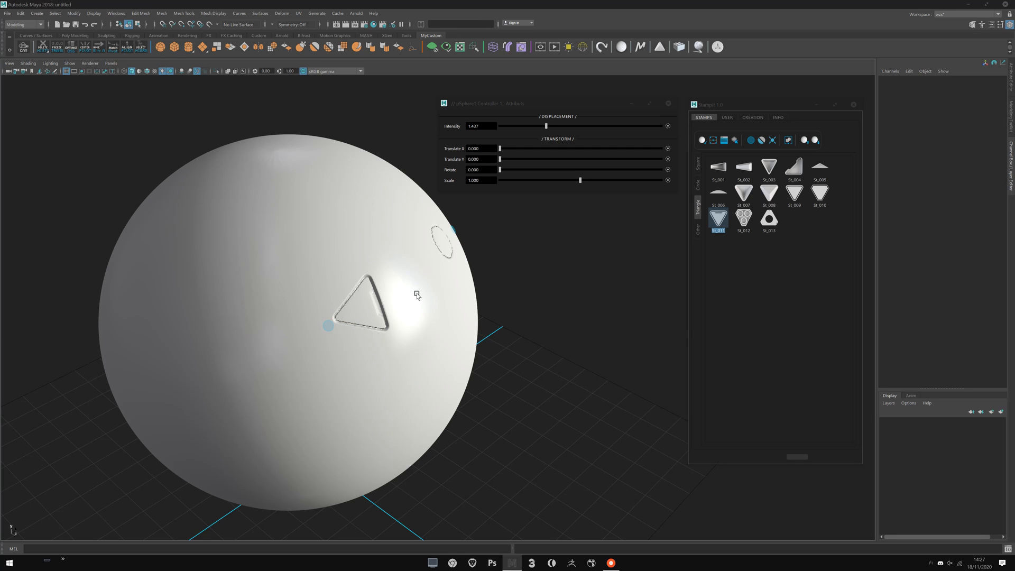
pyautogui.click(724, 141)
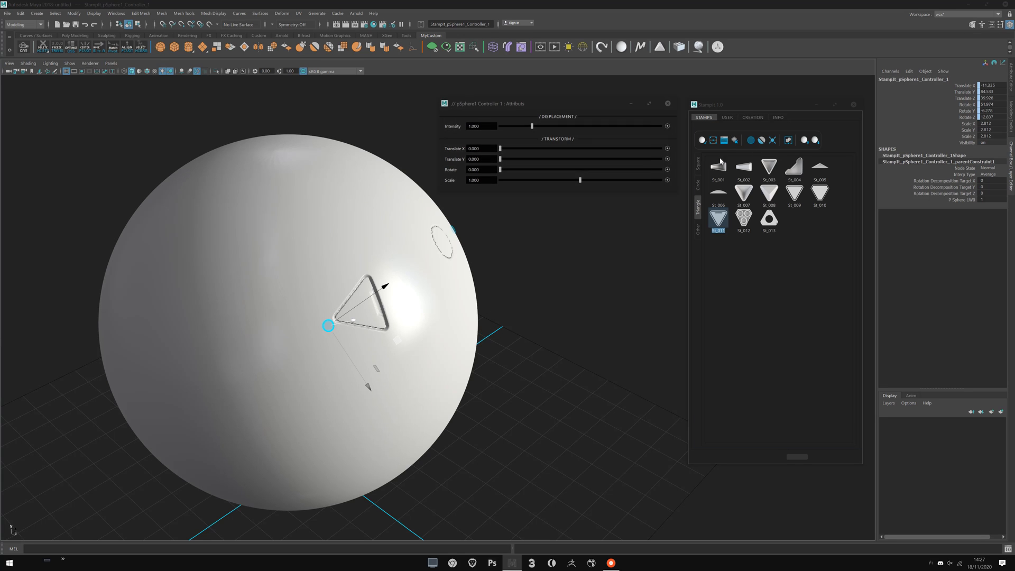
# Try to enlarge the triangle stamp by setting its Scale to 1.157 and inspect it from several angles.
pyautogui.moveTo(505, 151)
pyautogui.mouseDown()
pyautogui.moveTo(522, 150)
pyautogui.moveTo(498, 149)
pyautogui.mouseUp()
pyautogui.moveTo(579, 180); pyautogui.dragTo(605, 178)
pyautogui.keyDown('alt'); pyautogui.moveTo(468, 300); pyautogui.dragTo(448, 306); pyautogui.keyUp('alt')
pyautogui.keyDown('alt'); pyautogui.moveTo(448, 306); pyautogui.dragTo(525, 182, button='right'); pyautogui.keyUp('alt')
pyautogui.keyDown('alt'); pyautogui.moveTo(536, 343); pyautogui.dragTo(512, 314); pyautogui.keyUp('alt')
pyautogui.keyDown('alt'); pyautogui.moveTo(511, 314); pyautogui.dragTo(526, 326, button='middle'); pyautogui.keyUp('alt')
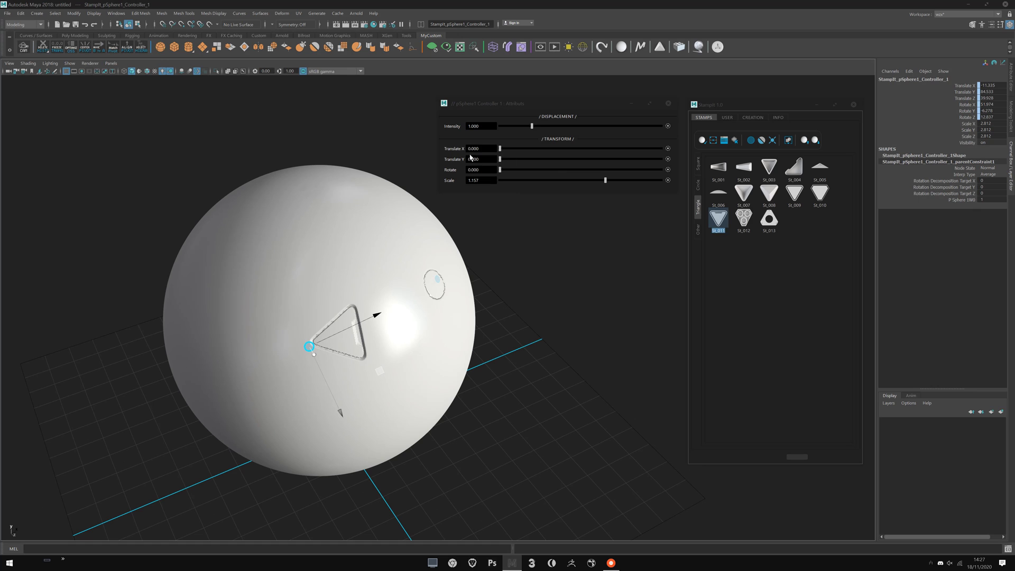
pyautogui.keyDown('alt'); pyautogui.moveTo(504, 332); pyautogui.dragTo(527, 331); pyautogui.keyUp('alt')
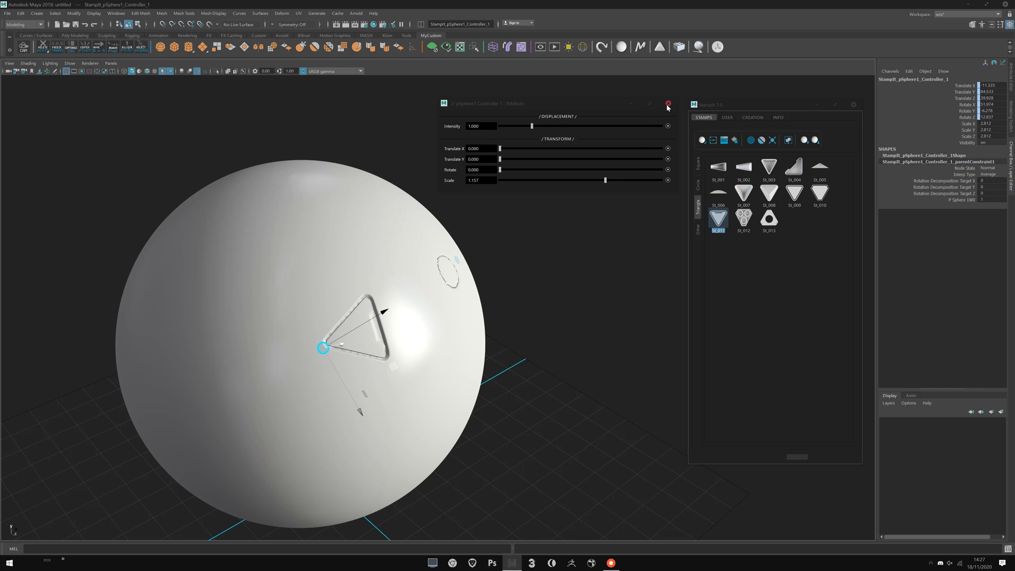
pyautogui.keyDown('alt'); pyautogui.moveTo(513, 284); pyautogui.dragTo(443, 268); pyautogui.keyUp('alt')
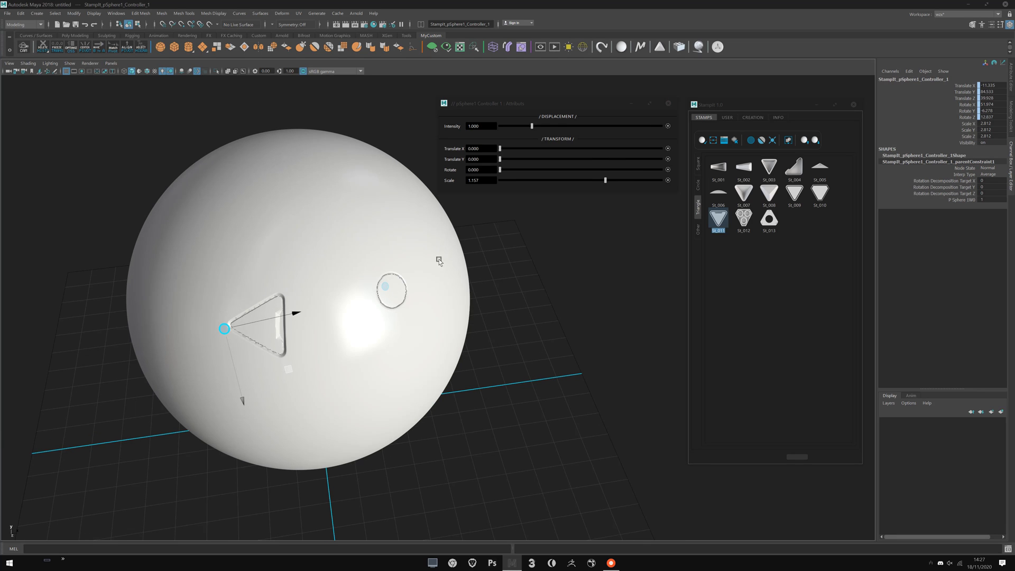
# Select the circle stamp's controller and open its attributes.
pyautogui.click(386, 287)
pyautogui.keyDown('alt'); pyautogui.moveTo(367, 288); pyautogui.dragTo(384, 296); pyautogui.keyUp('alt')
pyautogui.scroll(1, 412, 304)
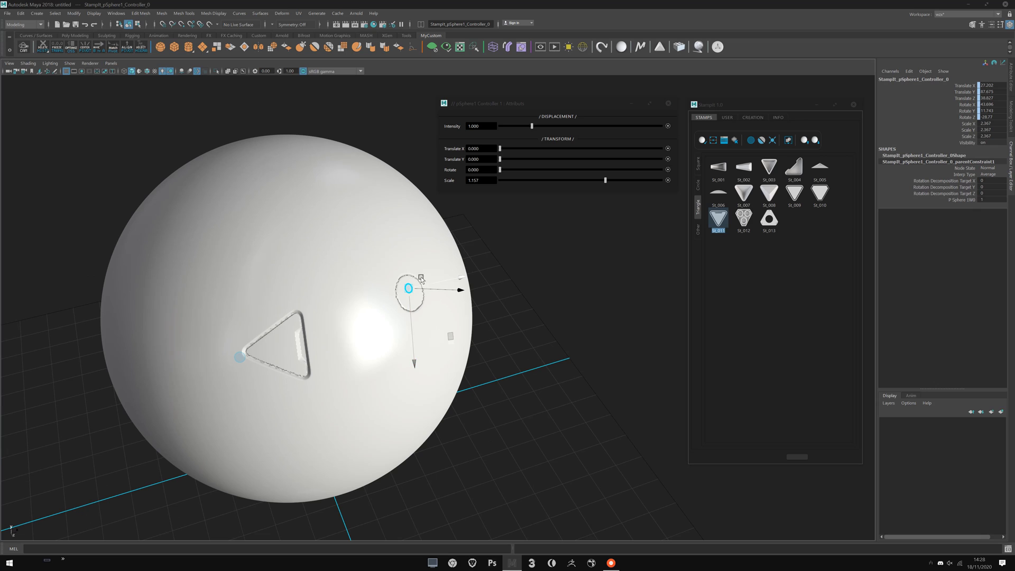
pyautogui.click(724, 140)
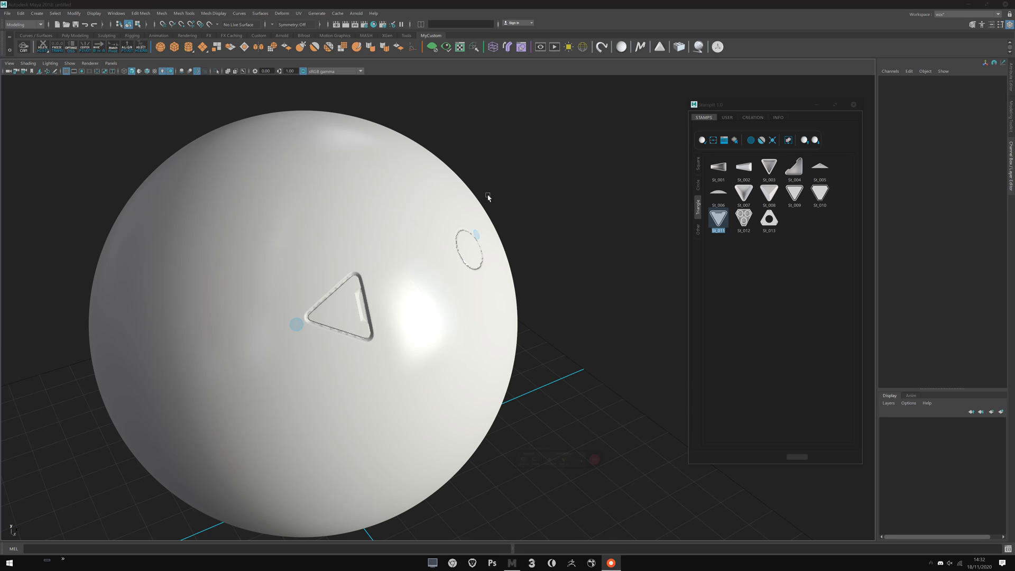
# Delete the triangle stamp from the sphere using its controller.
pyautogui.keyDown('alt'); pyautogui.moveTo(570, 229); pyautogui.dragTo(579, 237, button='middle'); pyautogui.keyUp('alt')
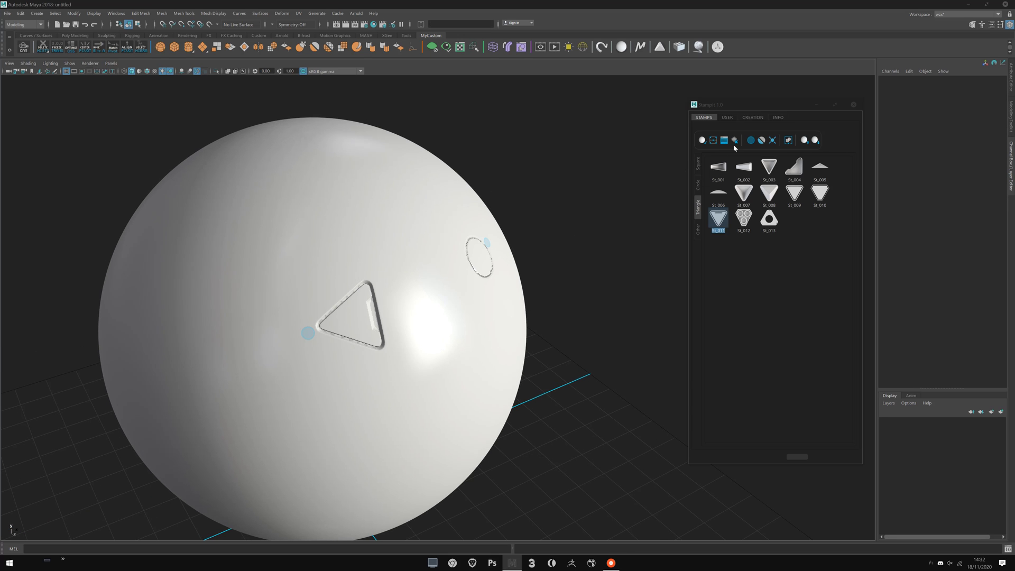
pyautogui.keyDown('alt'); pyautogui.moveTo(511, 266); pyautogui.dragTo(447, 304); pyautogui.keyUp('alt')
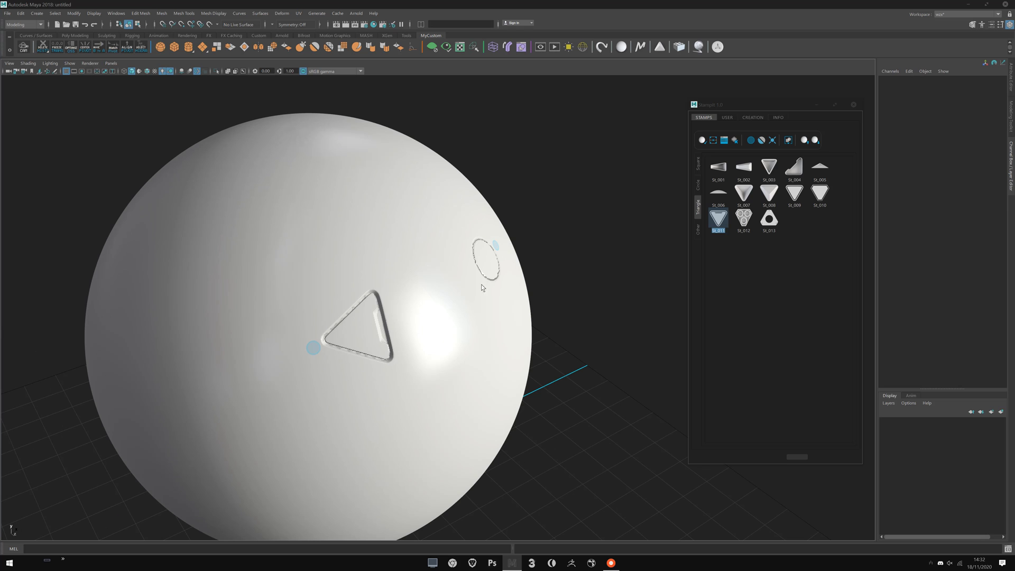
pyautogui.click(313, 349)
pyautogui.keyDown('alt'); pyautogui.moveTo(313, 349); pyautogui.dragTo(496, 296); pyautogui.keyUp('alt')
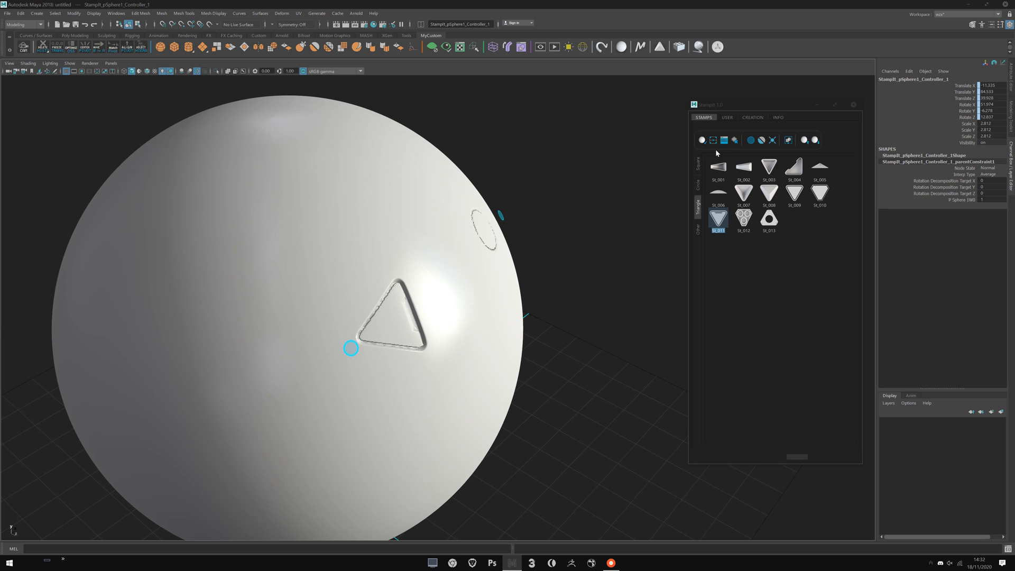
pyautogui.click(733, 144)
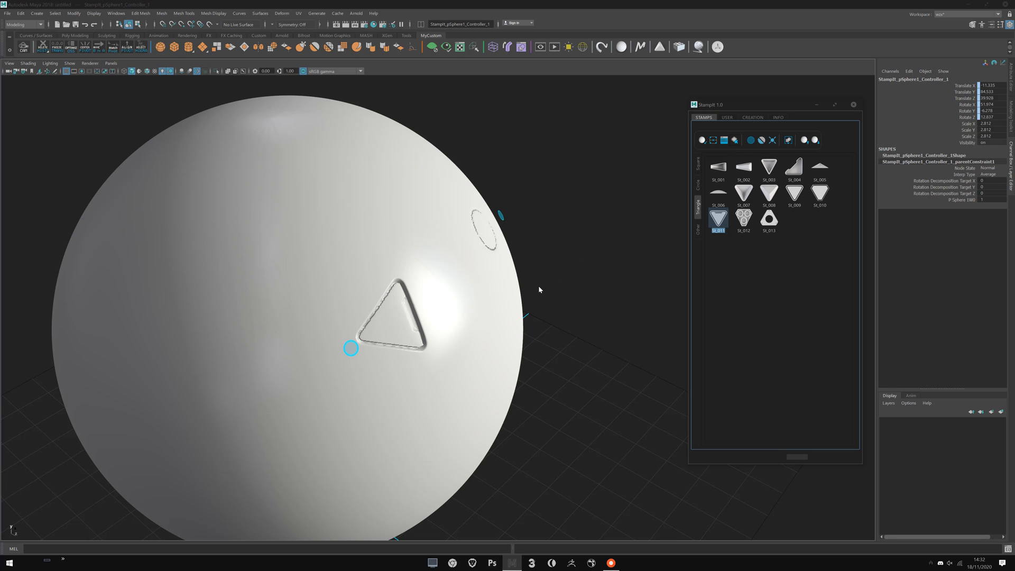
pyautogui.hotkey('ctrl', 'z')
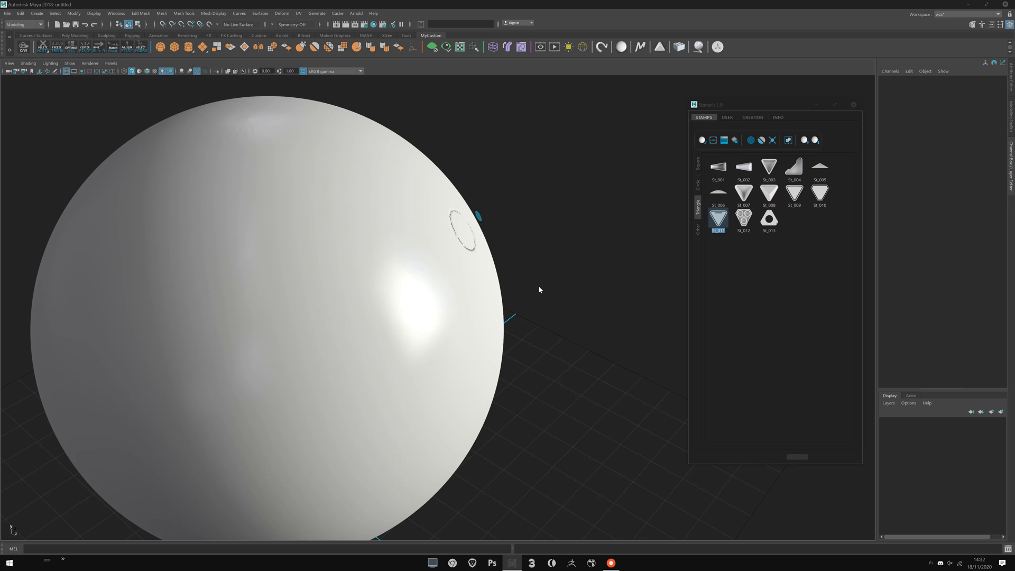
pyautogui.keyDown('alt'); pyautogui.moveTo(453, 379); pyautogui.dragTo(383, 349); pyautogui.keyUp('alt')
pyautogui.keyDown('alt'); pyautogui.moveTo(260, 288); pyautogui.dragTo(348, 294); pyautogui.keyUp('alt')
pyautogui.hotkey('ctrl', 'z')
# Select a block of faces on the sphere's upper side and apply stamp So_006 from the Other category.
pyautogui.moveTo(282, 198)
pyautogui.mouseDown()
pyautogui.moveTo(241, 240)
pyautogui.moveTo(317, 307)
pyautogui.moveTo(341, 210)
pyautogui.moveTo(296, 233)
pyautogui.moveTo(315, 249)
pyautogui.mouseUp()
pyautogui.click(698, 228)
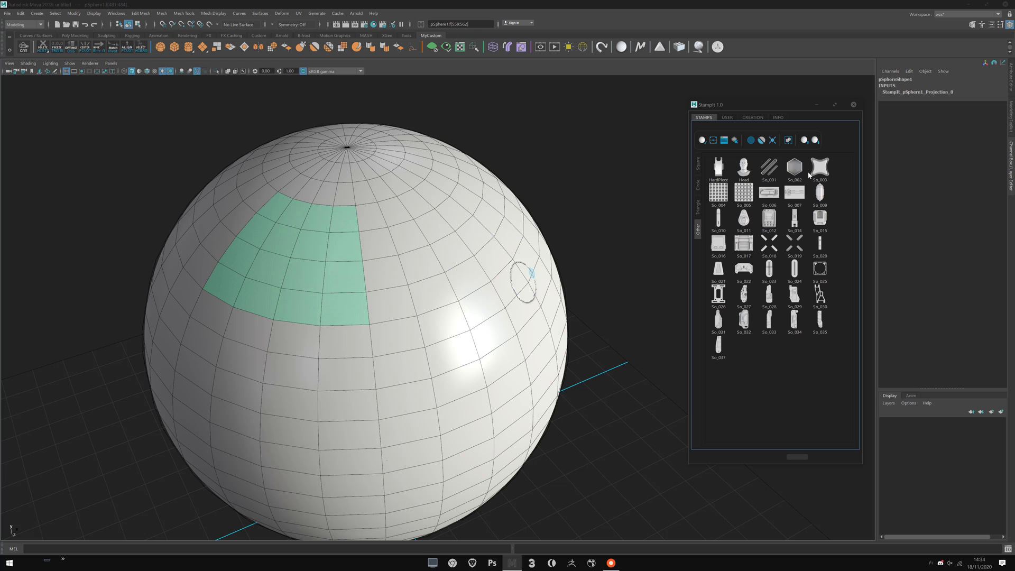
pyautogui.scroll(1, 556, 305)
pyautogui.keyDown('alt'); pyautogui.moveTo(556, 305); pyautogui.dragTo(586, 296, button='middle'); pyautogui.keyUp('alt')
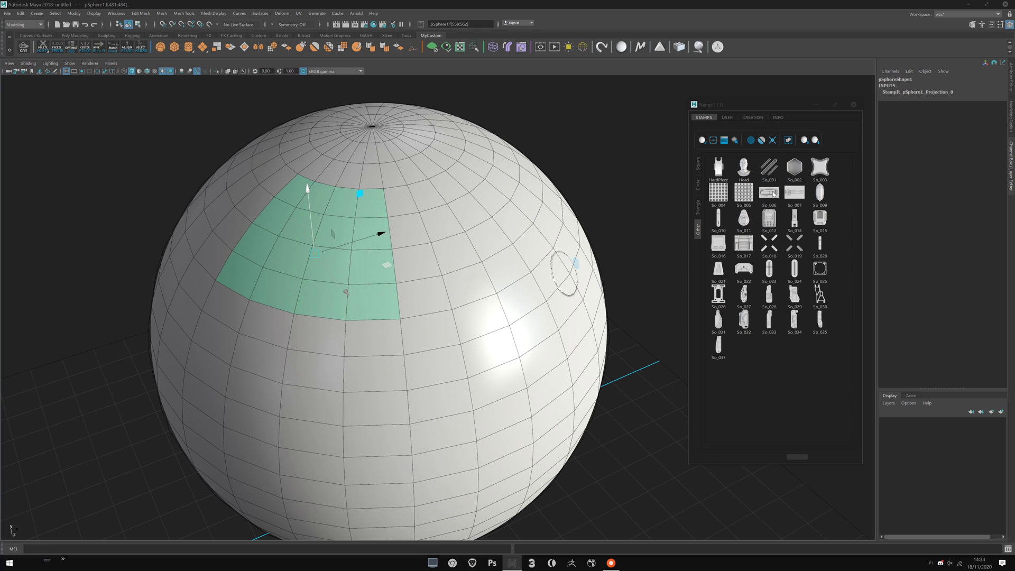
pyautogui.keyDown('shift'); pyautogui.moveTo(278, 182); pyautogui.dragTo(214, 258); pyautogui.keyUp('shift')
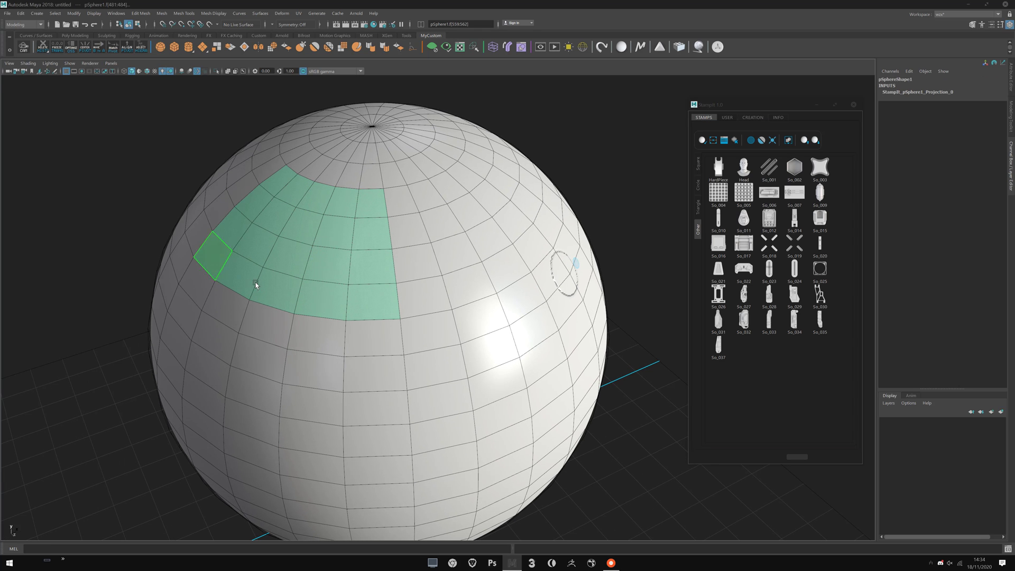
pyautogui.click(770, 195)
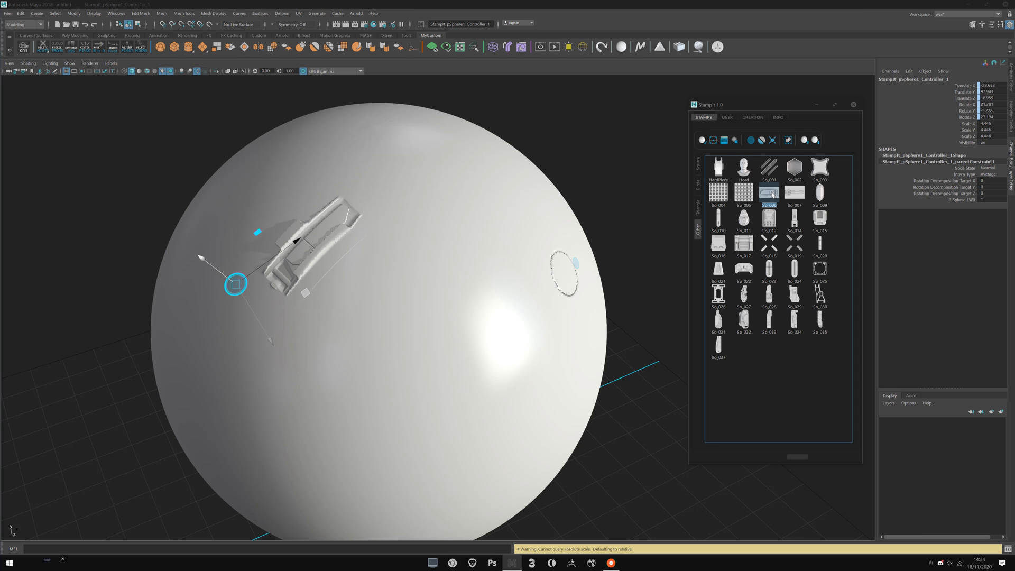
# Move the So_006 stamp's controller to the stamp's lower corner, at about X -14, Y 93, Z 19.
pyautogui.scroll(-1, 465, 305)
pyautogui.keyDown('alt'); pyautogui.moveTo(466, 306); pyautogui.dragTo(290, 226); pyautogui.keyUp('alt')
pyautogui.scroll(1, 376, 249)
pyautogui.keyDown('alt'); pyautogui.moveTo(291, 225); pyautogui.dragTo(368, 279, button='middle'); pyautogui.keyUp('alt')
pyautogui.scroll(2, 449, 317)
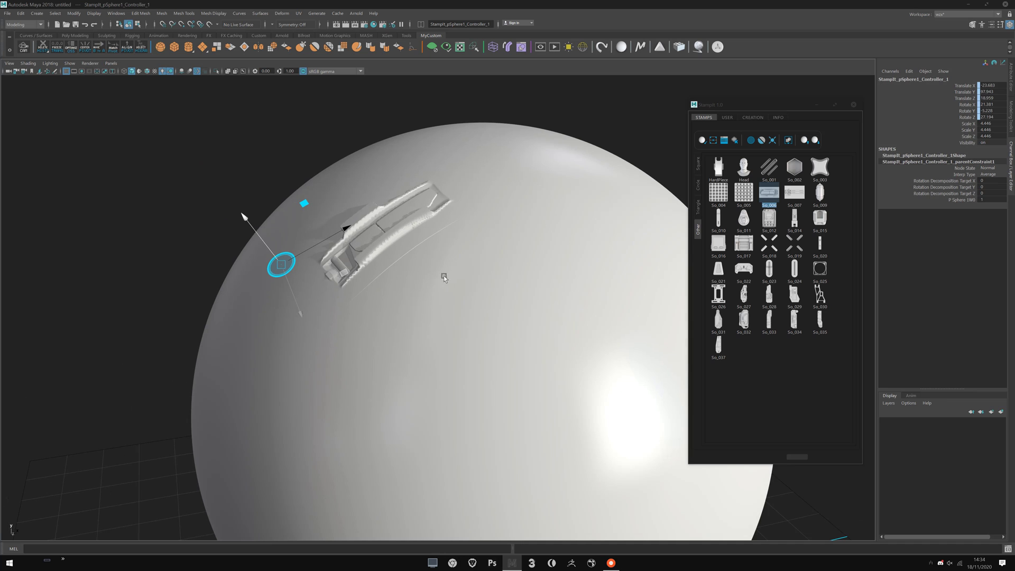
pyautogui.keyDown('alt'); pyautogui.moveTo(431, 282); pyautogui.dragTo(439, 295); pyautogui.keyUp('alt')
pyautogui.keyDown('alt'); pyautogui.moveTo(373, 319); pyautogui.dragTo(353, 294); pyautogui.keyUp('alt')
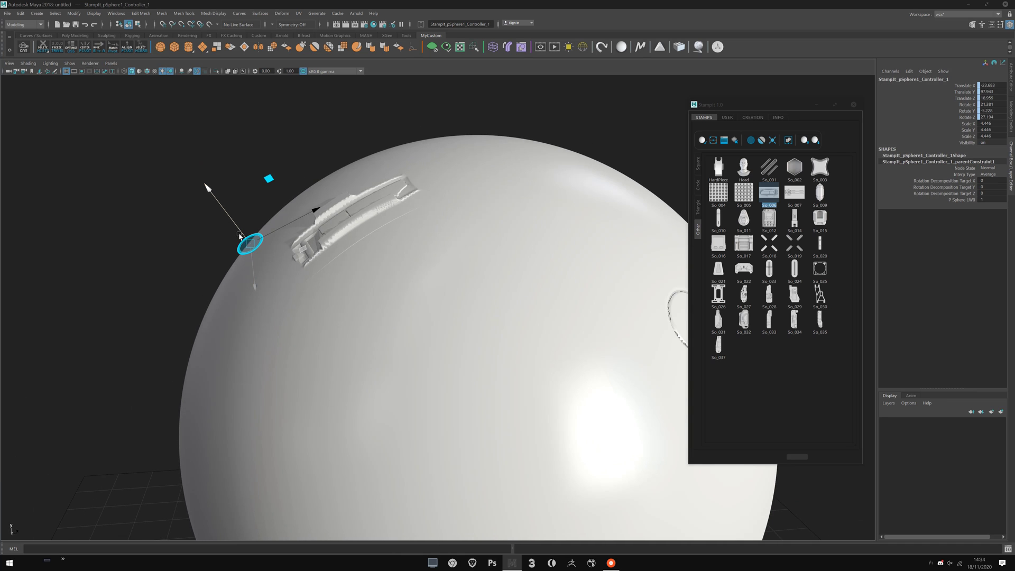
pyautogui.moveTo(254, 244)
pyautogui.keyDown('alt'); pyautogui.mouseDown()
pyautogui.moveTo(222, 178)
pyautogui.moveTo(232, 221)
pyautogui.moveTo(255, 245)
pyautogui.mouseUp(); pyautogui.keyUp('alt')
pyautogui.keyDown('alt'); pyautogui.moveTo(191, 280); pyautogui.dragTo(339, 283); pyautogui.keyUp('alt')
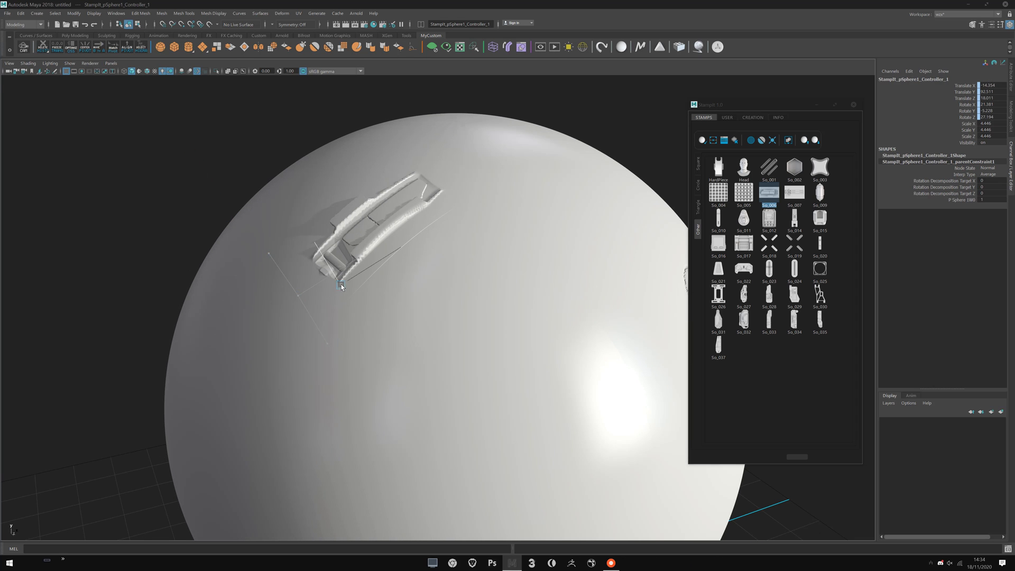
pyautogui.keyDown('alt'); pyautogui.moveTo(415, 323); pyautogui.dragTo(374, 292); pyautogui.keyUp('alt')
pyautogui.keyDown('alt'); pyautogui.moveTo(406, 311); pyautogui.dragTo(435, 338); pyautogui.keyUp('alt')
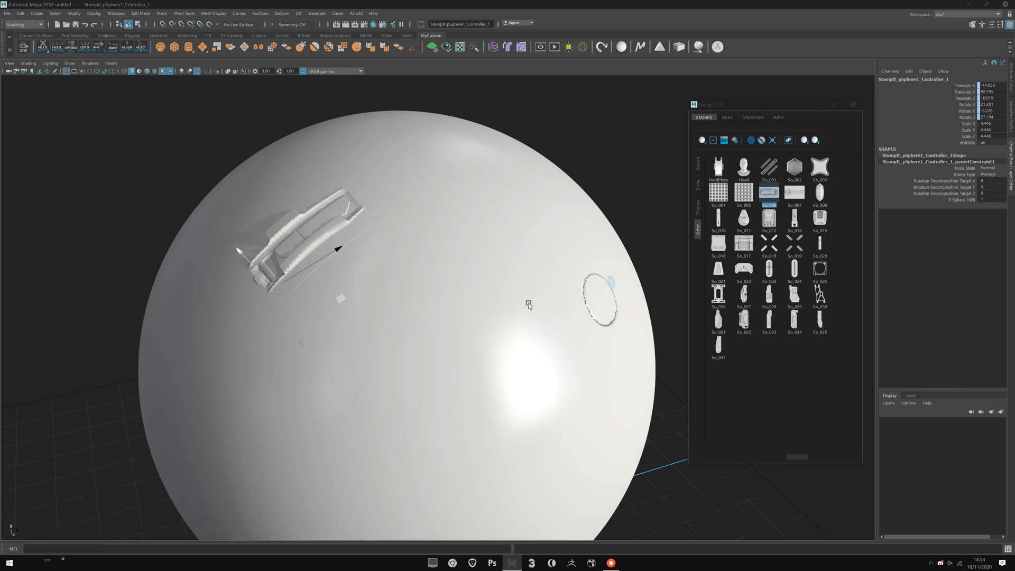
# Pull the So_006 stamp's controller outward from the sphere's surface to a Translate Y of about 101.6.
pyautogui.keyDown('alt'); pyautogui.moveTo(351, 338); pyautogui.dragTo(367, 347, button='middle'); pyautogui.keyUp('alt')
pyautogui.keyDown('alt'); pyautogui.moveTo(367, 347); pyautogui.dragTo(311, 267); pyautogui.keyUp('alt')
pyautogui.moveTo(253, 188); pyautogui.dragTo(215, 186)
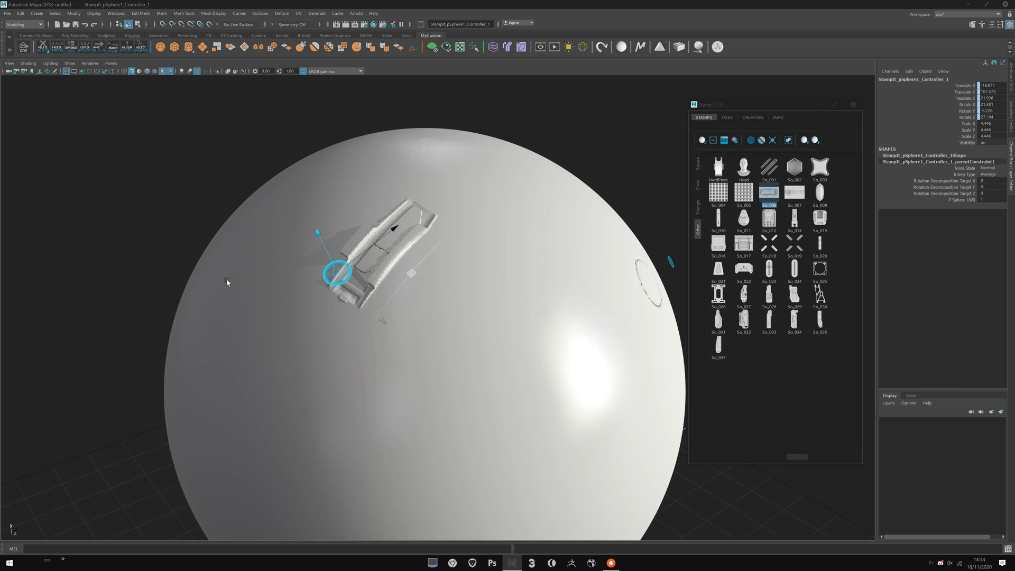
# Pull the So_006 stamp's controller further outward from the sphere, to about X -14.6, Y 108.5, Z 20.
pyautogui.keyDown('alt'); pyautogui.moveTo(310, 288); pyautogui.dragTo(280, 280); pyautogui.keyUp('alt')
pyautogui.moveTo(284, 229); pyautogui.dragTo(308, 181)
pyautogui.keyDown('alt'); pyautogui.moveTo(253, 220); pyautogui.dragTo(245, 214); pyautogui.keyUp('alt')
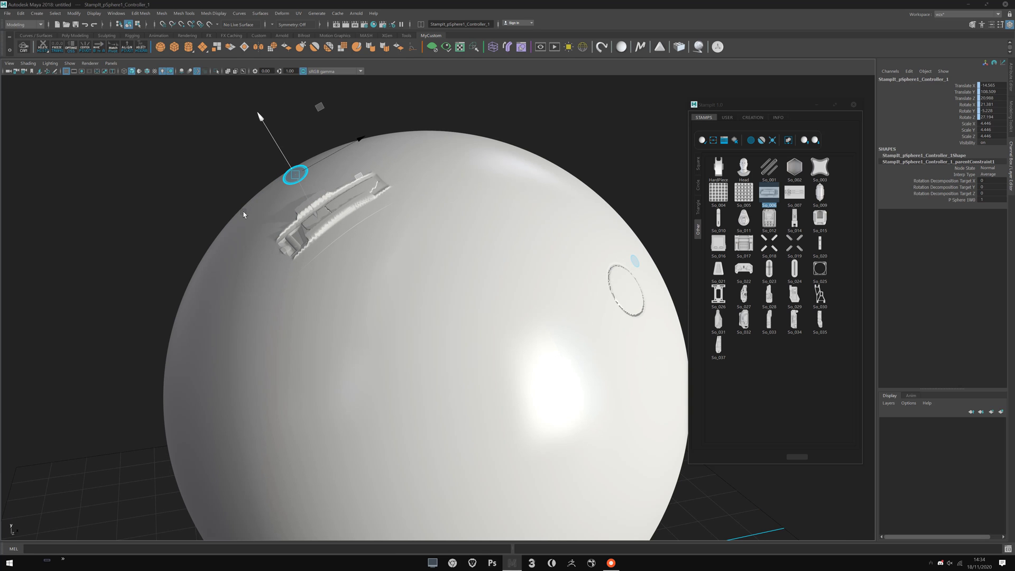
pyautogui.keyDown('alt'); pyautogui.moveTo(333, 239); pyautogui.dragTo(423, 267); pyautogui.keyUp('alt')
pyautogui.keyDown('alt'); pyautogui.moveTo(491, 304); pyautogui.dragTo(491, 221); pyautogui.keyUp('alt')
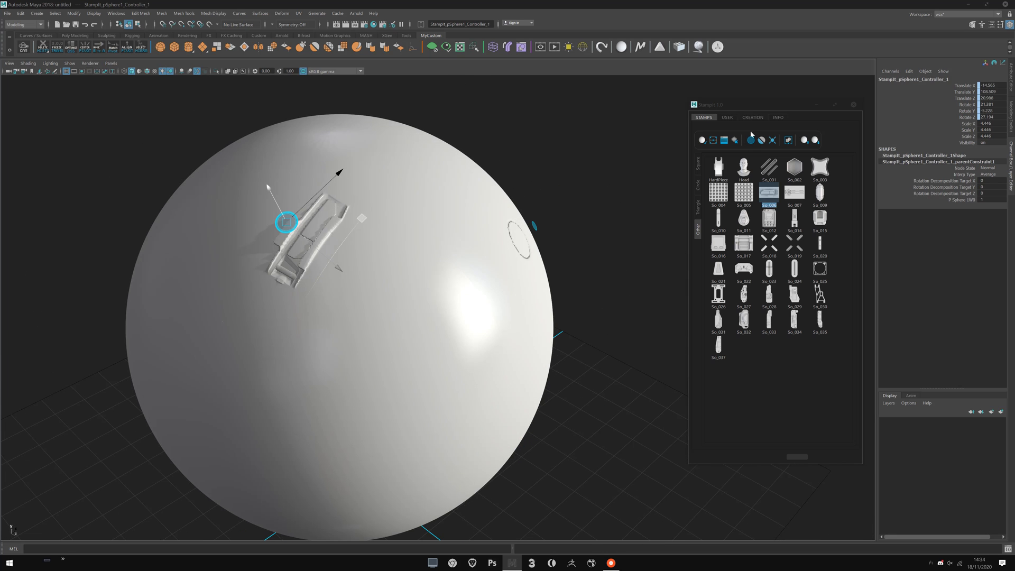
# Move the StampIt window closer to the sphere and deselect the stamp's controller.
pyautogui.moveTo(734, 138); pyautogui.dragTo(607, 153)
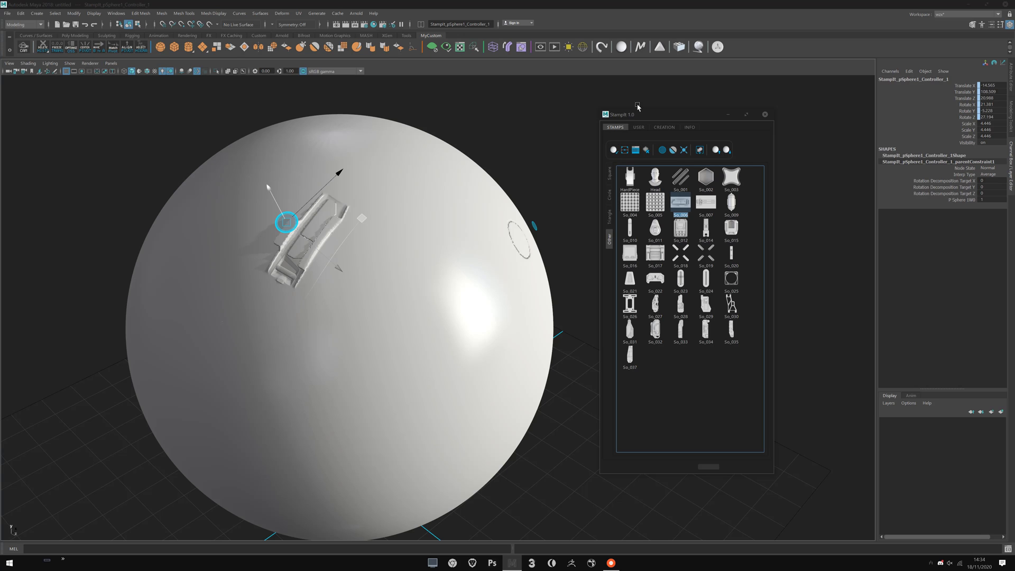
pyautogui.moveTo(637, 108); pyautogui.dragTo(645, 111)
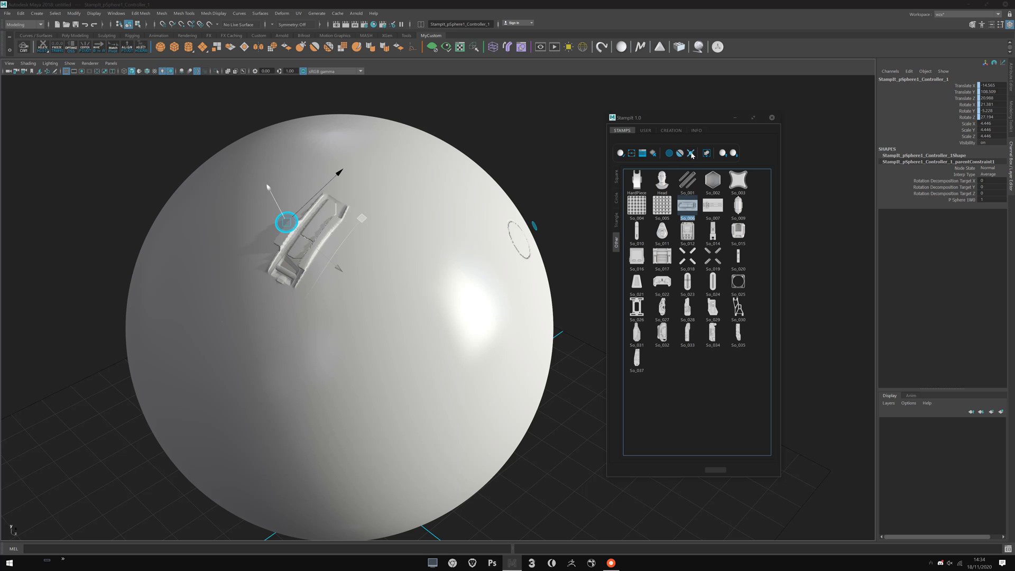
pyautogui.keyDown('alt'); pyautogui.moveTo(388, 234); pyautogui.dragTo(474, 224); pyautogui.keyUp('alt')
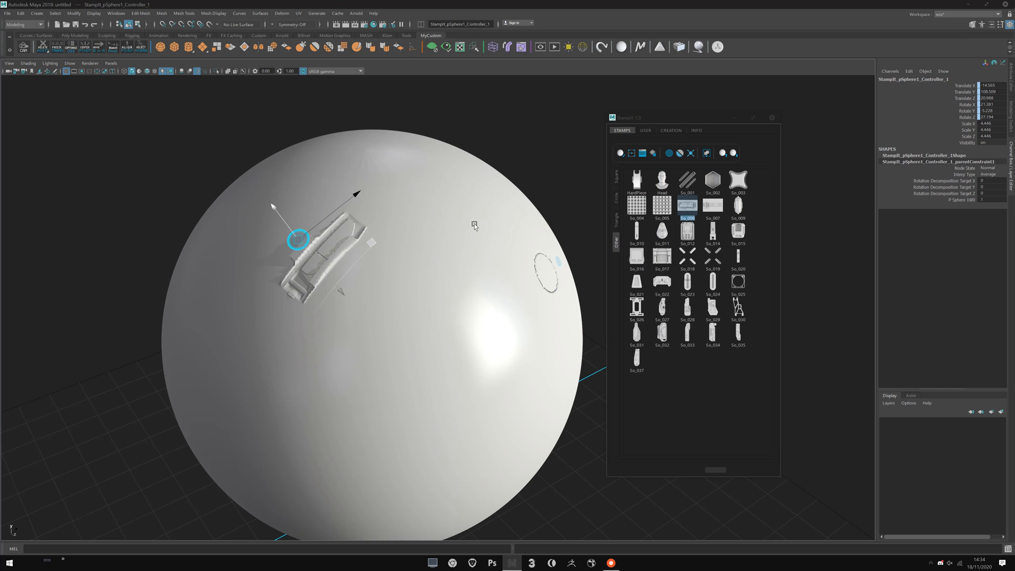
pyautogui.click(555, 200)
pyautogui.keyDown('alt'); pyautogui.moveTo(555, 199); pyautogui.dragTo(649, 187); pyautogui.keyUp('alt')
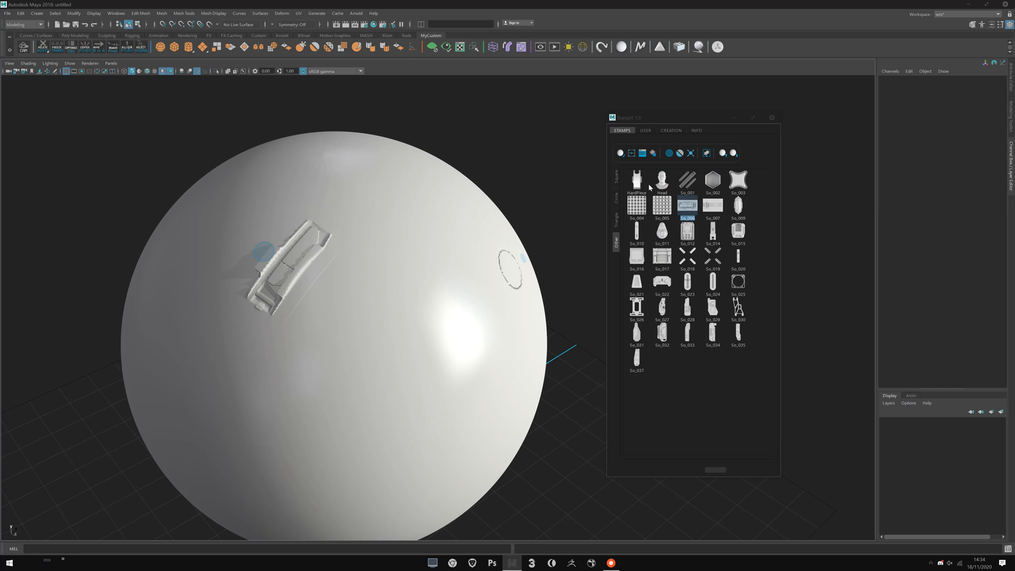
# Hide all the stamp controllers on the sphere and show them again.
pyautogui.click(669, 154)
pyautogui.keyDown('alt'); pyautogui.moveTo(543, 198); pyautogui.dragTo(541, 184); pyautogui.keyUp('alt')
pyautogui.keyDown('alt'); pyautogui.moveTo(515, 184); pyautogui.dragTo(529, 186, button='middle'); pyautogui.keyUp('alt')
pyautogui.scroll(1, 586, 194)
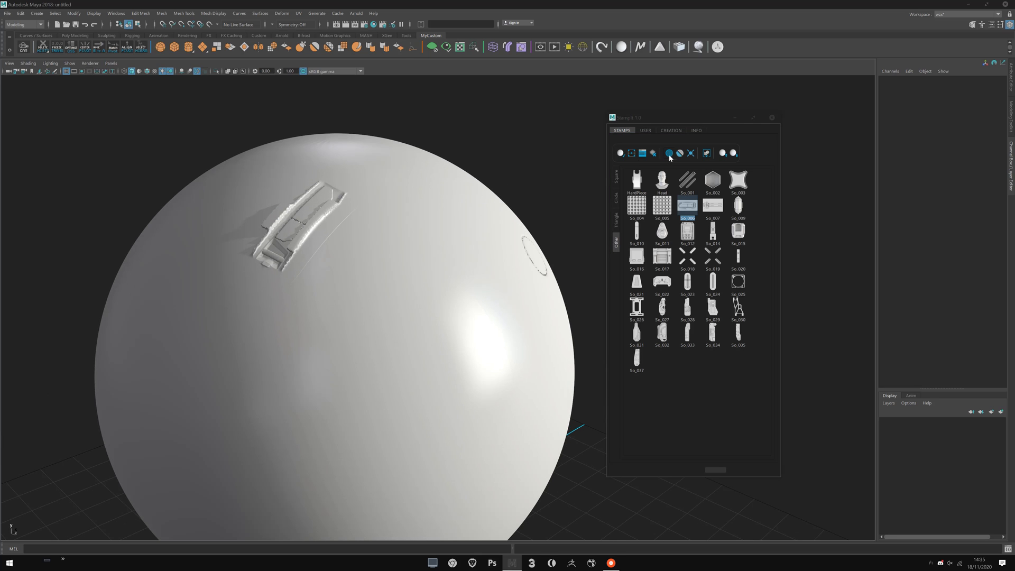
pyautogui.click(669, 155)
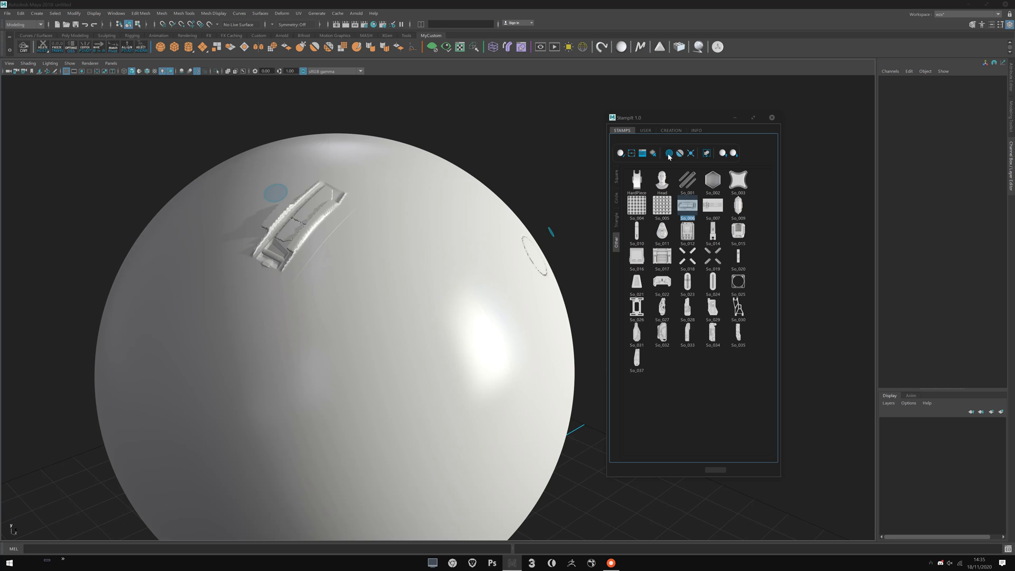
# Examine the So_006 stamp and its controller on the sphere from several angles.
pyautogui.keyDown('alt'); pyautogui.moveTo(564, 217); pyautogui.dragTo(562, 229); pyautogui.keyUp('alt')
pyautogui.scroll(-1, 561, 229)
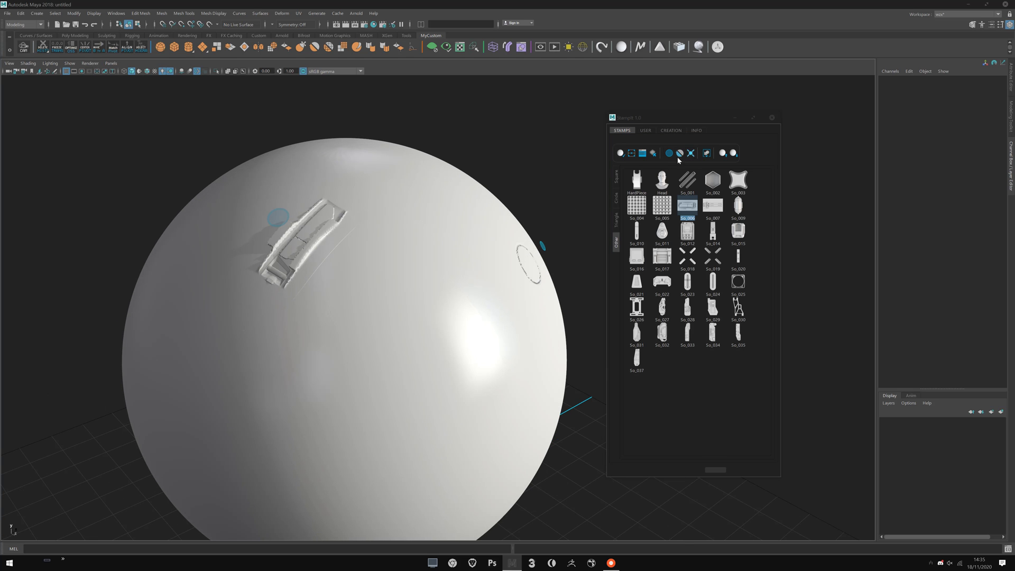
pyautogui.scroll(-1, 486, 257)
pyautogui.keyDown('alt'); pyautogui.moveTo(465, 263); pyautogui.dragTo(478, 241, button='middle'); pyautogui.keyUp('alt')
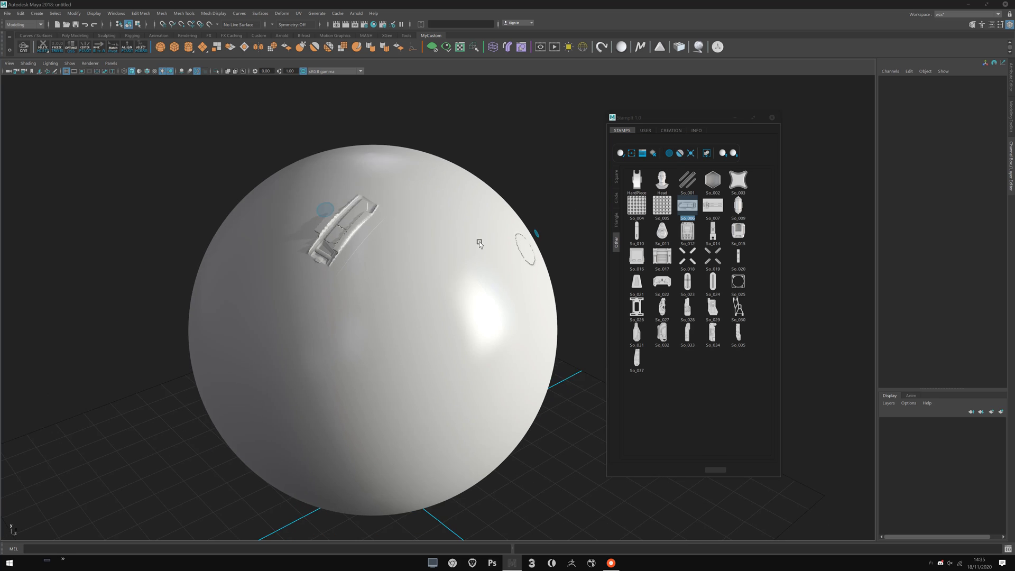
pyautogui.keyDown('alt'); pyautogui.moveTo(478, 241); pyautogui.dragTo(456, 236); pyautogui.keyUp('alt')
pyautogui.scroll(1, 474, 240)
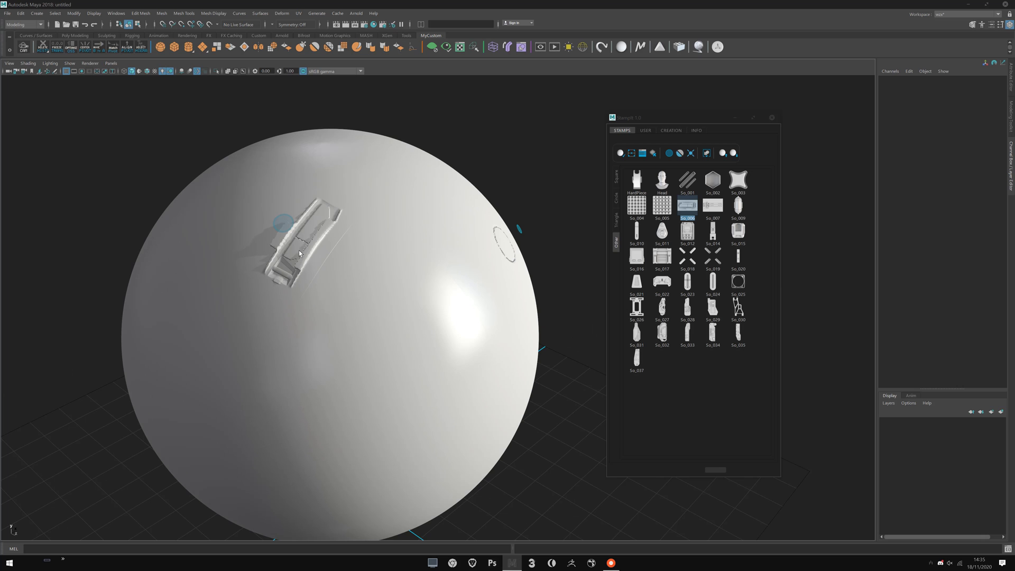
pyautogui.keyDown('alt'); pyautogui.moveTo(330, 238); pyautogui.dragTo(434, 264); pyautogui.keyUp('alt')
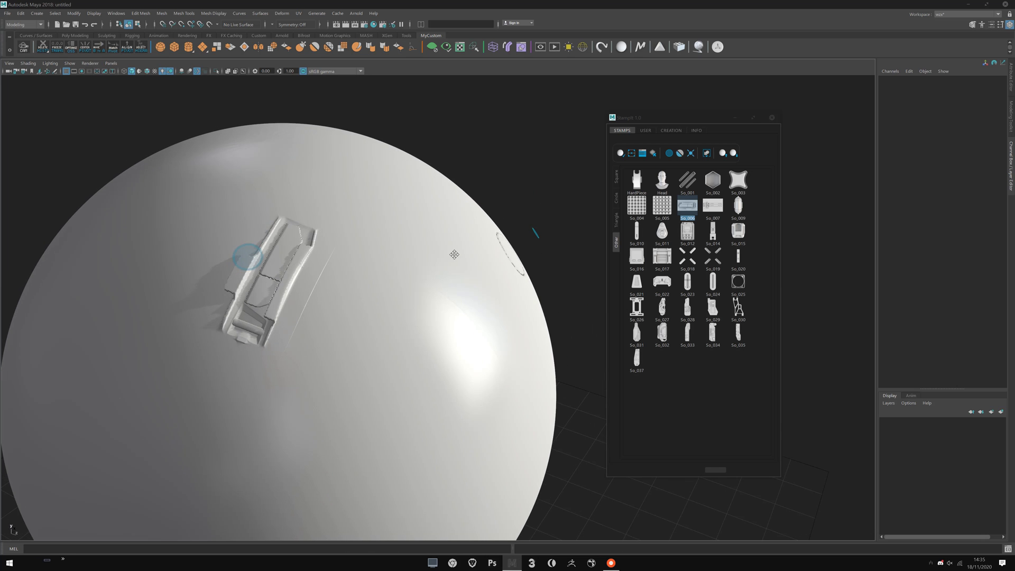
pyautogui.keyDown('alt'); pyautogui.moveTo(454, 254); pyautogui.dragTo(418, 283, button='middle'); pyautogui.keyUp('alt')
pyautogui.scroll(2, 381, 292)
# Select the polygon sphere and open its StampIt displacement settings.
pyautogui.click(400, 365)
pyautogui.keyDown('alt'); pyautogui.moveTo(398, 362); pyautogui.dragTo(429, 312, button='middle'); pyautogui.keyUp('alt')
pyautogui.scroll(-2, 484, 240)
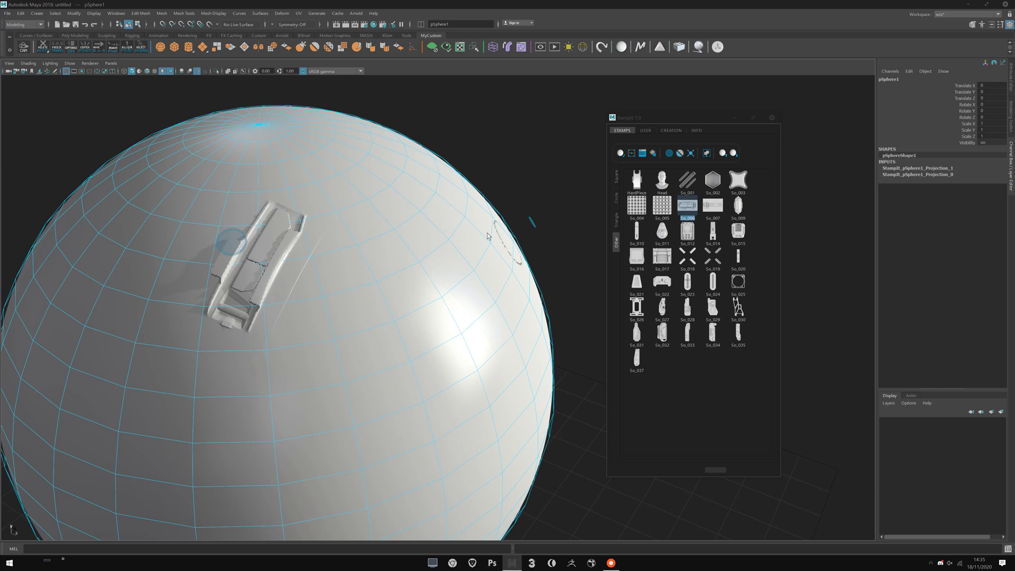
pyautogui.click(512, 162)
pyautogui.click(477, 278)
pyautogui.click(533, 222)
pyautogui.click(532, 222)
pyautogui.click(461, 146)
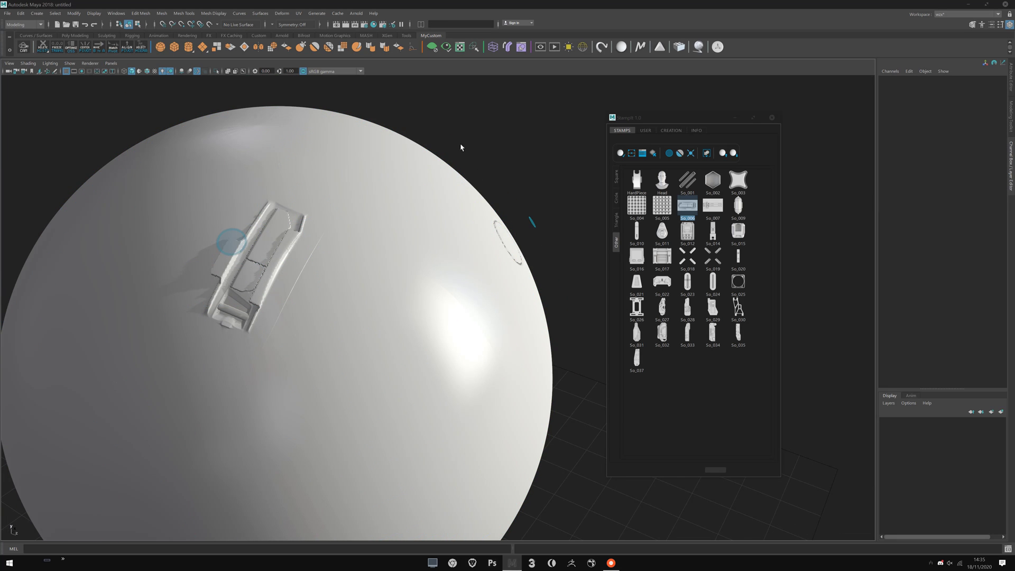
pyautogui.moveTo(463, 122); pyautogui.dragTo(280, 307)
pyautogui.moveTo(664, 116); pyautogui.dragTo(674, 118)
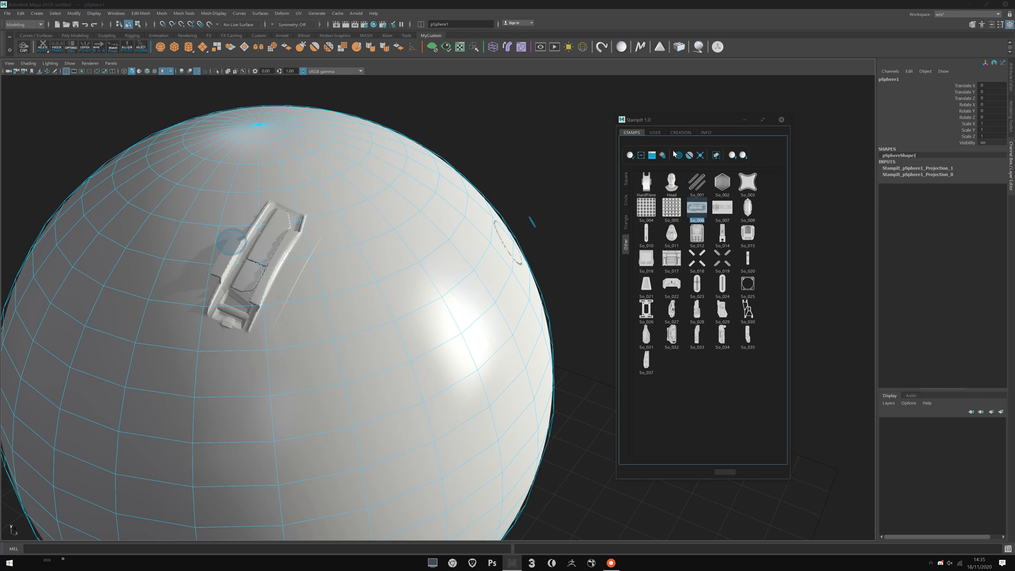
pyautogui.click(689, 155)
# Arrange the displacement settings and StampIt windows so both stay clear of the stamp.
pyautogui.moveTo(271, 105); pyautogui.dragTo(435, 89)
pyautogui.moveTo(725, 129); pyautogui.dragTo(797, 139)
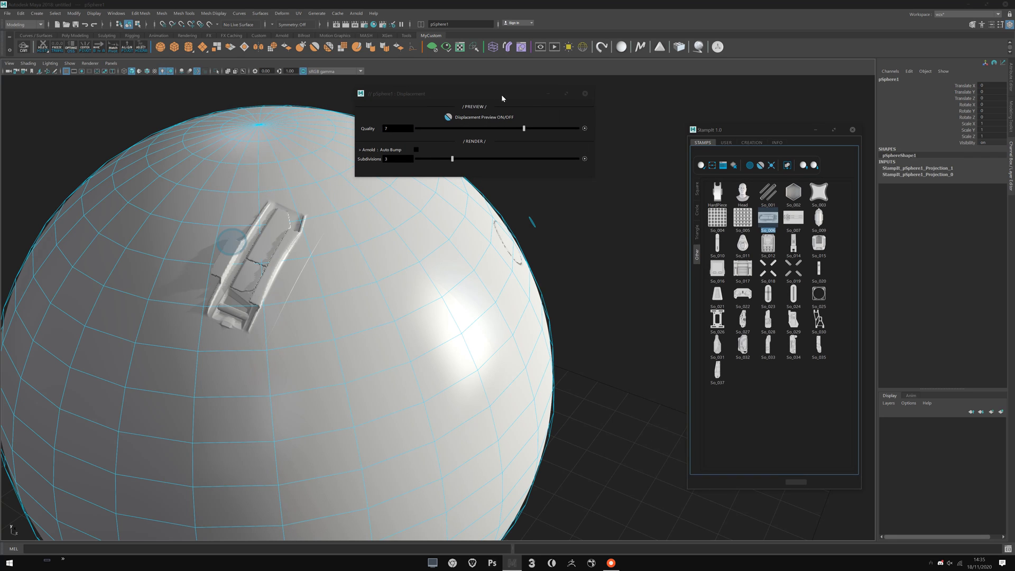
pyautogui.moveTo(501, 96); pyautogui.dragTo(552, 97)
# Examine the displaced So_006 stamp on the sphere from several distances and angles.
pyautogui.keyDown('alt'); pyautogui.moveTo(432, 231); pyautogui.dragTo(439, 264); pyautogui.keyUp('alt')
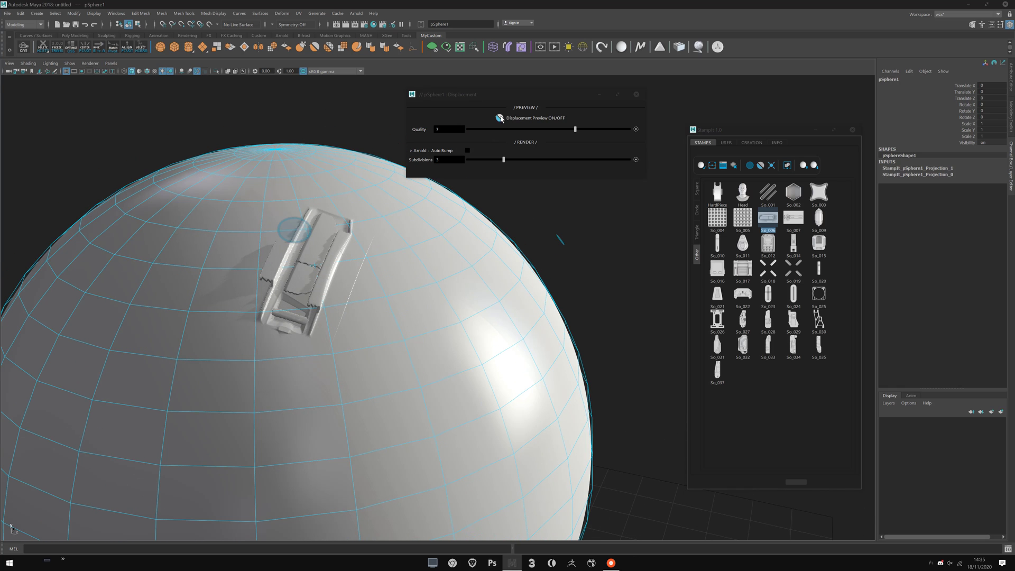
pyautogui.keyDown('alt'); pyautogui.moveTo(482, 263); pyautogui.dragTo(437, 320, button='right'); pyautogui.keyUp('alt')
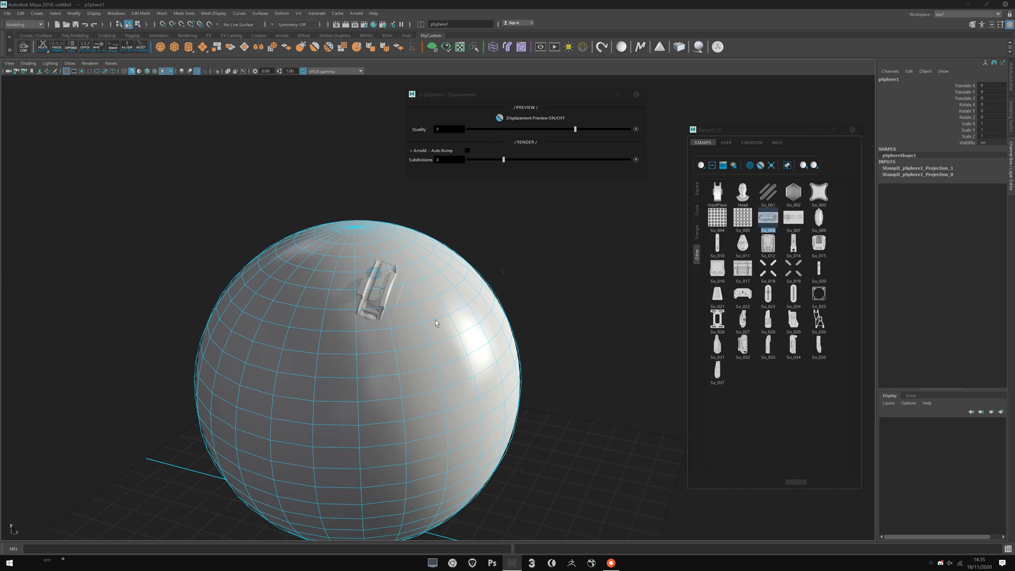
pyautogui.keyDown('alt'); pyautogui.moveTo(437, 320); pyautogui.dragTo(418, 329); pyautogui.keyUp('alt')
pyautogui.keyDown('alt'); pyautogui.moveTo(427, 250); pyautogui.dragTo(416, 273, button='middle'); pyautogui.keyUp('alt')
pyautogui.keyDown('alt'); pyautogui.moveTo(416, 273); pyautogui.dragTo(429, 244); pyautogui.keyUp('alt')
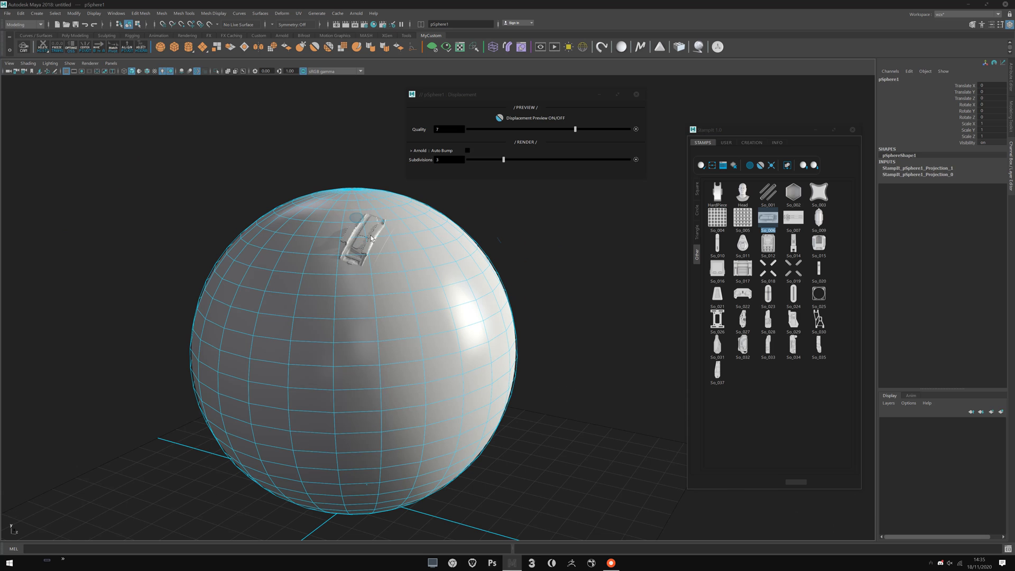
pyautogui.keyDown('alt'); pyautogui.moveTo(428, 244); pyautogui.dragTo(416, 269, button='middle'); pyautogui.keyUp('alt')
pyautogui.keyDown('alt'); pyautogui.moveTo(417, 270); pyautogui.dragTo(454, 300, button='right'); pyautogui.keyUp('alt')
pyautogui.click(579, 271)
pyautogui.click(469, 277)
pyautogui.keyDown('alt'); pyautogui.moveTo(439, 267); pyautogui.dragTo(459, 277, button='right'); pyautogui.keyUp('alt')
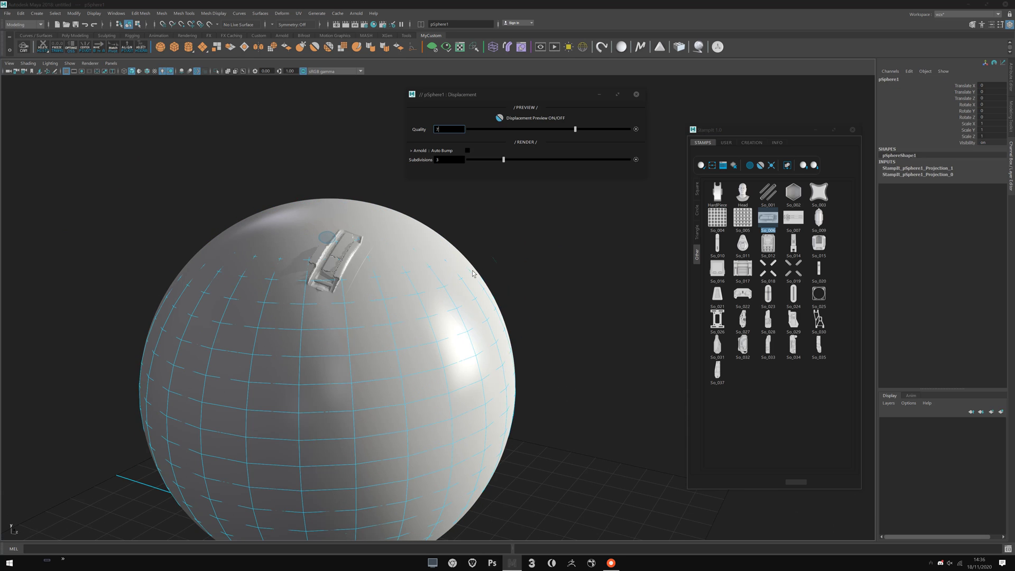
pyautogui.keyDown('alt'); pyautogui.moveTo(459, 277); pyautogui.dragTo(443, 286, button='middle'); pyautogui.keyUp('alt')
pyautogui.keyDown('alt'); pyautogui.moveTo(442, 286); pyautogui.dragTo(439, 233); pyautogui.keyUp('alt')
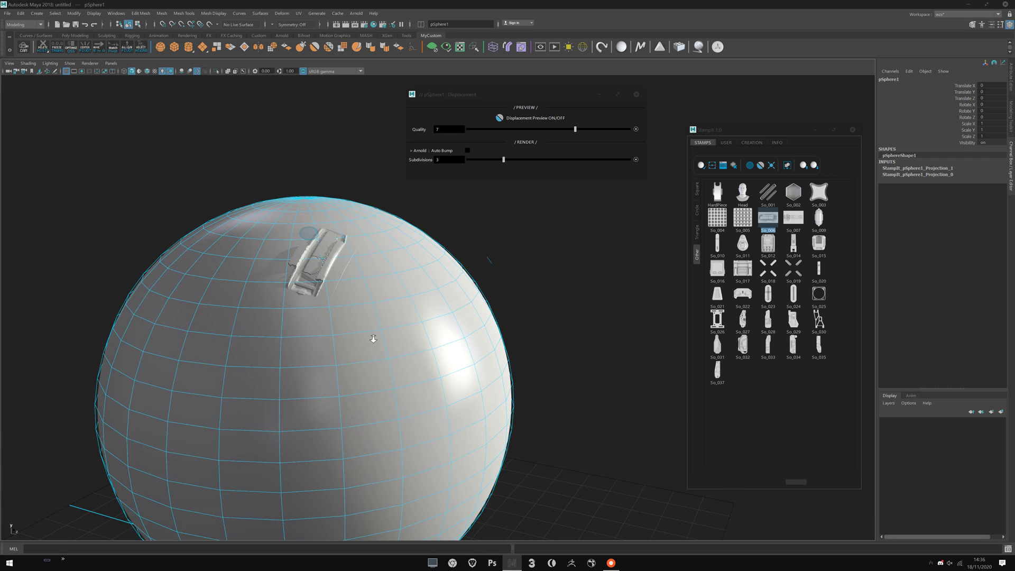
pyautogui.scroll(3, 372, 342)
pyautogui.keyDown('alt'); pyautogui.moveTo(338, 288); pyautogui.dragTo(437, 322); pyautogui.keyUp('alt')
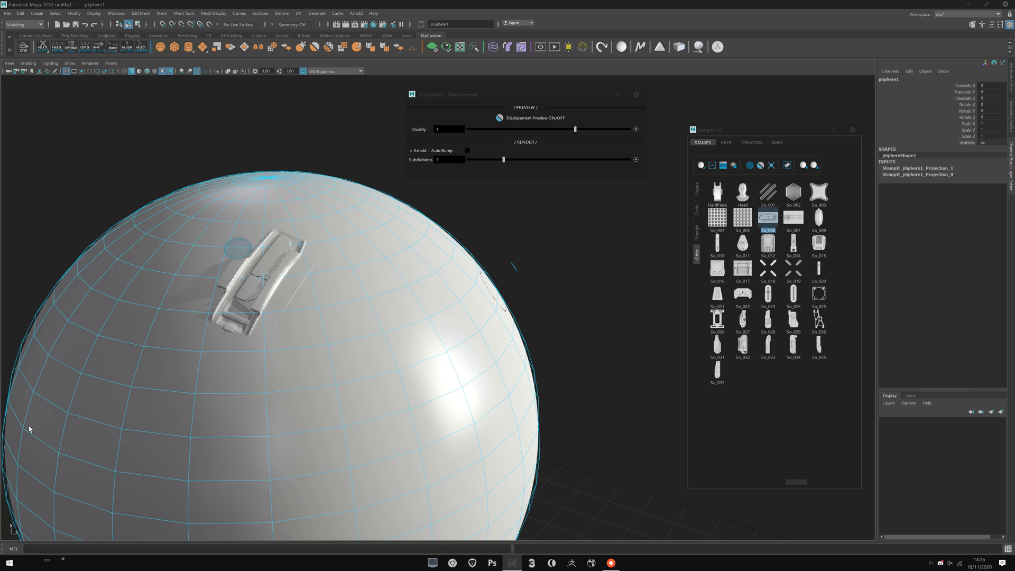
# Switch the sphere's smooth mesh preview off and on several times to compare the stamp's displacement, ending with it on.
pyautogui.keyDown('alt'); pyautogui.moveTo(30, 429); pyautogui.dragTo(171, 365); pyautogui.keyUp('alt')
pyautogui.press('1')
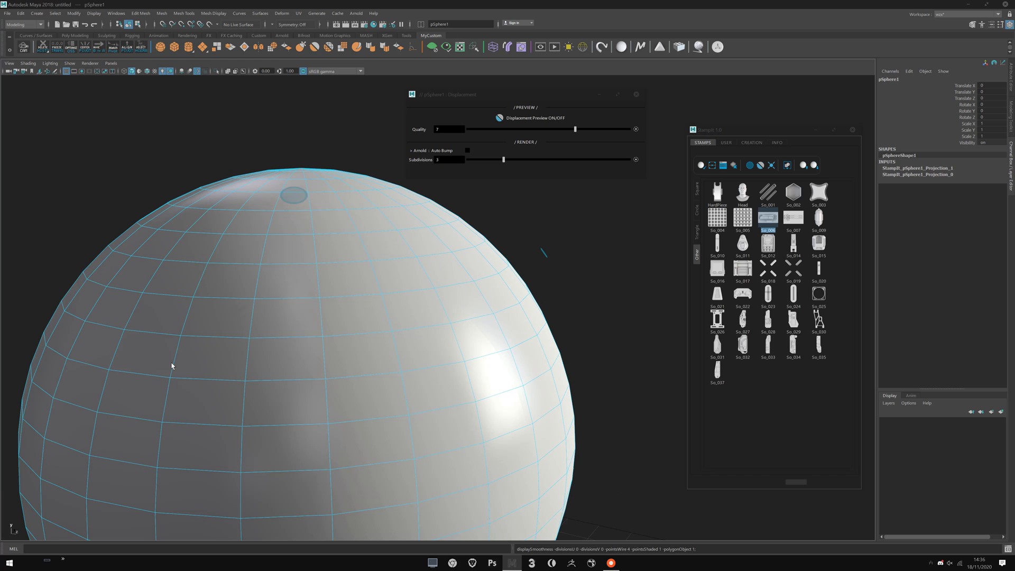
pyautogui.press('3')
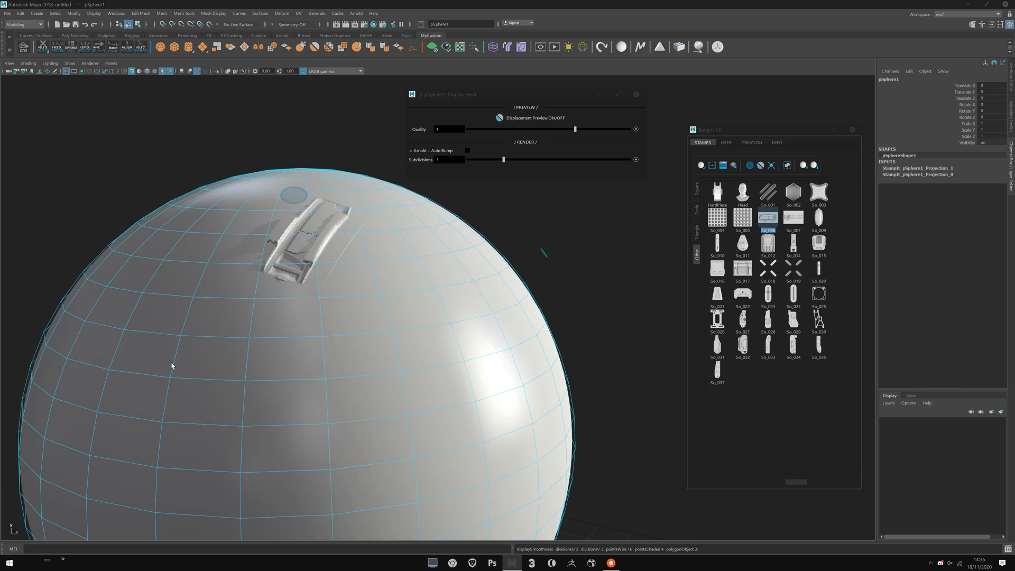
pyautogui.press('1')
pyautogui.press('3')
pyautogui.press('1')
pyautogui.press('3')
# Deselect the sphere and inspect the So_006 stamp's edge detail up close.
pyautogui.keyDown('alt'); pyautogui.moveTo(358, 312); pyautogui.dragTo(355, 297); pyautogui.keyUp('alt')
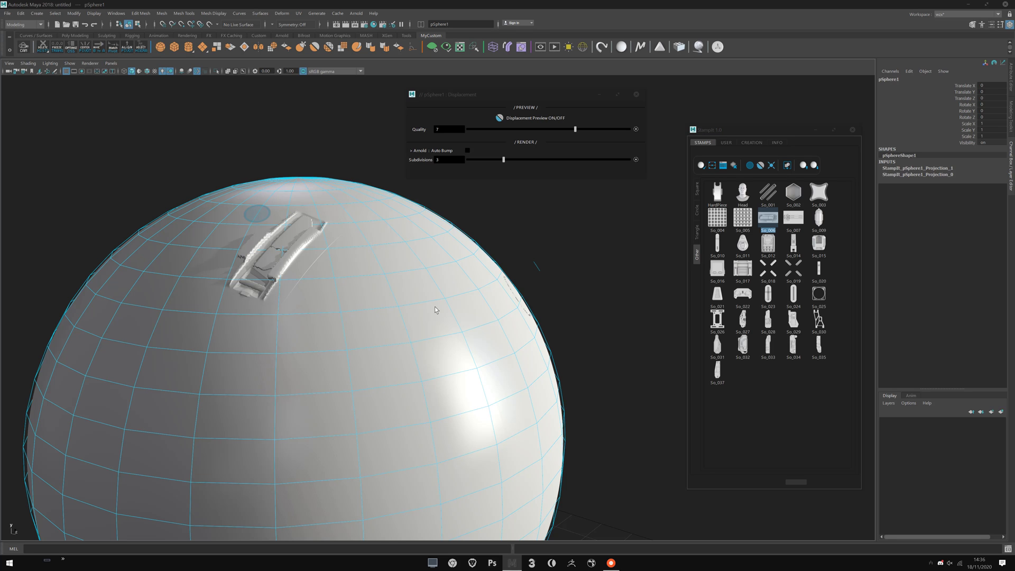
pyautogui.keyDown('alt'); pyautogui.moveTo(434, 310); pyautogui.dragTo(404, 319); pyautogui.keyUp('alt')
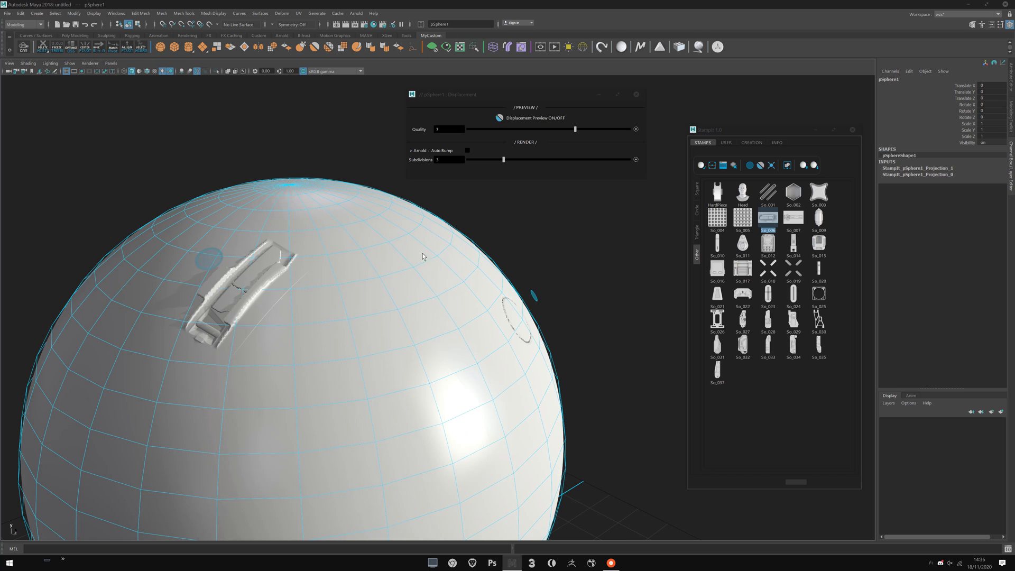
pyautogui.keyDown('alt'); pyautogui.moveTo(423, 254); pyautogui.dragTo(468, 269); pyautogui.keyUp('alt')
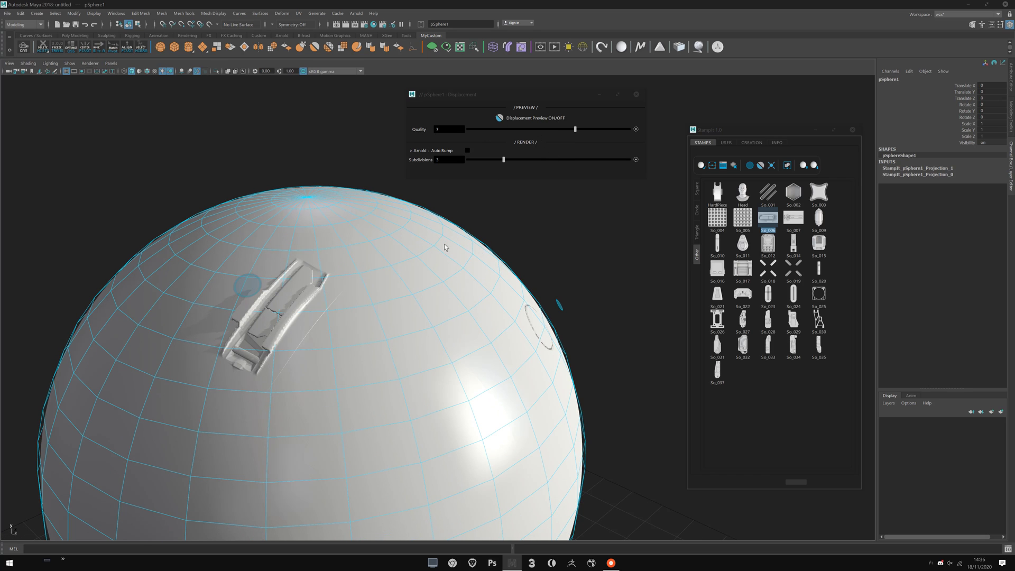
pyautogui.click(312, 153)
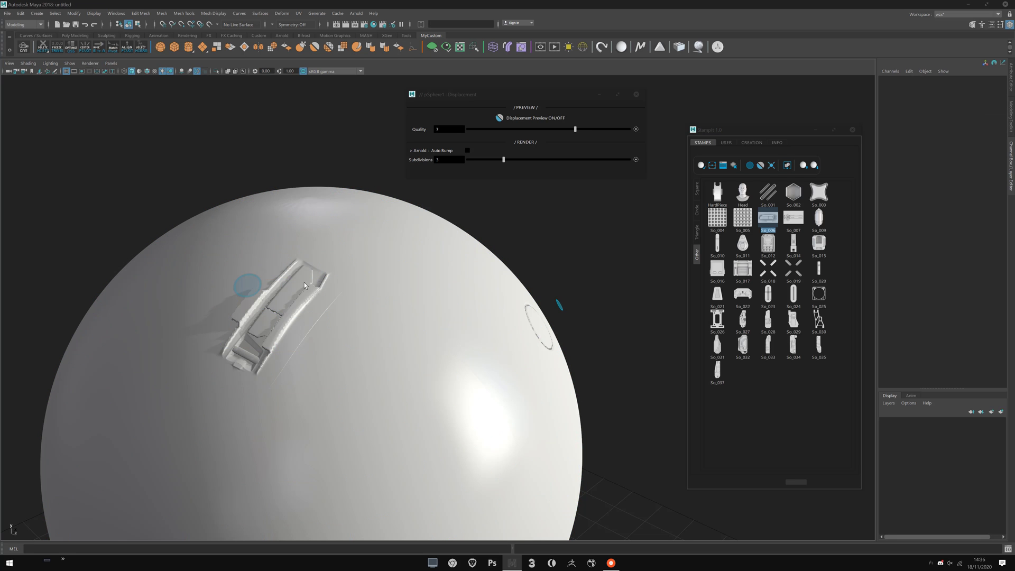
pyautogui.keyDown('alt'); pyautogui.moveTo(301, 318); pyautogui.dragTo(335, 349); pyautogui.keyUp('alt')
pyautogui.keyDown('alt'); pyautogui.moveTo(336, 349); pyautogui.dragTo(507, 569, button='right'); pyautogui.keyUp('alt')
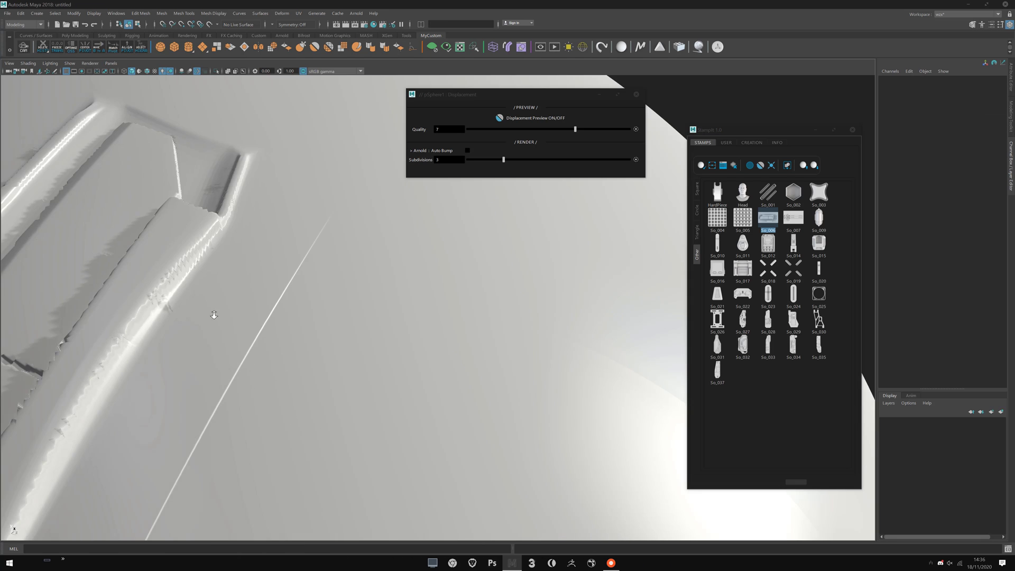
pyautogui.keyDown('alt'); pyautogui.moveTo(213, 317); pyautogui.dragTo(296, 315, button='middle'); pyautogui.keyUp('alt')
pyautogui.keyDown('alt'); pyautogui.moveTo(295, 315); pyautogui.dragTo(233, 302, button='right'); pyautogui.keyUp('alt')
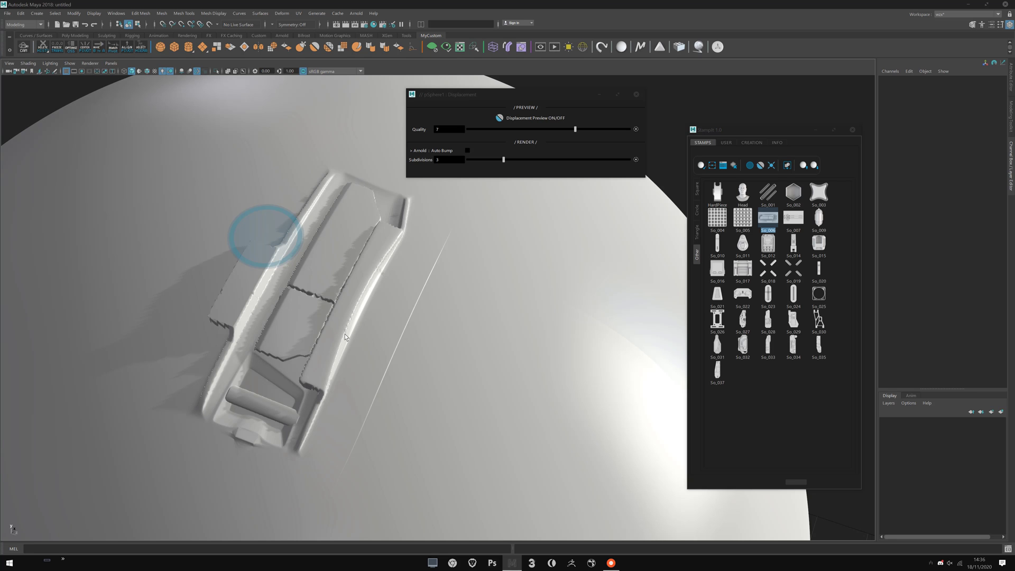
pyautogui.keyDown('alt'); pyautogui.moveTo(339, 294); pyautogui.dragTo(312, 254, button='right'); pyautogui.keyUp('alt')
# Slide the So_006 stamp's controller sideways off the stamp, to about X -15.7, Y 109.9.
pyautogui.click(310, 255)
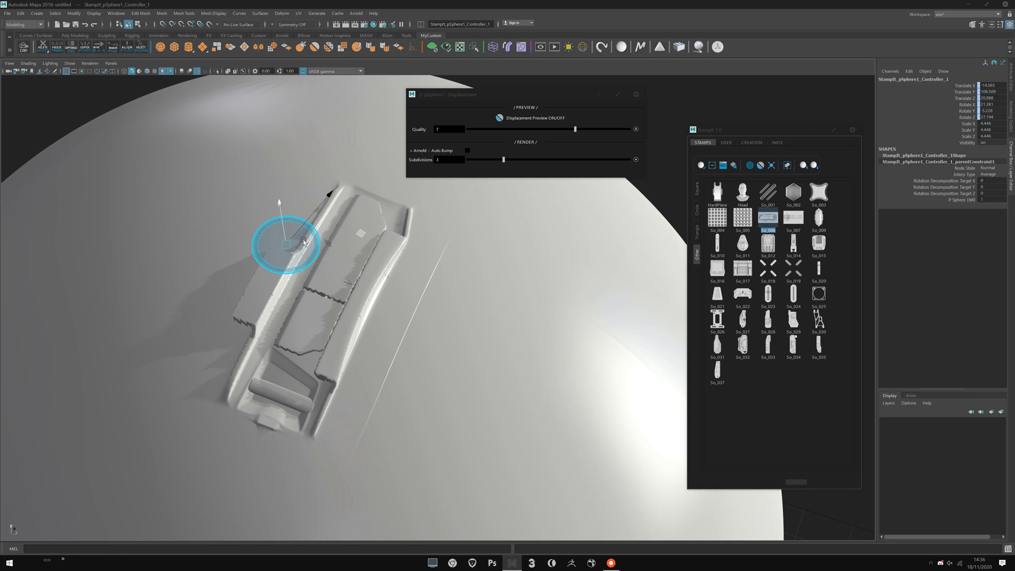
pyautogui.moveTo(361, 233); pyautogui.dragTo(295, 206)
pyautogui.keyDown('alt'); pyautogui.moveTo(426, 315); pyautogui.dragTo(364, 324, button='right'); pyautogui.keyUp('alt')
pyautogui.keyDown('alt'); pyautogui.moveTo(364, 324); pyautogui.dragTo(347, 330, button='middle'); pyautogui.keyUp('alt')
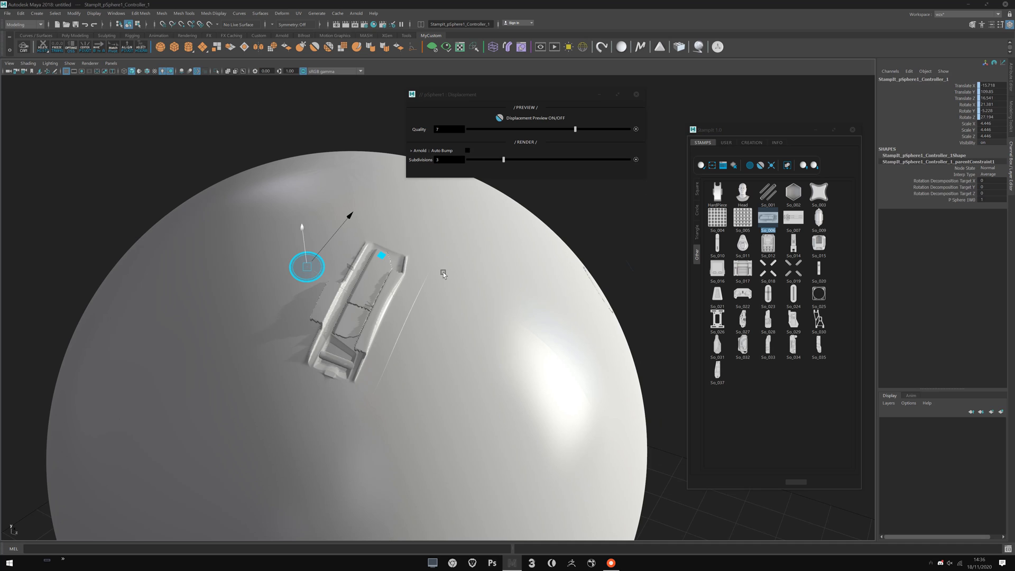
# Select the sphere and raise its displacement preview Quality to 10, checking the stamp's edges.
pyautogui.click(442, 271)
pyautogui.moveTo(574, 129); pyautogui.dragTo(650, 135)
pyautogui.keyDown('alt'); pyautogui.moveTo(484, 365); pyautogui.dragTo(494, 391); pyautogui.keyUp('alt')
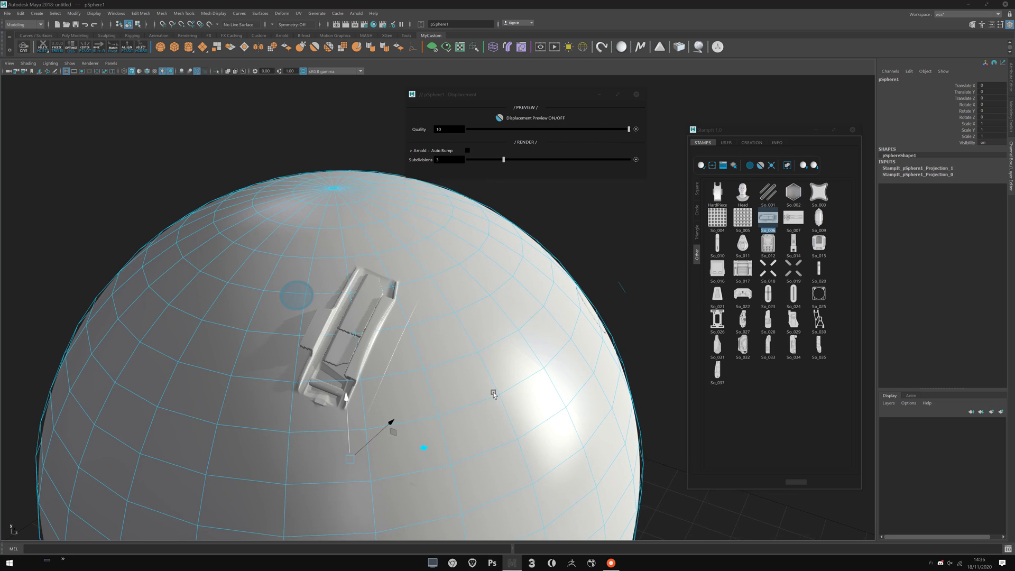
pyautogui.keyDown('alt'); pyautogui.moveTo(493, 391); pyautogui.dragTo(521, 378, button='right'); pyautogui.keyUp('alt')
pyautogui.keyDown('alt'); pyautogui.moveTo(520, 378); pyautogui.dragTo(473, 314); pyautogui.keyUp('alt')
pyautogui.moveTo(628, 129)
pyautogui.mouseDown()
pyautogui.moveTo(529, 131)
pyautogui.moveTo(616, 136)
pyautogui.mouseUp()
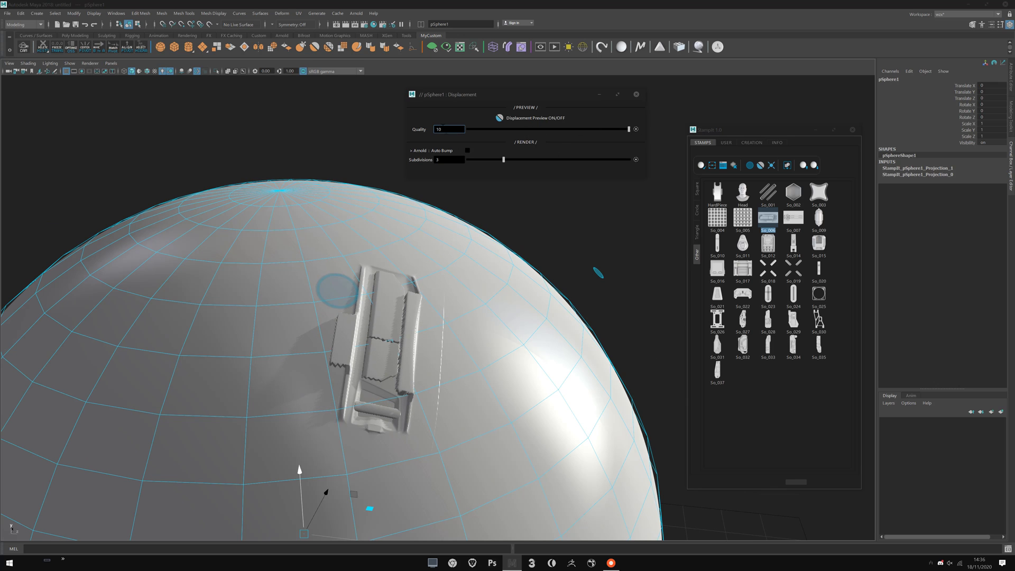
pyautogui.keyDown('alt'); pyautogui.moveTo(452, 265); pyautogui.dragTo(470, 292); pyautogui.keyUp('alt')
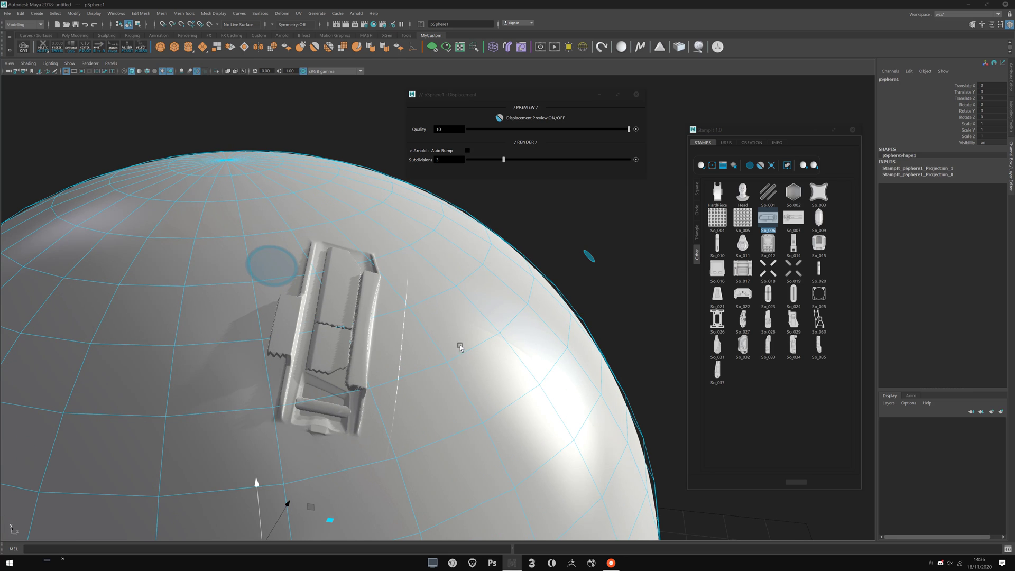
# Lower the sphere's displacement preview Quality to 1.
pyautogui.keyDown('alt'); pyautogui.moveTo(461, 347); pyautogui.dragTo(443, 281); pyautogui.keyUp('alt')
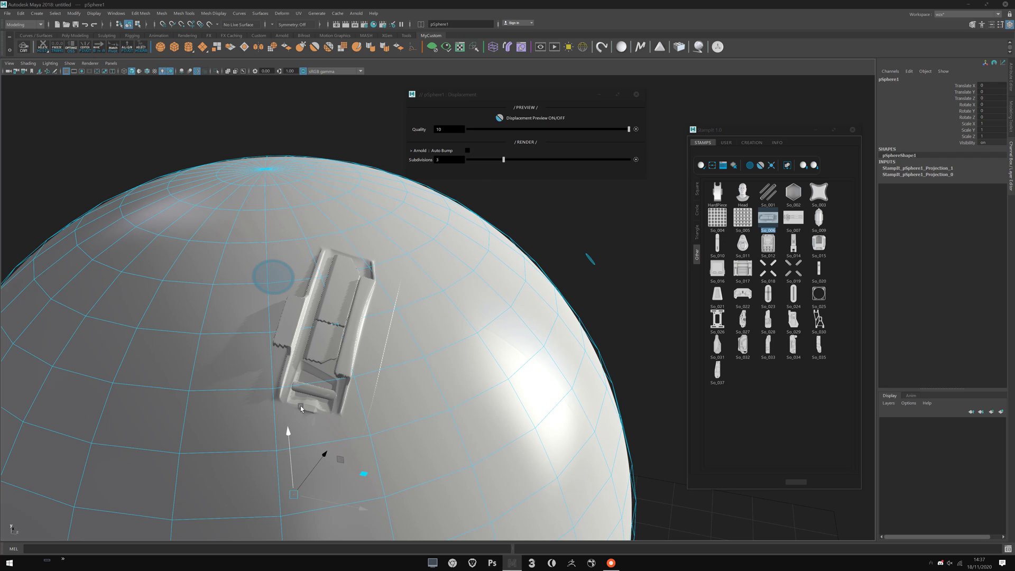
pyautogui.moveTo(505, 130)
pyautogui.mouseDown()
pyautogui.moveTo(486, 130)
pyautogui.moveTo(565, 130)
pyautogui.moveTo(494, 132)
pyautogui.mouseUp()
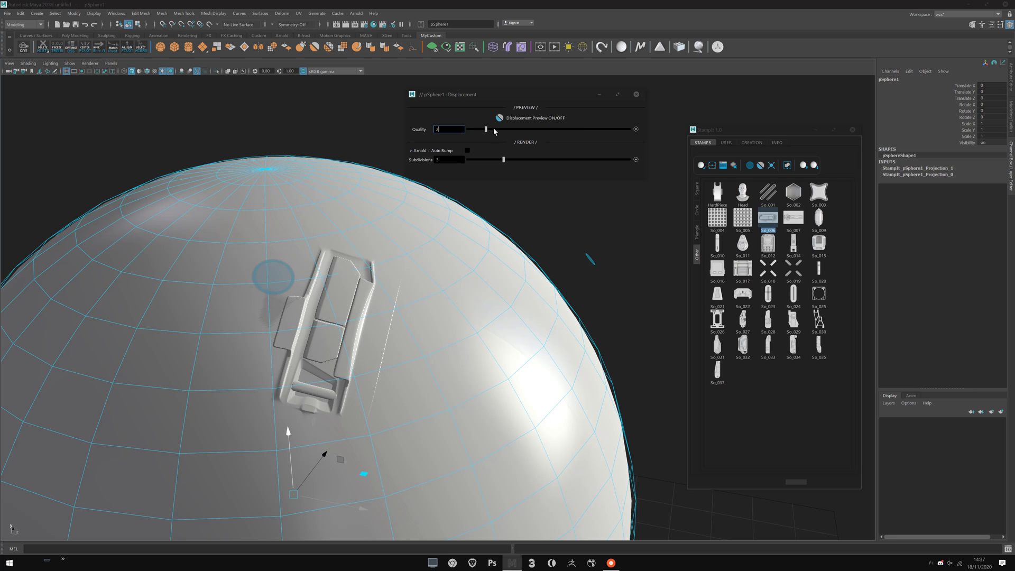
pyautogui.scroll(-3, 536, 320)
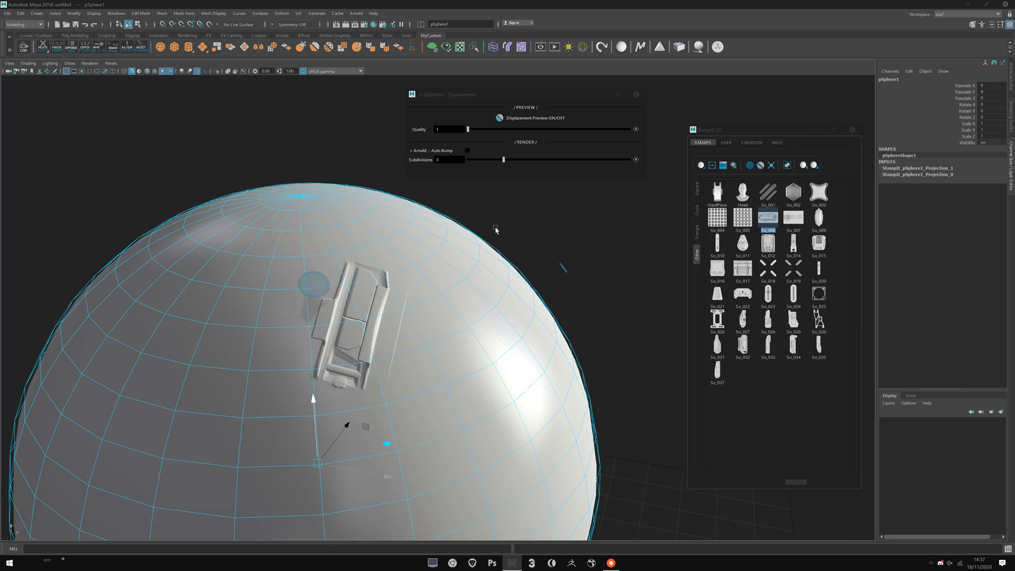
# Deselect the sphere and inspect the So_006 stamp's displaced edges from several angles and distances.
pyautogui.click(555, 224)
pyautogui.moveTo(563, 225)
pyautogui.keyDown('alt'); pyautogui.mouseDown()
pyautogui.moveTo(536, 215)
pyautogui.moveTo(547, 219)
pyautogui.mouseUp(); pyautogui.keyUp('alt')
pyautogui.keyDown('alt'); pyautogui.moveTo(499, 335); pyautogui.dragTo(603, 317); pyautogui.keyUp('alt')
pyautogui.keyDown('alt'); pyautogui.moveTo(399, 217); pyautogui.dragTo(381, 254); pyautogui.keyUp('alt')
pyautogui.scroll(3, 382, 255)
pyautogui.keyDown('alt'); pyautogui.moveTo(383, 257); pyautogui.dragTo(464, 362, button='middle'); pyautogui.keyUp('alt')
pyautogui.moveTo(463, 362)
pyautogui.keyDown('alt'); pyautogui.mouseDown()
pyautogui.moveTo(394, 303)
pyautogui.moveTo(471, 344)
pyautogui.mouseUp(); pyautogui.keyUp('alt')
pyautogui.scroll(3, 471, 344)
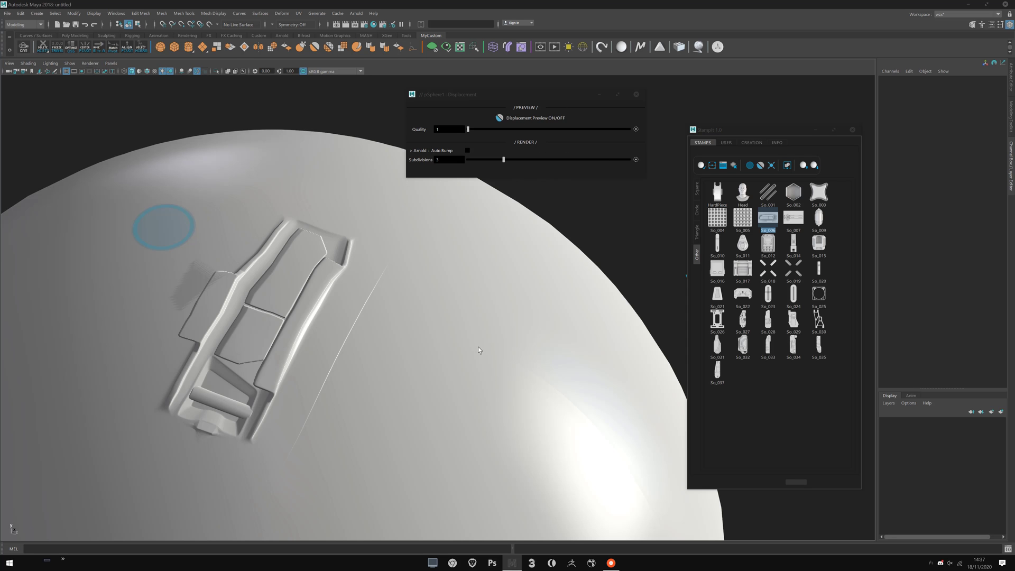
pyautogui.scroll(-5, 478, 347)
pyautogui.keyDown('alt'); pyautogui.moveTo(478, 347); pyautogui.dragTo(421, 350, button='middle'); pyautogui.keyUp('alt')
pyautogui.scroll(-2, 421, 350)
pyautogui.keyDown('alt'); pyautogui.moveTo(421, 350); pyautogui.dragTo(431, 298); pyautogui.keyUp('alt')
pyautogui.scroll(2, 425, 279)
# Move the StampIt and Displacement windows away from the sphere and view it as a whole.
pyautogui.moveTo(741, 130); pyautogui.dragTo(894, 178)
pyautogui.moveTo(521, 96); pyautogui.dragTo(464, 95)
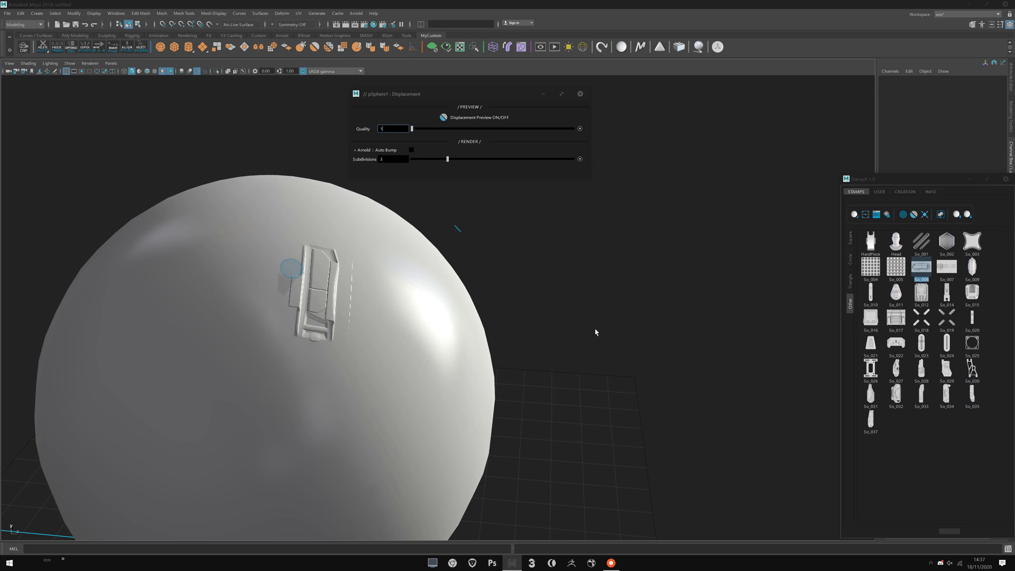
pyautogui.keyDown('alt'); pyautogui.moveTo(595, 332); pyautogui.dragTo(395, 259); pyautogui.keyUp('alt')
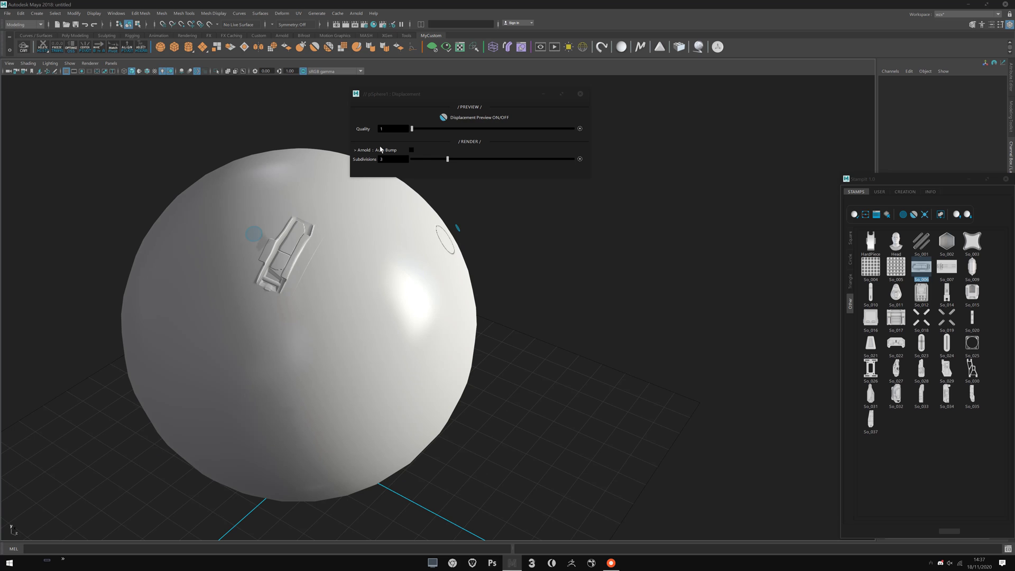
pyautogui.keyDown('alt'); pyautogui.moveTo(528, 266); pyautogui.dragTo(481, 248); pyautogui.keyUp('alt')
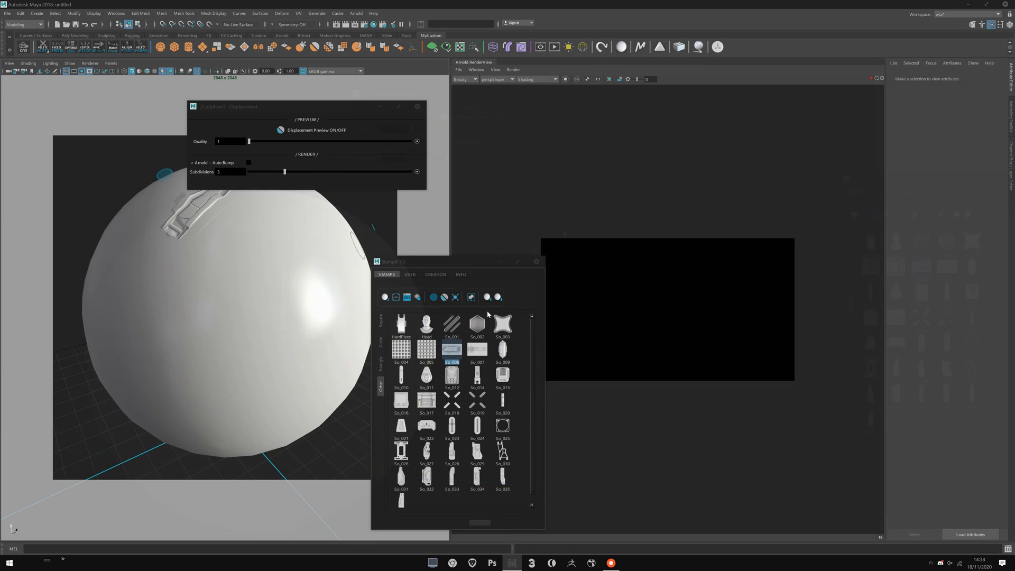
# Start an Arnold render with the sphere selected and expand its shape's Arnold Subdivision attributes, keeping the StampIt window clear of the render.
pyautogui.click(321, 266)
pyautogui.click(870, 78)
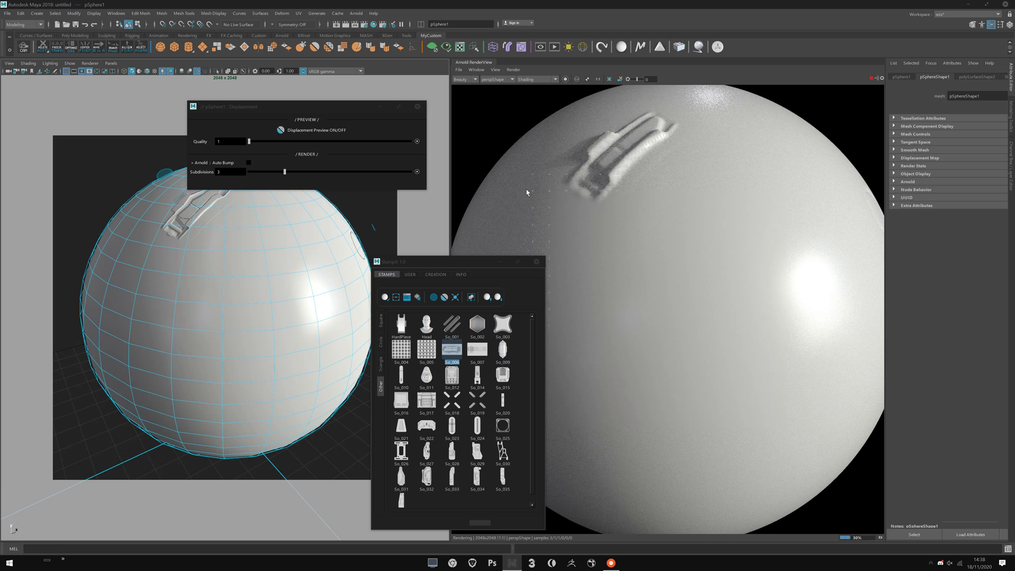
pyautogui.click(910, 182)
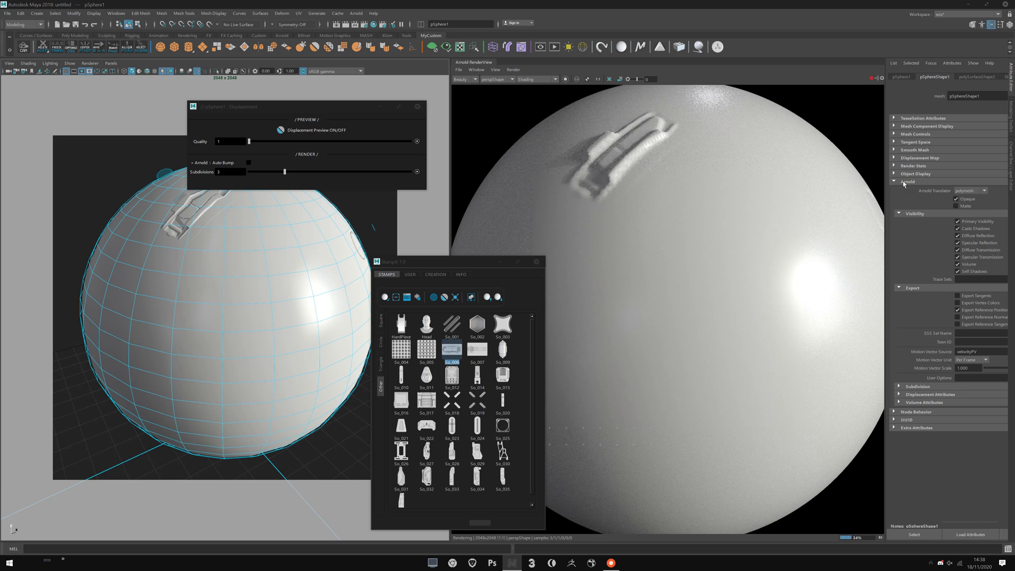
pyautogui.click(916, 222)
pyautogui.click(916, 222)
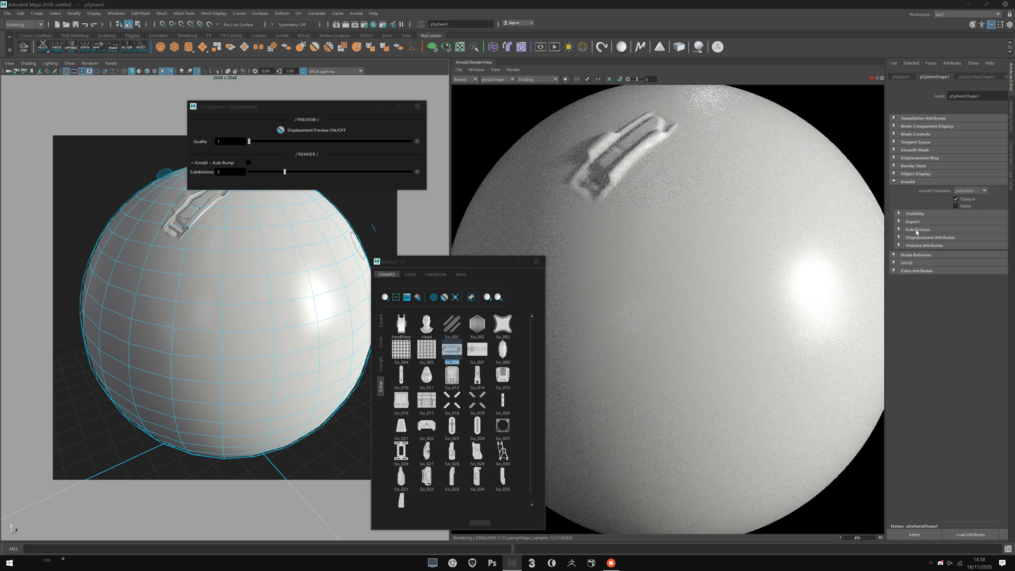
pyautogui.click(922, 229)
pyautogui.moveTo(886, 250); pyautogui.dragTo(850, 248)
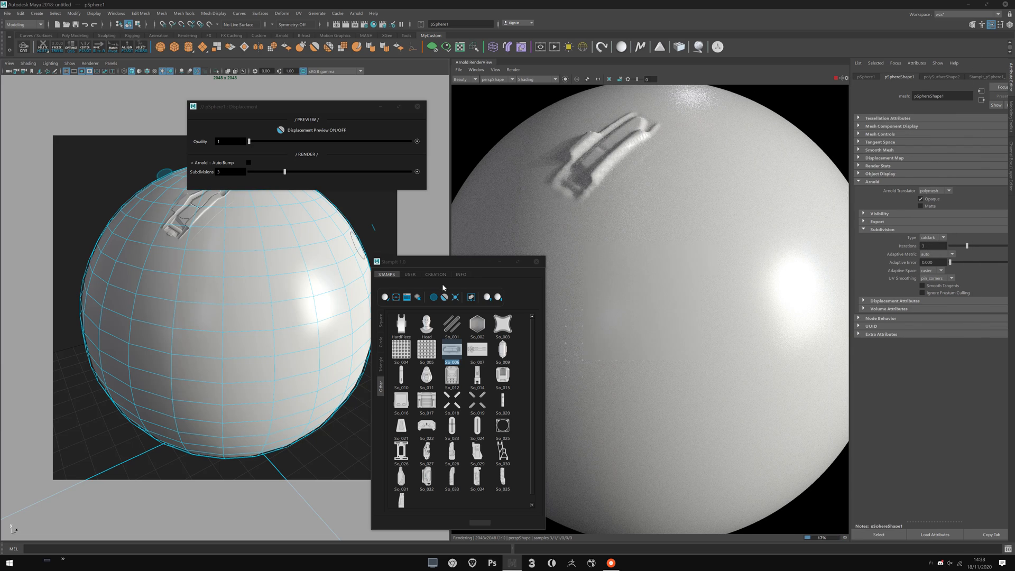
pyautogui.moveTo(399, 261); pyautogui.dragTo(322, 254)
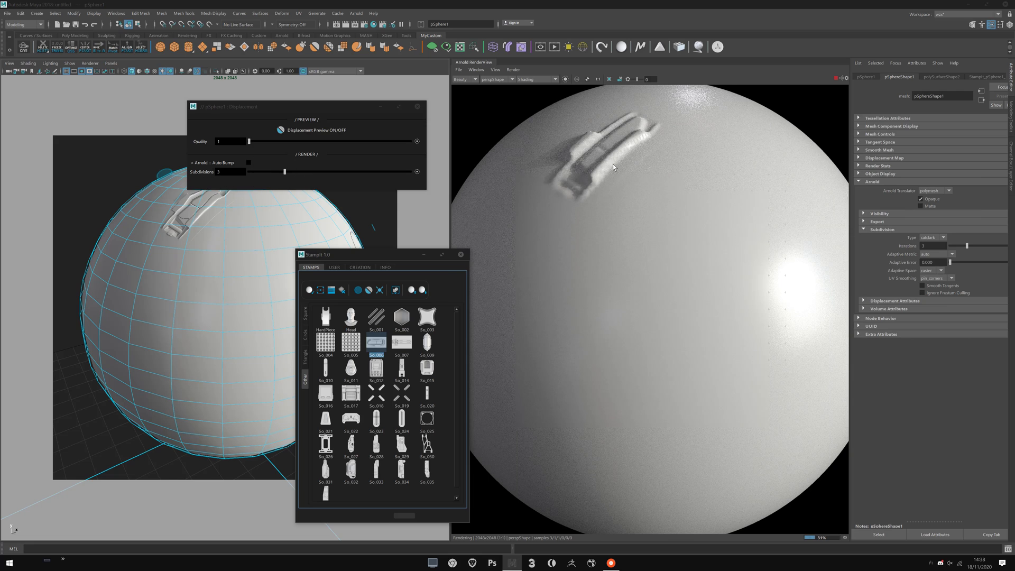
# Store a snapshot of the current render and set the render view's shading mode to Wireframe.
pyautogui.click(845, 538)
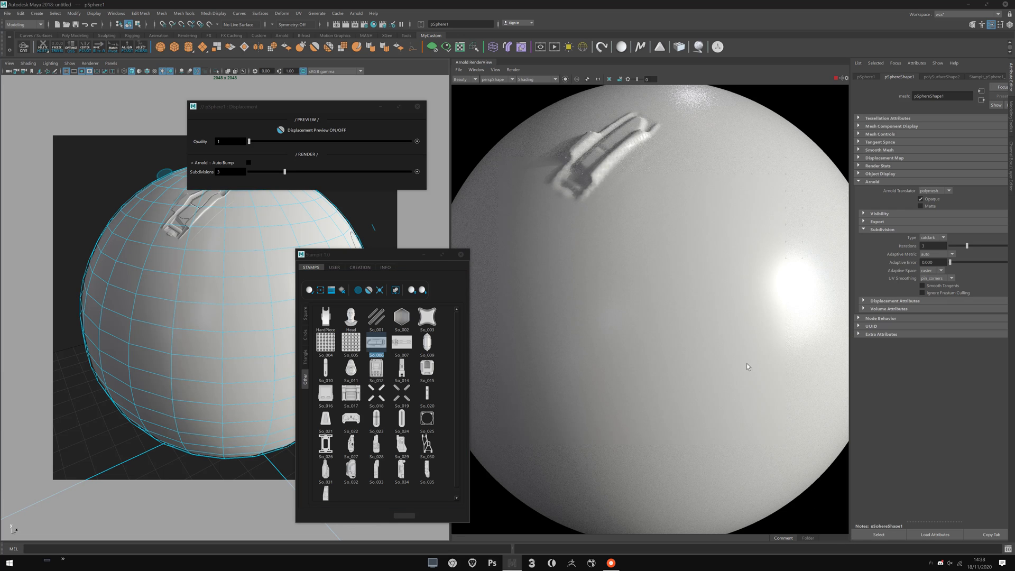
pyautogui.click(534, 80)
pyautogui.click(527, 108)
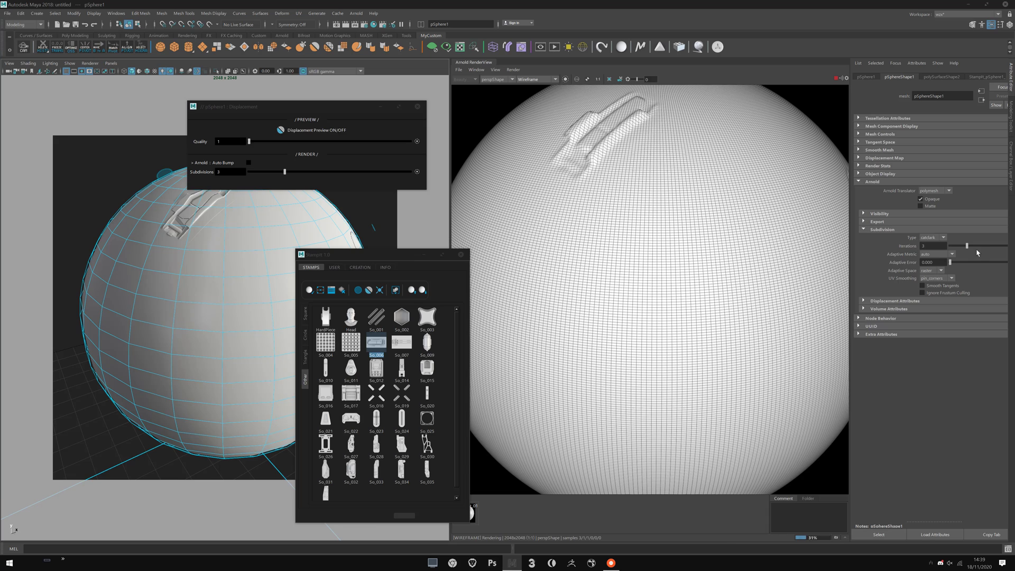
# Set the sphere's Arnold subdivision Iterations to 6 and return the render view to Shading mode.
pyautogui.moveTo(974, 250); pyautogui.dragTo(990, 249)
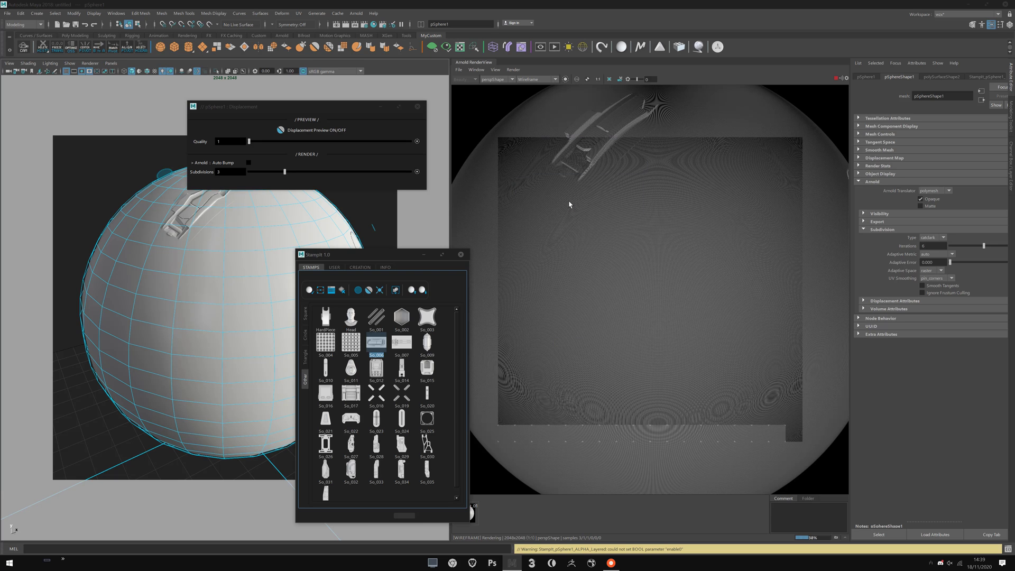
pyautogui.click(535, 79)
pyautogui.click(532, 88)
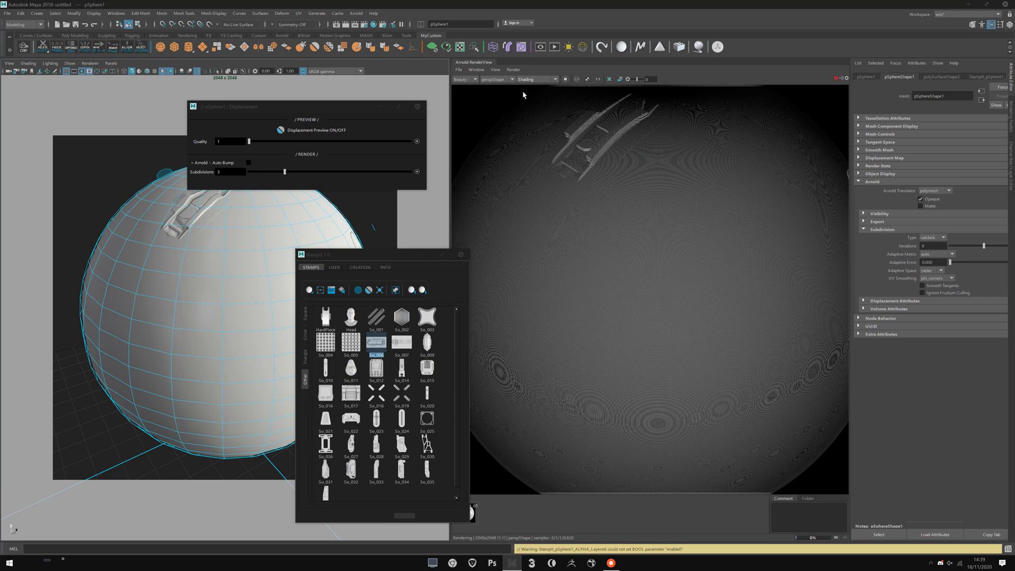
# Limit the render to a region around the So_006 stamp and inspect its displaced detail up close.
pyautogui.moveTo(545, 228); pyautogui.dragTo(527, 239)
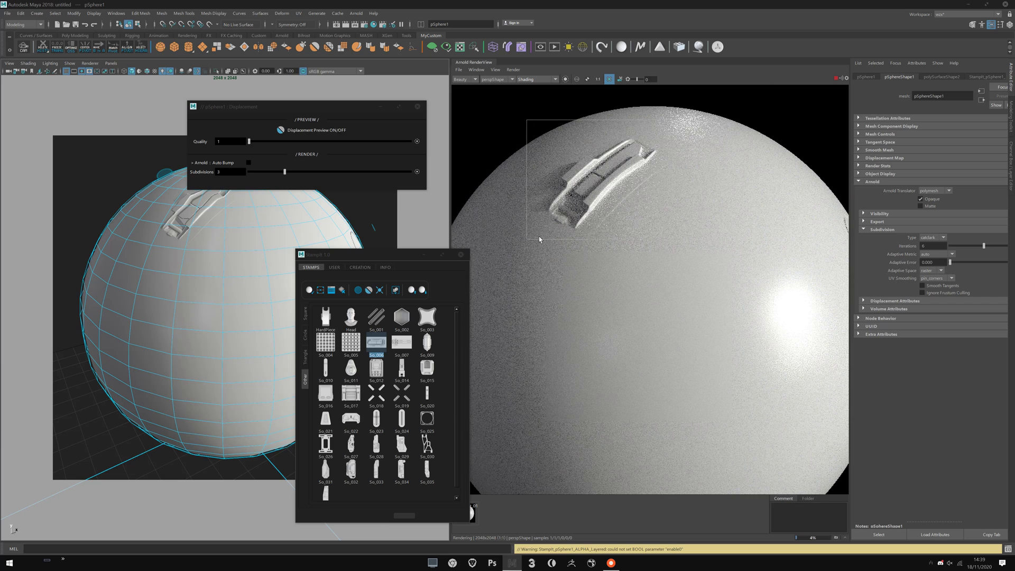
pyautogui.scroll(3, 582, 219)
pyautogui.moveTo(676, 246); pyautogui.dragTo(636, 281, button='middle')
pyautogui.scroll(3, 632, 276)
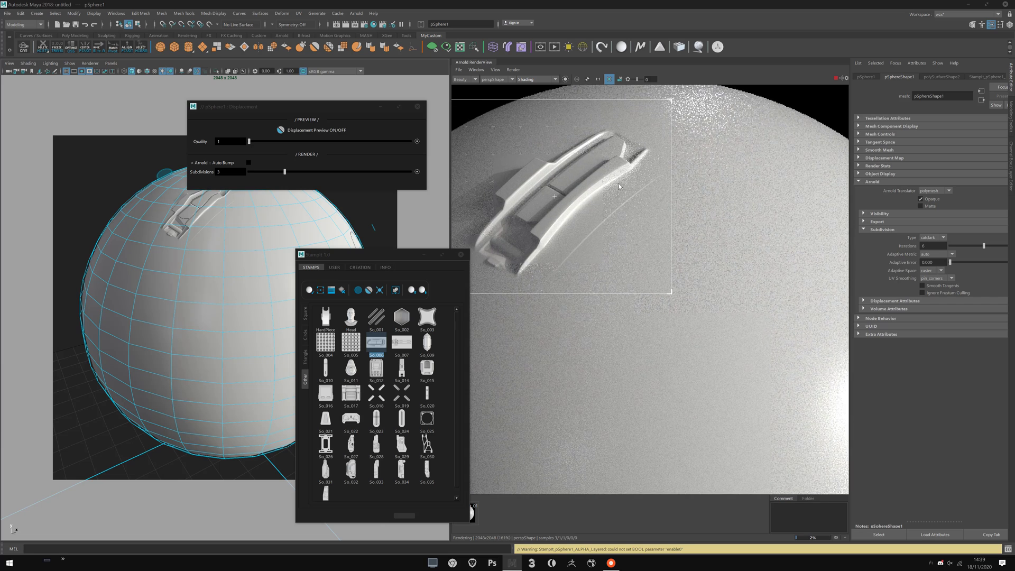
pyautogui.moveTo(475, 218); pyautogui.dragTo(594, 238, button='middle')
pyautogui.scroll(-6, 697, 277)
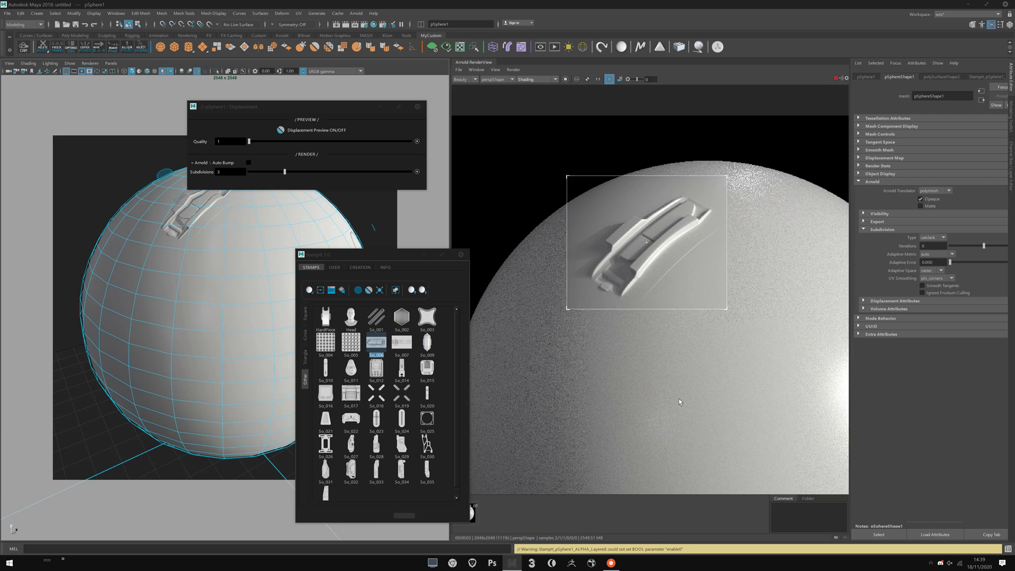
pyautogui.scroll(-1, 712, 334)
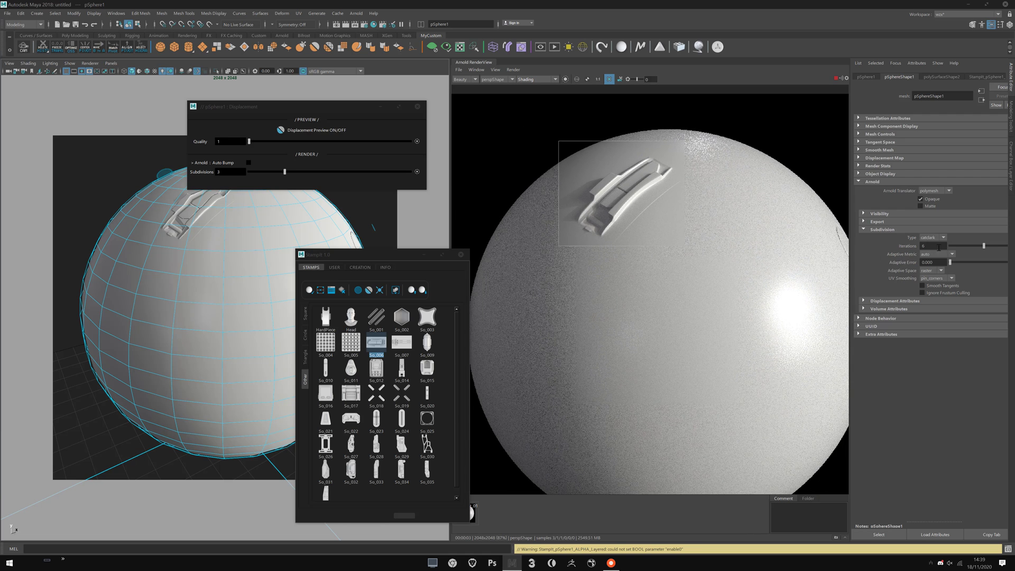
# Check the circular stamp near the sphere's edge with a render region drawn around it.
pyautogui.moveTo(609, 309); pyautogui.dragTo(486, 284, button='middle')
pyautogui.moveTo(699, 184)
pyautogui.mouseDown()
pyautogui.moveTo(705, 219)
pyautogui.moveTo(750, 278)
pyautogui.mouseUp()
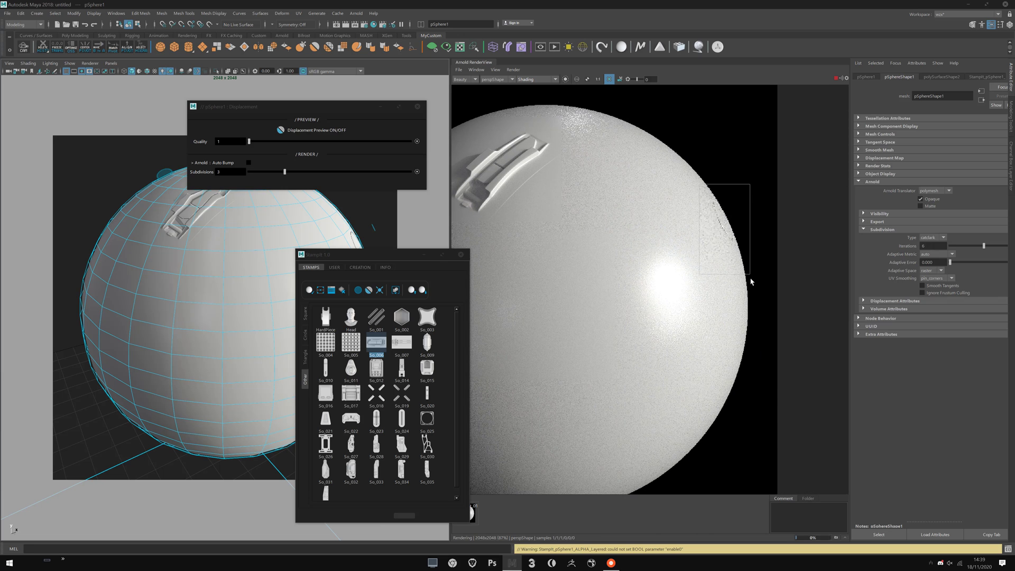
pyautogui.scroll(1, 621, 317)
pyautogui.moveTo(620, 317); pyautogui.dragTo(691, 333, button='middle')
# Redraw the render region around the So_006 stamp and store a snapshot of the result.
pyautogui.moveTo(649, 116); pyautogui.dragTo(489, 248)
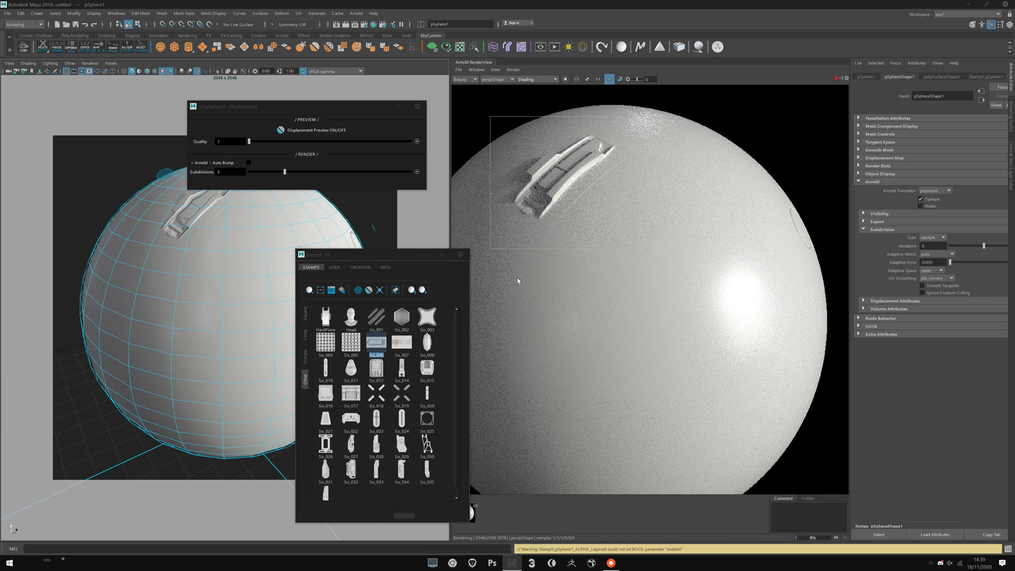
pyautogui.moveTo(522, 310); pyautogui.dragTo(567, 325, button='middle')
pyautogui.click(835, 538)
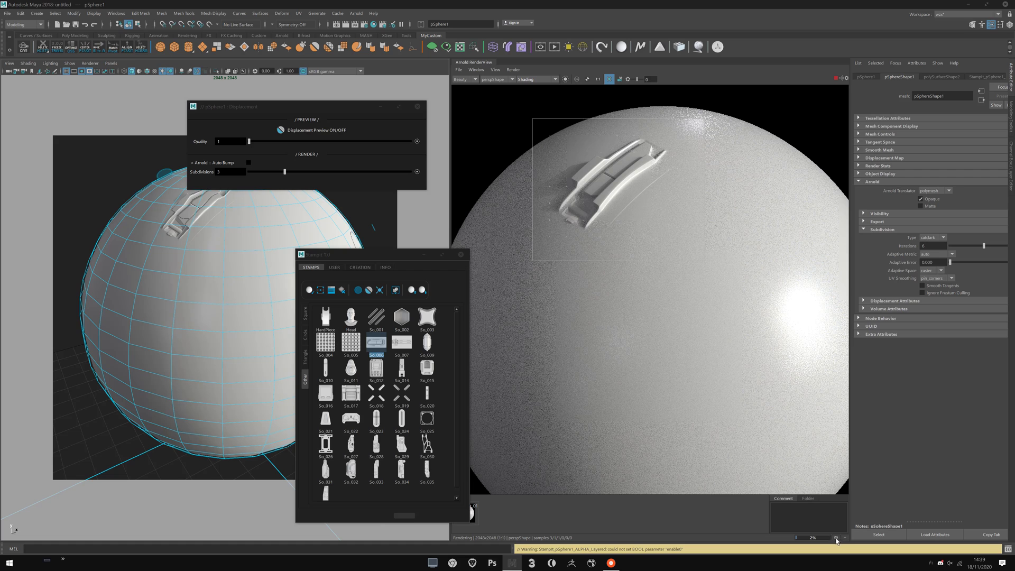
pyautogui.click(836, 537)
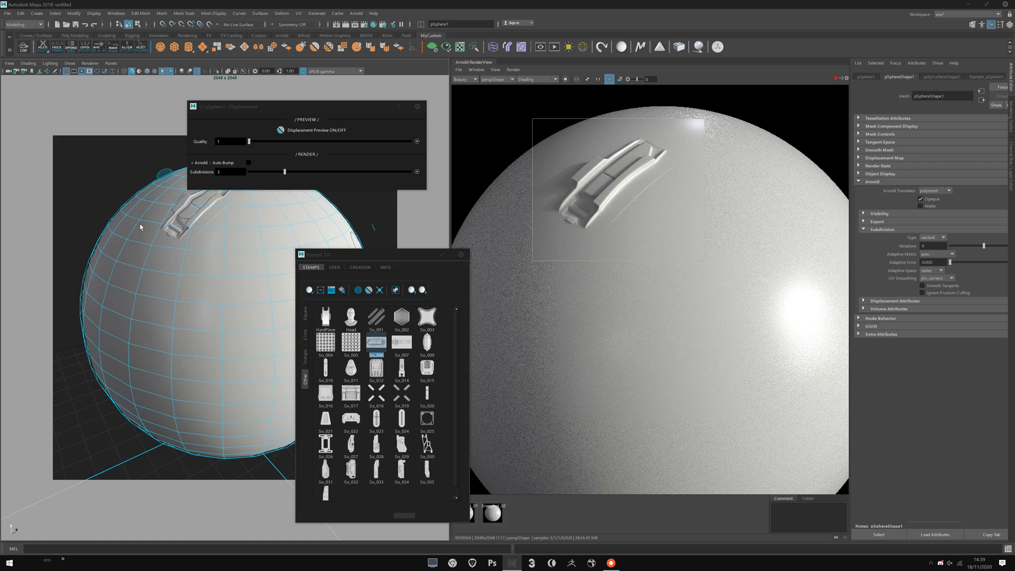
# Enable Arnold Auto Bump for the sphere and view the So_006 stamp's re-rendered detail.
pyautogui.click(249, 163)
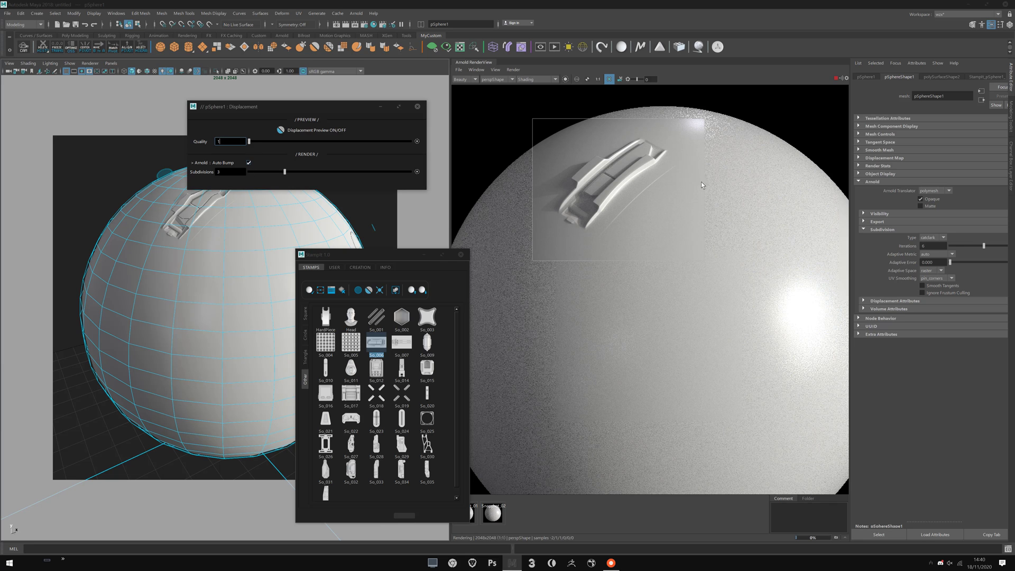
pyautogui.moveTo(702, 183); pyautogui.dragTo(710, 196, button='middle')
pyautogui.scroll(1, 674, 204)
pyautogui.scroll(1, 640, 221)
pyautogui.moveTo(641, 221); pyautogui.dragTo(661, 233, button='middle')
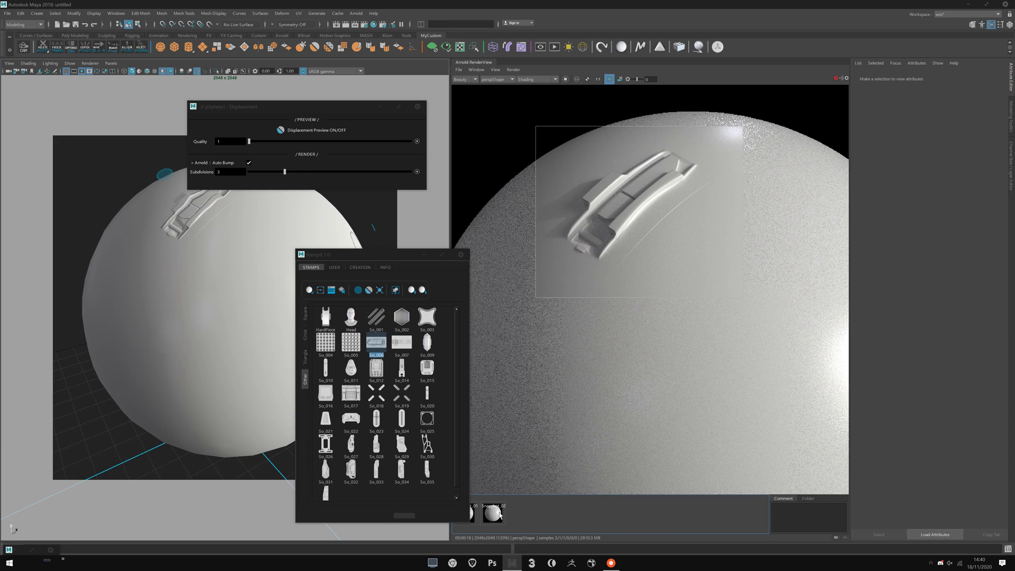
# Compare the Auto Bump render of the So_006 stamp with the latest stored snapshot.
pyautogui.scroll(1, 621, 243)
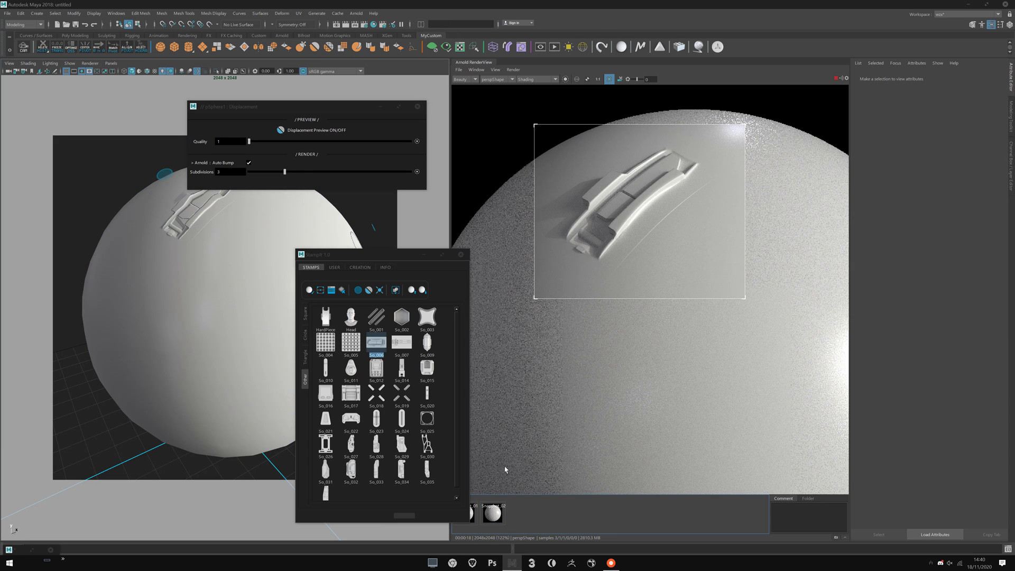
pyautogui.click(499, 520)
pyautogui.click(494, 514)
pyautogui.click(494, 514)
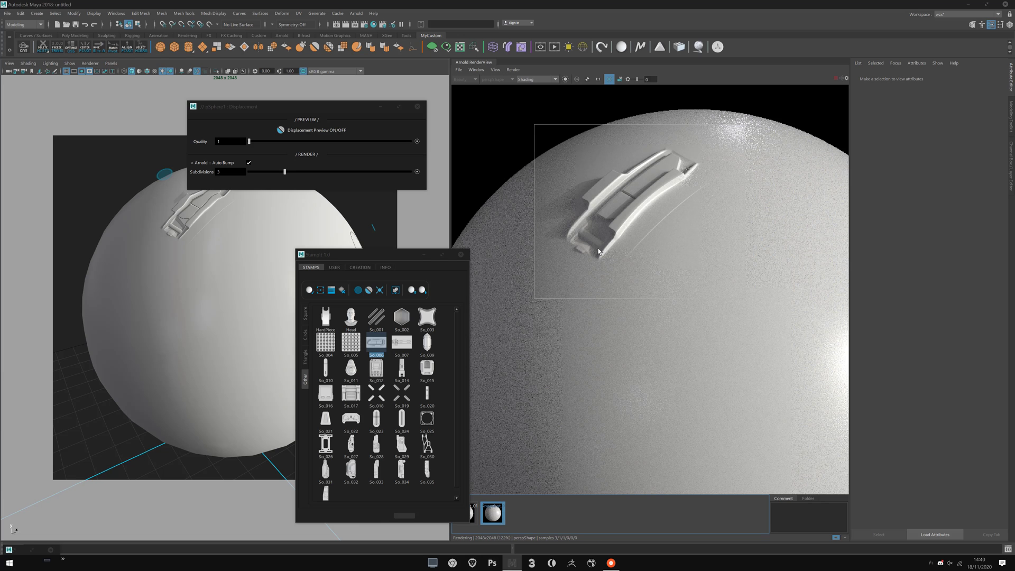
pyautogui.scroll(-2, 672, 340)
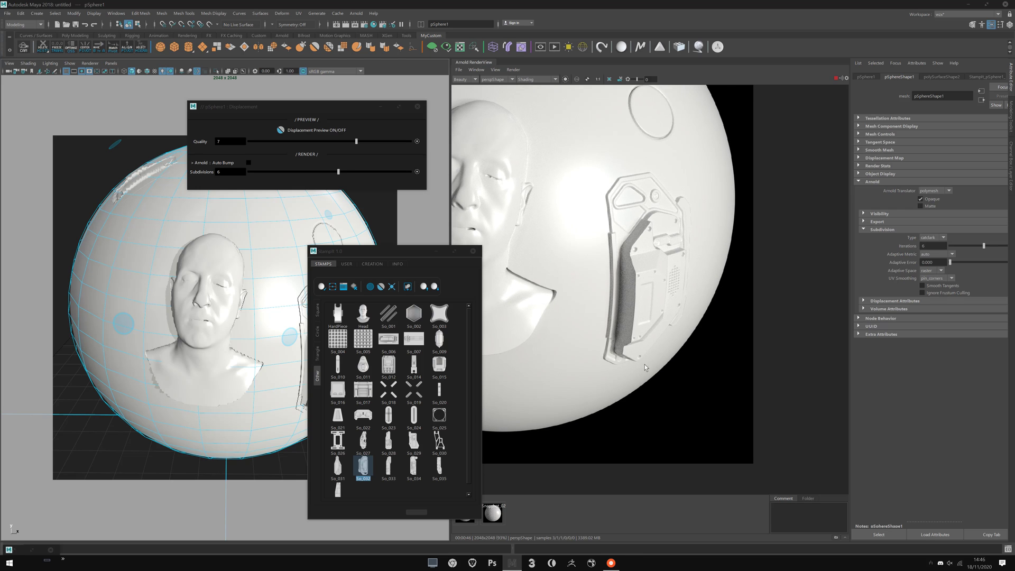
# Examine the rendered Head and So_032 stamps up close and in the full sphere render.
pyautogui.scroll(-2, 580, 227)
pyautogui.scroll(4, 580, 226)
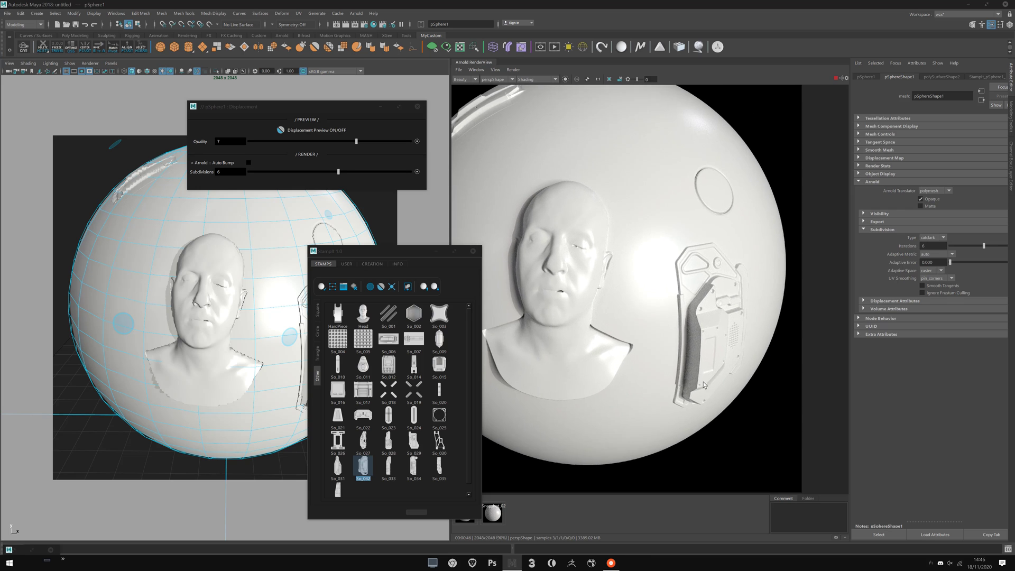
pyautogui.scroll(1, 531, 281)
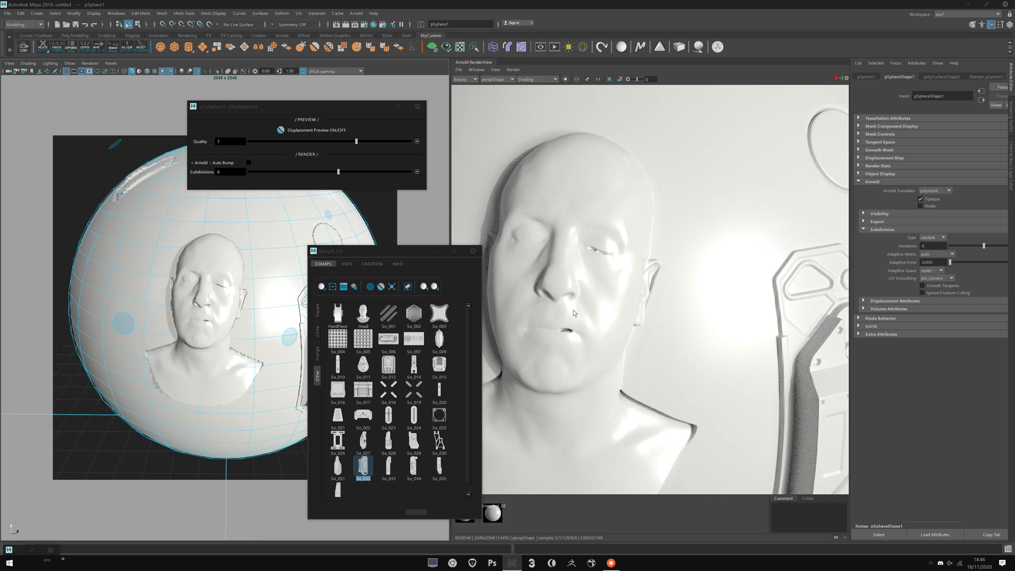
pyautogui.scroll(-5, 642, 331)
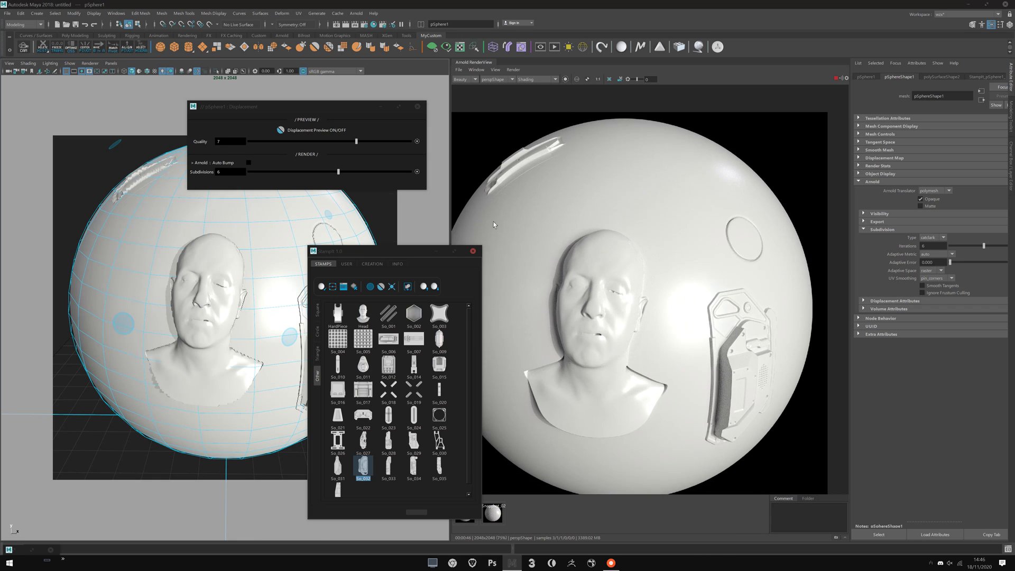
pyautogui.moveTo(611, 269); pyautogui.dragTo(664, 255, button='middle')
# Close the sphere's Displacement window, move the StampIt window off the sphere and deselect the sphere.
pyautogui.click(417, 106)
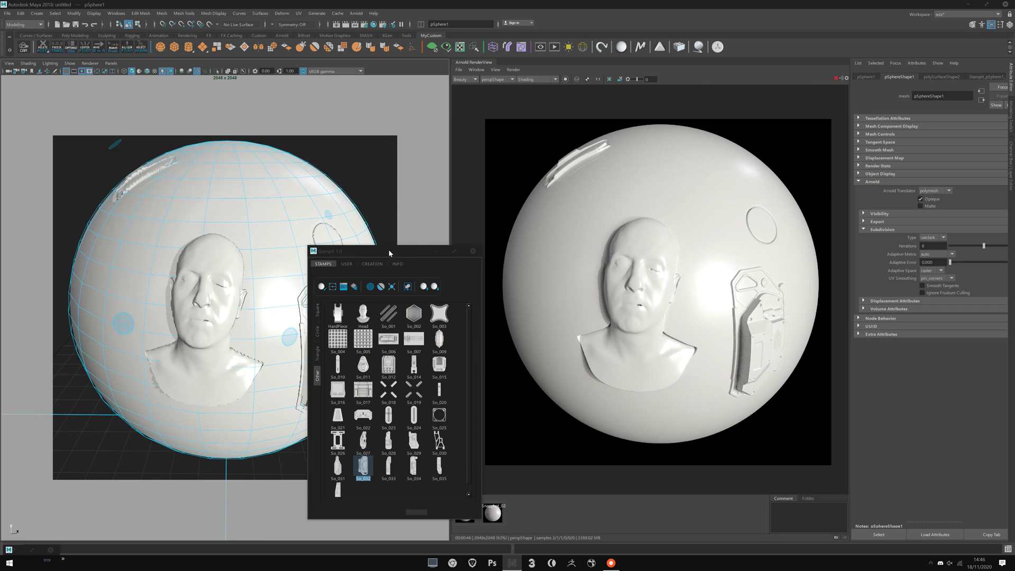
pyautogui.moveTo(370, 251); pyautogui.dragTo(458, 244)
pyautogui.click(190, 184)
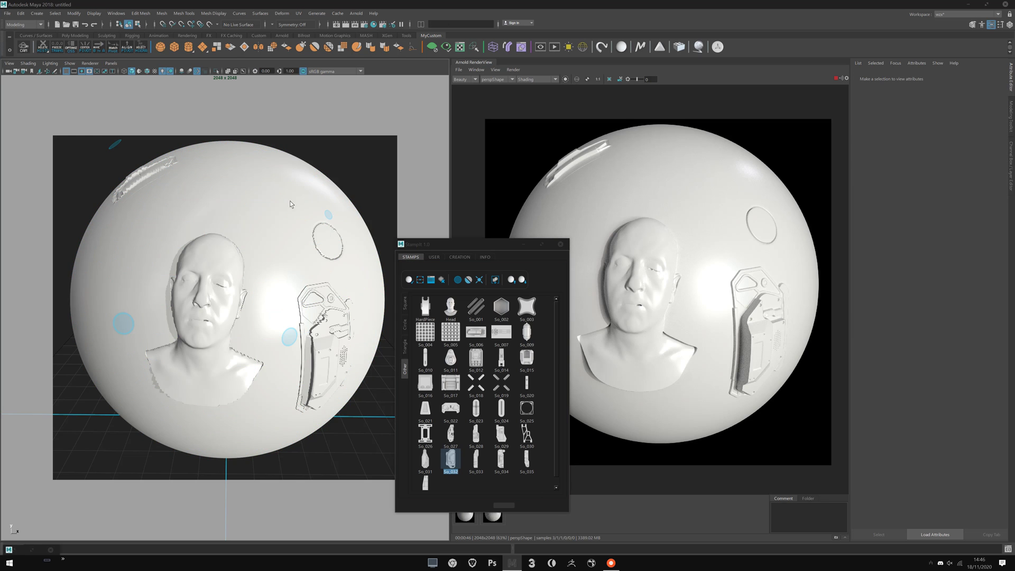
# Select the stamped sphere and frame it in the viewport.
pyautogui.moveTo(290, 205)
pyautogui.keyDown('alt'); pyautogui.mouseDown()
pyautogui.moveTo(261, 235)
pyautogui.moveTo(272, 206)
pyautogui.mouseUp(); pyautogui.keyUp('alt')
pyautogui.click(261, 235)
pyautogui.press('f')
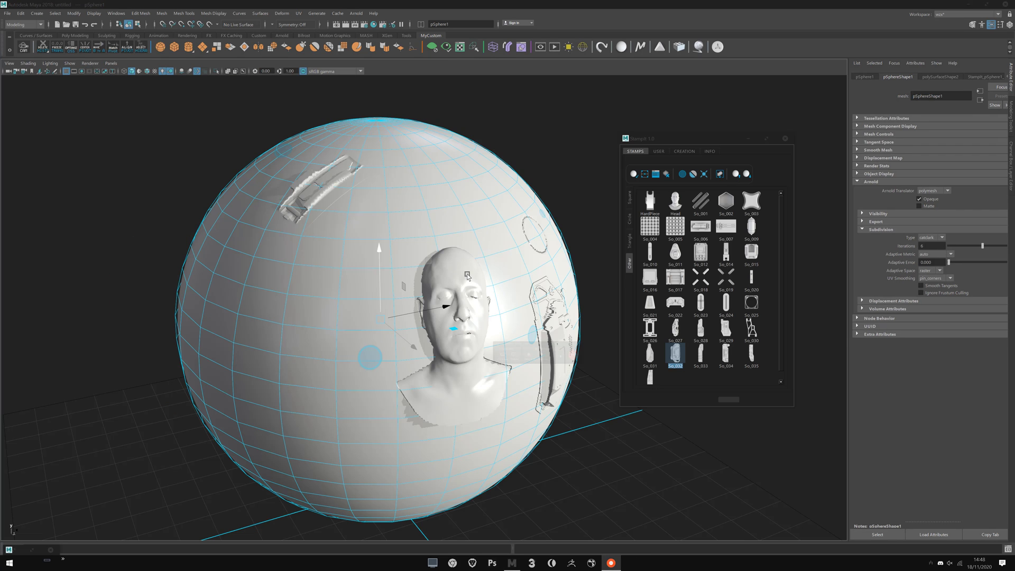
# Examine the head, ring and So_032 stamps from several angles around the sphere, and deselect the sphere.
pyautogui.scroll(-2, 477, 257)
pyautogui.keyDown('alt'); pyautogui.moveTo(476, 259); pyautogui.dragTo(417, 266); pyautogui.keyUp('alt')
pyautogui.keyDown('alt'); pyautogui.moveTo(417, 266); pyautogui.dragTo(486, 338, button='right'); pyautogui.keyUp('alt')
pyautogui.keyDown('alt'); pyautogui.moveTo(412, 285); pyautogui.dragTo(370, 253, button='right'); pyautogui.keyUp('alt')
pyautogui.keyDown('alt'); pyautogui.moveTo(370, 253); pyautogui.dragTo(402, 265); pyautogui.keyUp('alt')
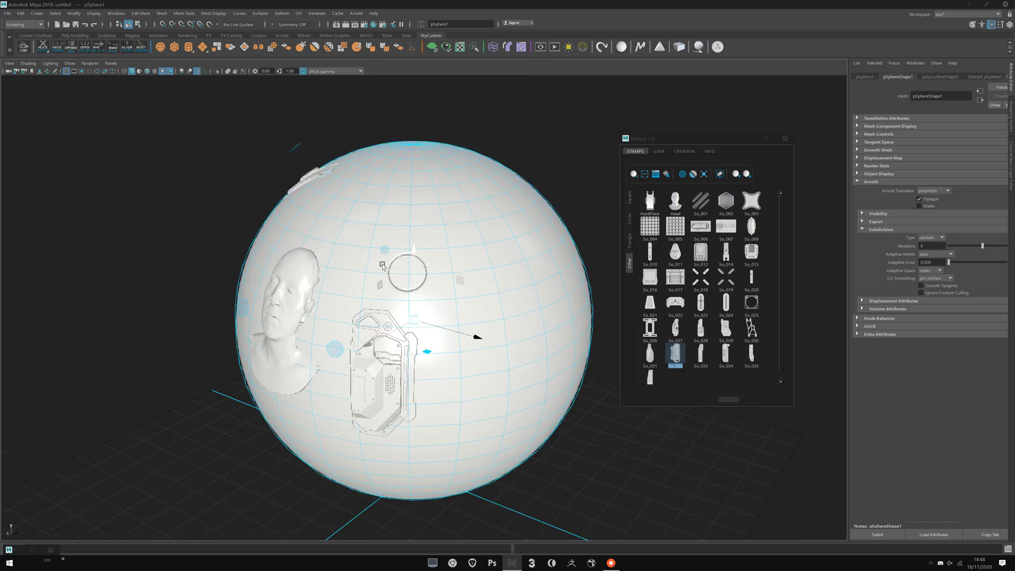
pyautogui.keyDown('alt'); pyautogui.moveTo(401, 265); pyautogui.dragTo(465, 357, button='right'); pyautogui.keyUp('alt')
pyautogui.keyDown('alt'); pyautogui.moveTo(465, 356); pyautogui.dragTo(489, 364); pyautogui.keyUp('alt')
pyautogui.keyDown('alt'); pyautogui.moveTo(488, 366); pyautogui.dragTo(423, 304, button='right'); pyautogui.keyUp('alt')
pyautogui.keyDown('alt'); pyautogui.moveTo(423, 304); pyautogui.dragTo(367, 311, button='middle'); pyautogui.keyUp('alt')
pyautogui.moveTo(367, 310)
pyautogui.keyDown('alt'); pyautogui.mouseDown(button='right')
pyautogui.moveTo(470, 416)
pyautogui.moveTo(364, 306)
pyautogui.mouseUp(button='right'); pyautogui.keyUp('alt')
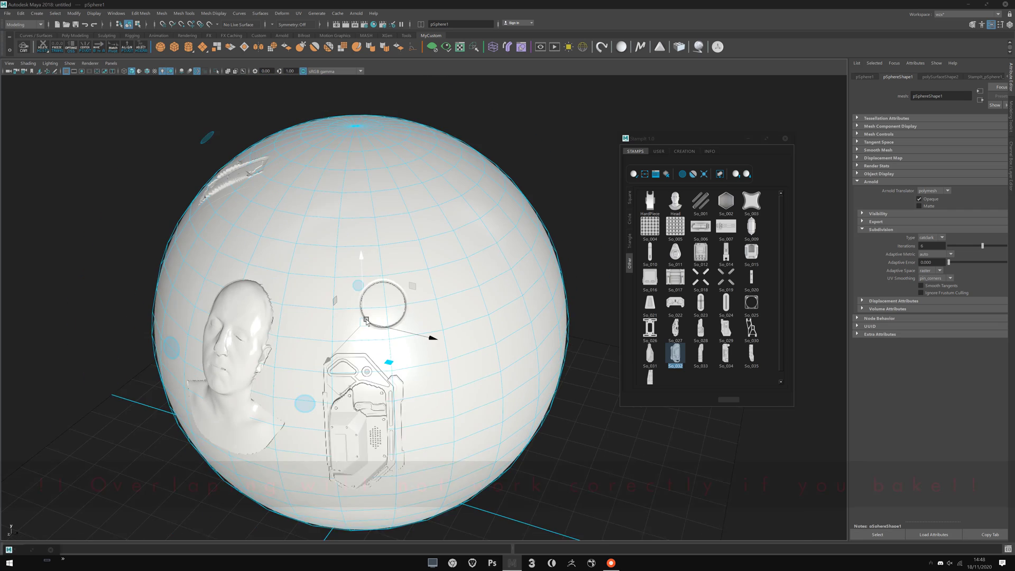
pyautogui.keyDown('alt'); pyautogui.moveTo(280, 251); pyautogui.dragTo(320, 253); pyautogui.keyUp('alt')
pyautogui.keyDown('alt'); pyautogui.moveTo(364, 277); pyautogui.dragTo(398, 253, button='middle'); pyautogui.keyUp('alt')
pyautogui.keyDown('alt'); pyautogui.moveTo(399, 253); pyautogui.dragTo(352, 262, button='right'); pyautogui.keyUp('alt')
pyautogui.click(600, 439)
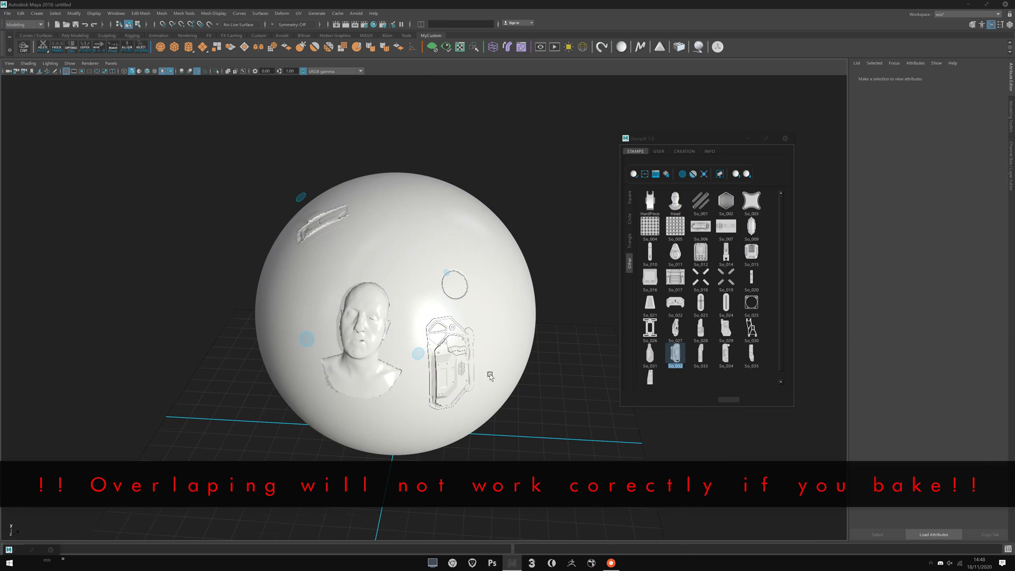
# Clear the existing face selection and select the four sphere faces around the ring stamp above the So_032 stamp.
pyautogui.keyDown('alt'); pyautogui.moveTo(490, 375); pyautogui.dragTo(468, 407); pyautogui.keyUp('alt')
pyautogui.keyDown('alt'); pyautogui.moveTo(425, 306); pyautogui.dragTo(439, 369, button='right'); pyautogui.keyUp('alt')
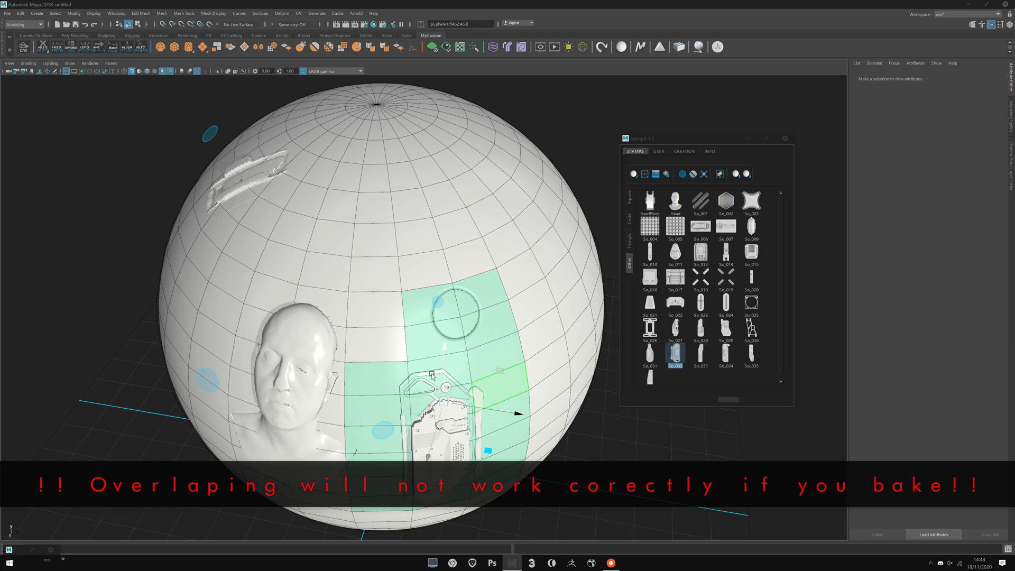
pyautogui.keyDown('alt'); pyautogui.moveTo(523, 423); pyautogui.dragTo(470, 409, button='middle'); pyautogui.keyUp('alt')
pyautogui.keyDown('alt'); pyautogui.moveTo(500, 425); pyautogui.dragTo(597, 523, button='right'); pyautogui.keyUp('alt')
pyautogui.click(597, 523)
pyautogui.keyDown('alt'); pyautogui.moveTo(422, 337); pyautogui.dragTo(406, 313); pyautogui.keyUp('alt')
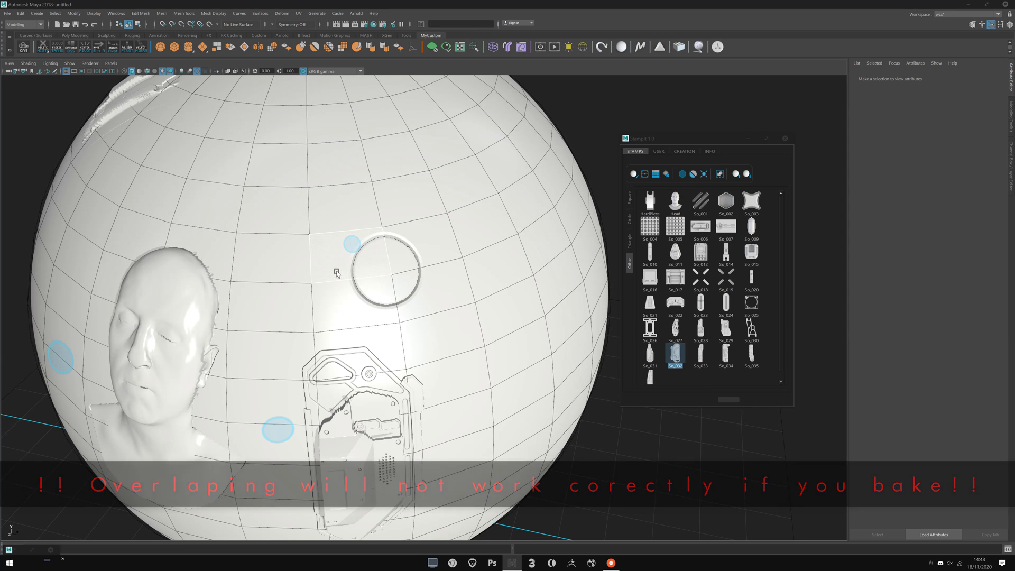
pyautogui.click(391, 292)
pyautogui.scroll(3, 455, 307)
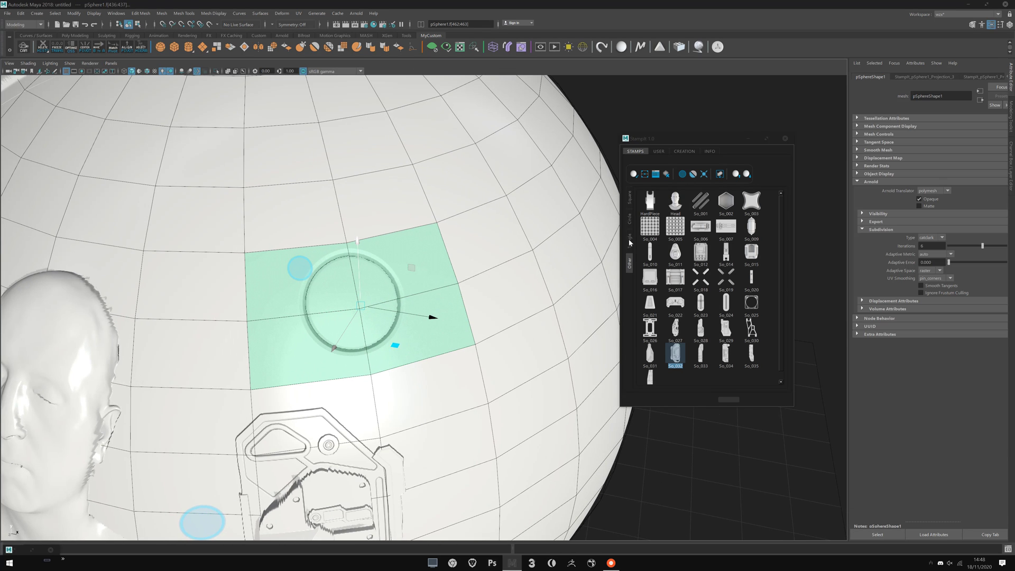
# Apply the St_003 stamp from the Triangle category to the selected faces, overlapping the ring stamp.
pyautogui.click(629, 241)
pyautogui.keyDown('alt'); pyautogui.moveTo(450, 302); pyautogui.dragTo(483, 313, button='middle'); pyautogui.keyUp('alt')
pyautogui.keyDown('alt'); pyautogui.moveTo(484, 312); pyautogui.dragTo(590, 301, button='right'); pyautogui.keyUp('alt')
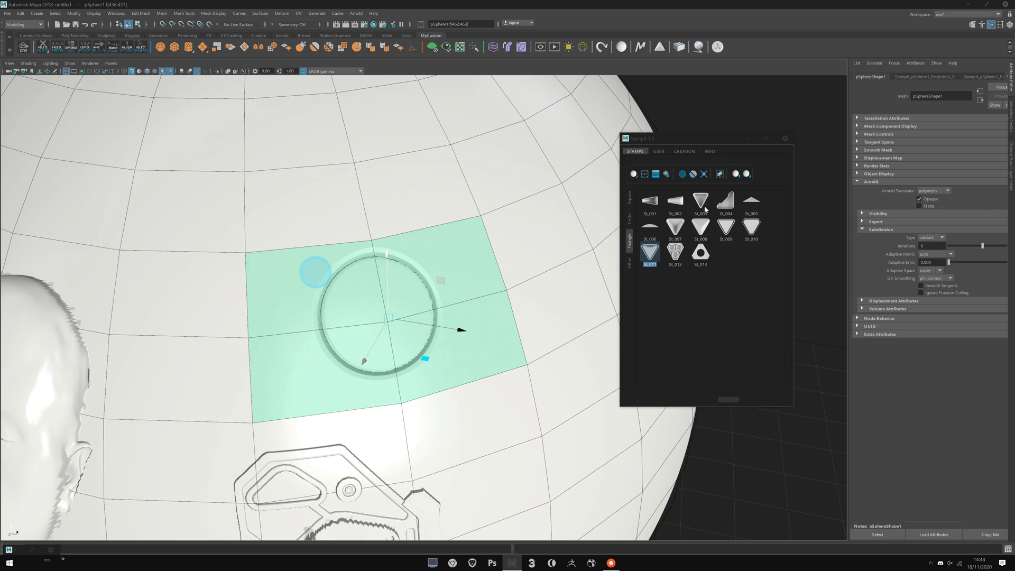
pyautogui.click(700, 199)
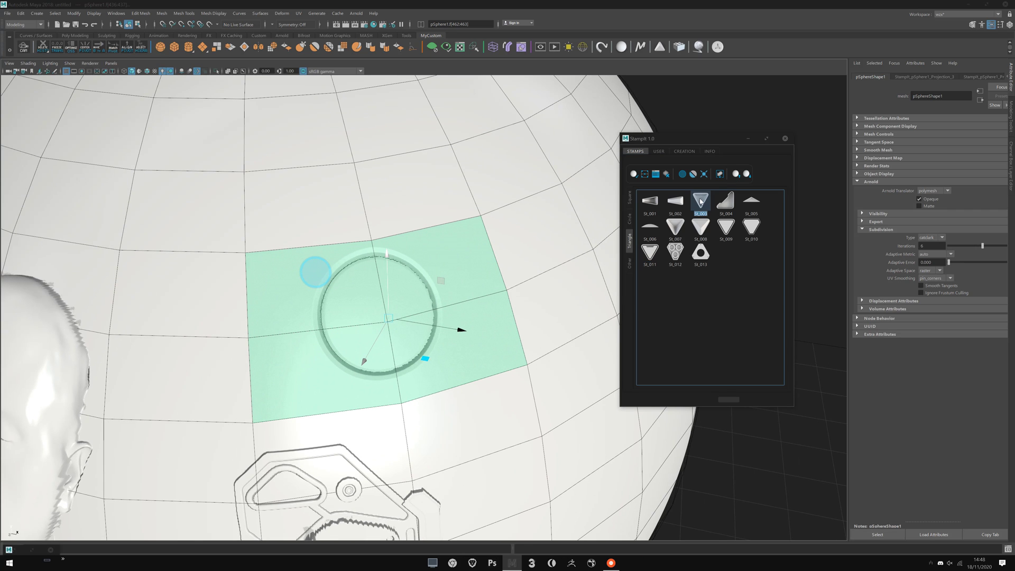
pyautogui.keyDown('alt'); pyautogui.moveTo(528, 317); pyautogui.dragTo(511, 333); pyautogui.keyUp('alt')
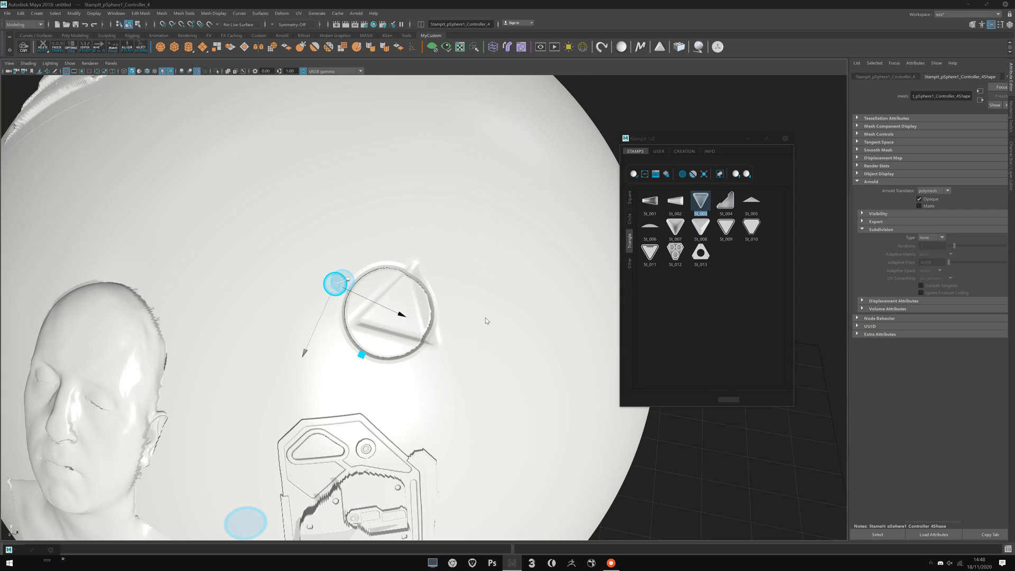
# Move the triangle stamp's controller clear of the ring stamp's controller and show the triangle stamp's projection manipulator.
pyautogui.keyDown('alt'); pyautogui.moveTo(453, 313); pyautogui.dragTo(437, 316); pyautogui.keyUp('alt')
pyautogui.scroll(-2, 456, 369)
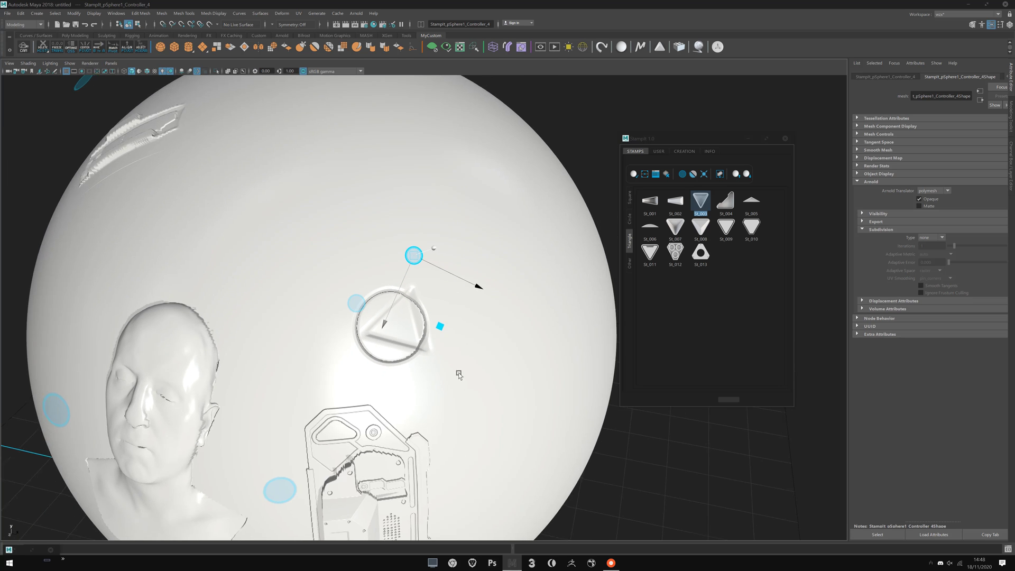
pyautogui.scroll(3, 457, 374)
pyautogui.click(644, 175)
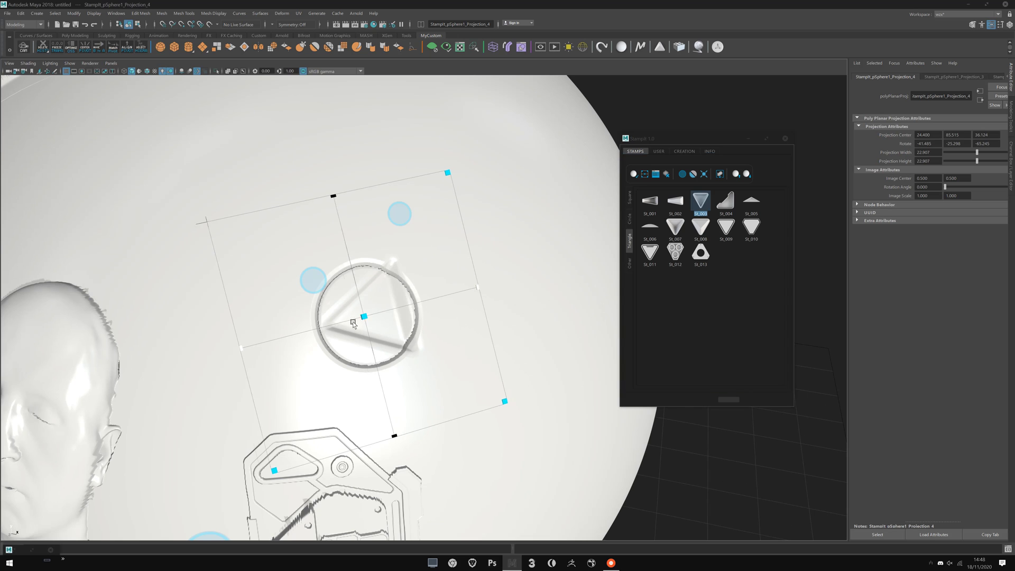